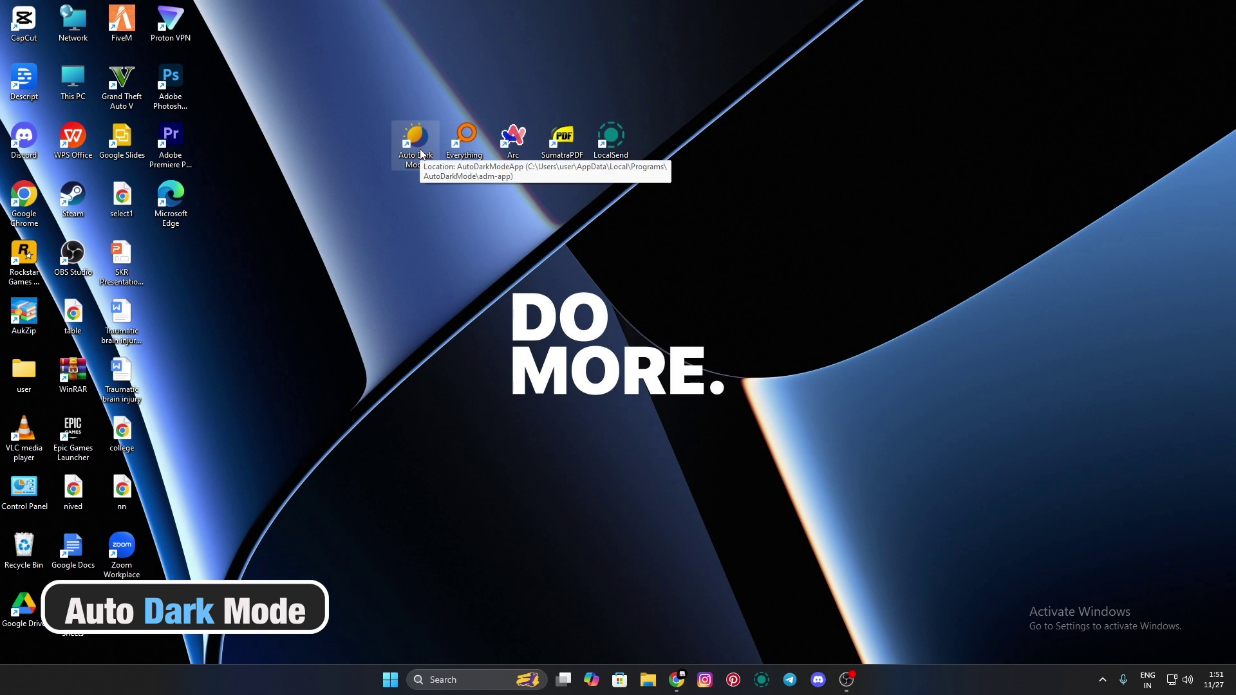
- Open Auto Dark Mode from the desktop and enable automatic theme switching
left_click(782, 169)
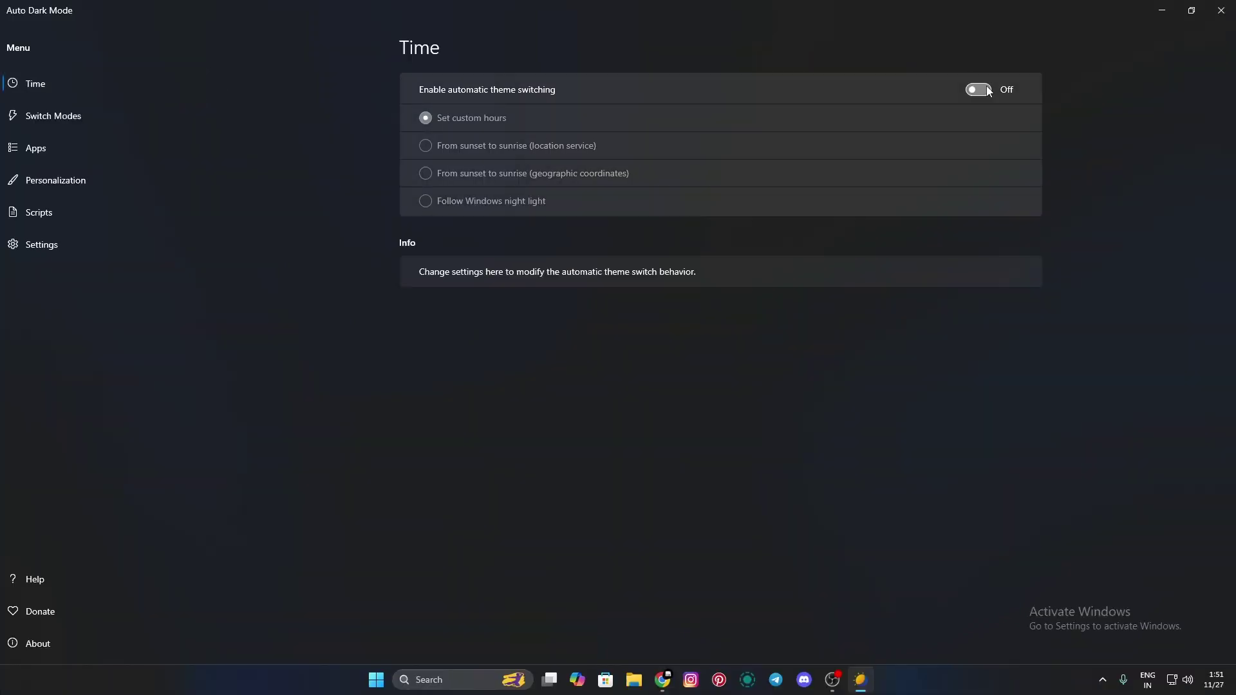
left_click(978, 90)
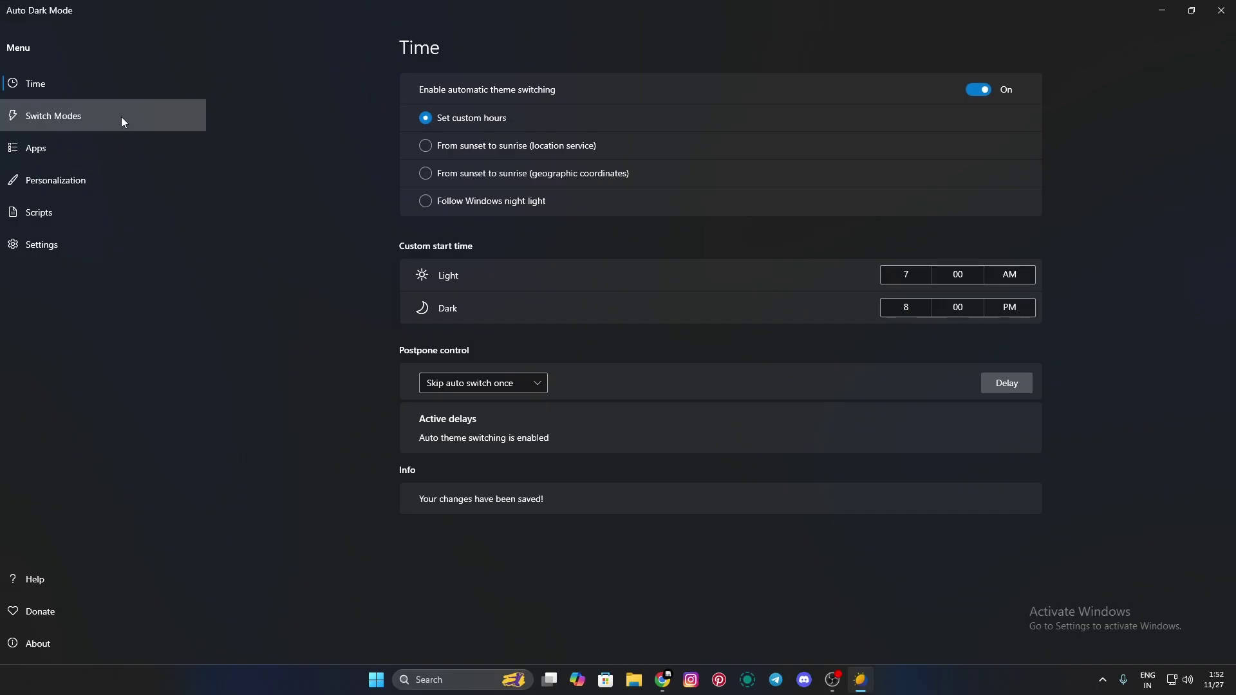
- Review the theme switching conditions and the hotkey options in the Switch Modes settings
left_click(121, 117)
scroll(541, 117, "down", 1)
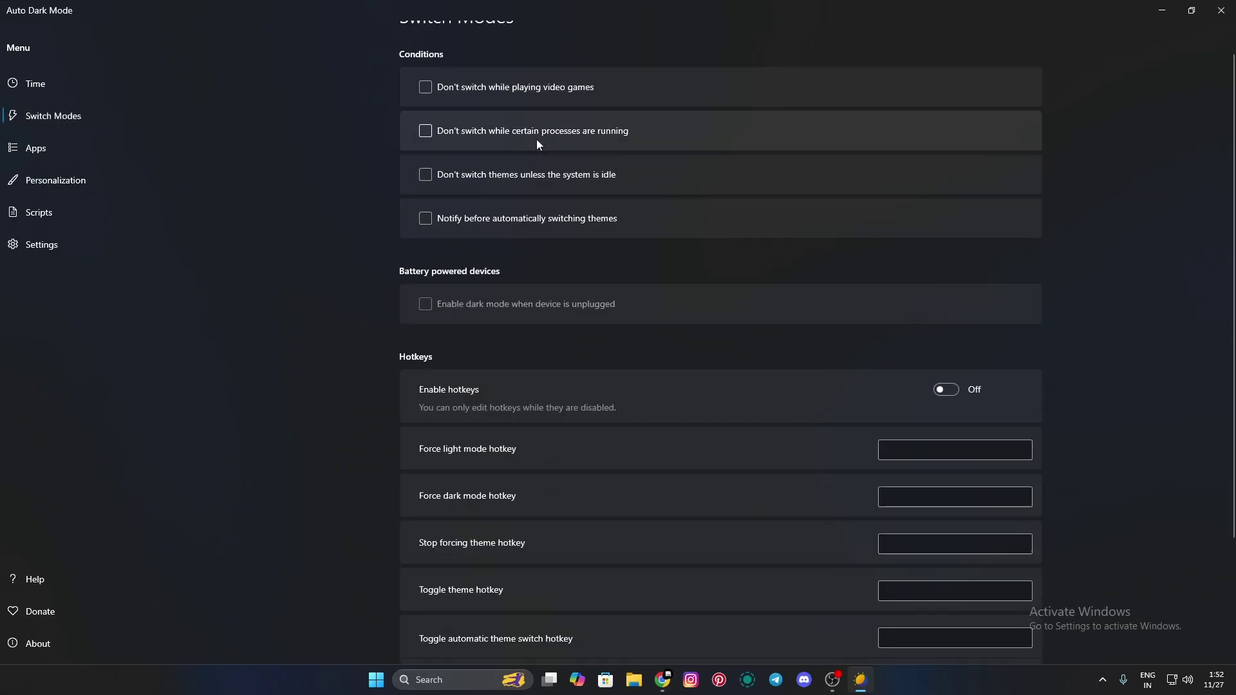
scroll(537, 141, "down", 1)
scroll(537, 143, "down", 2)
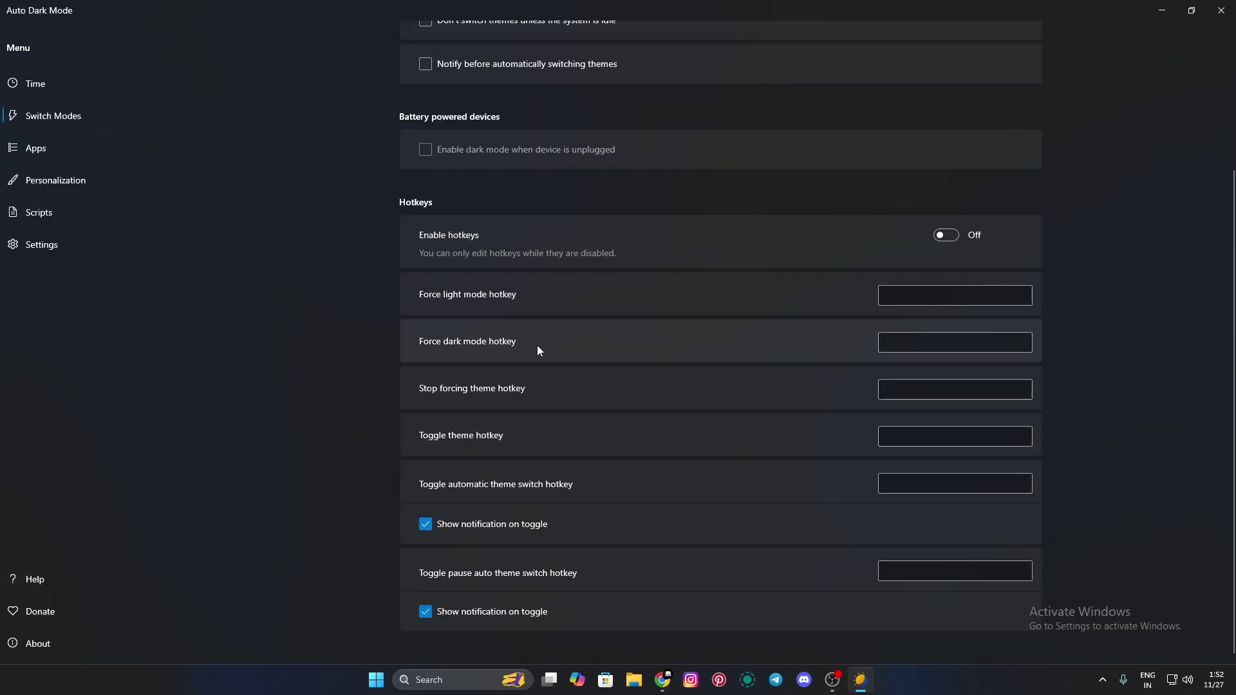
- Examine the Apps settings, including the theme mode choices available for apps
left_click(108, 149)
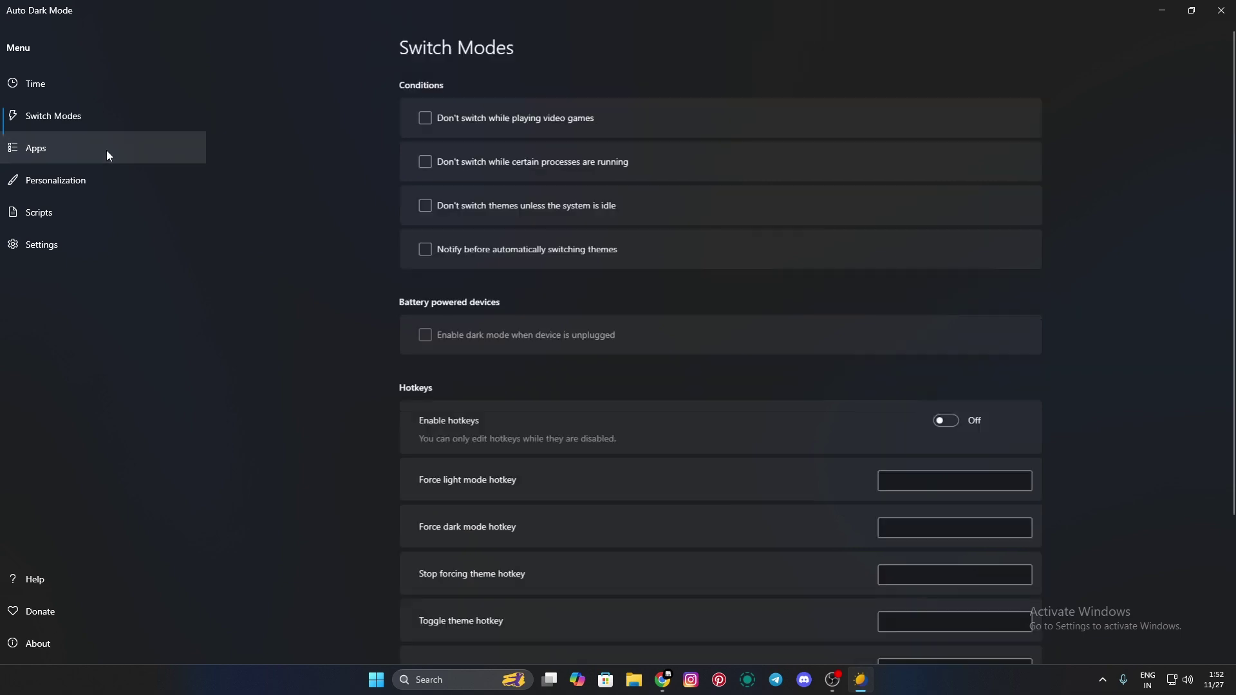
scroll(655, 366, "down", 1)
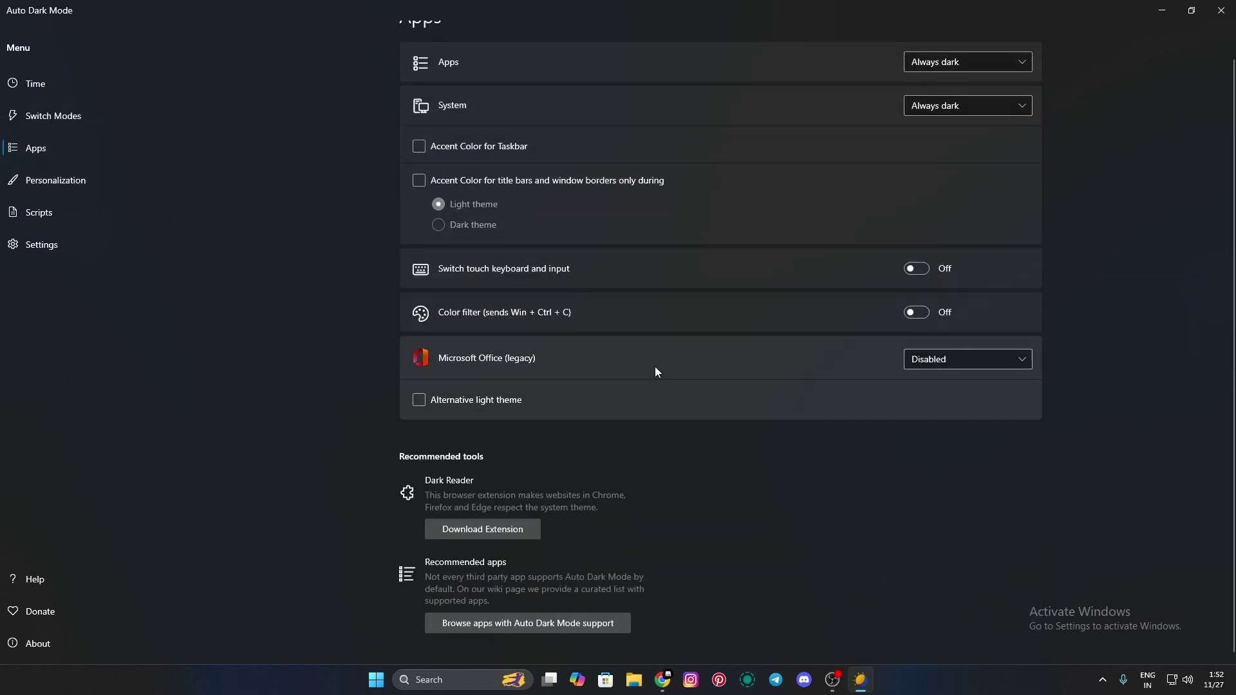
scroll(658, 368, "up", 1)
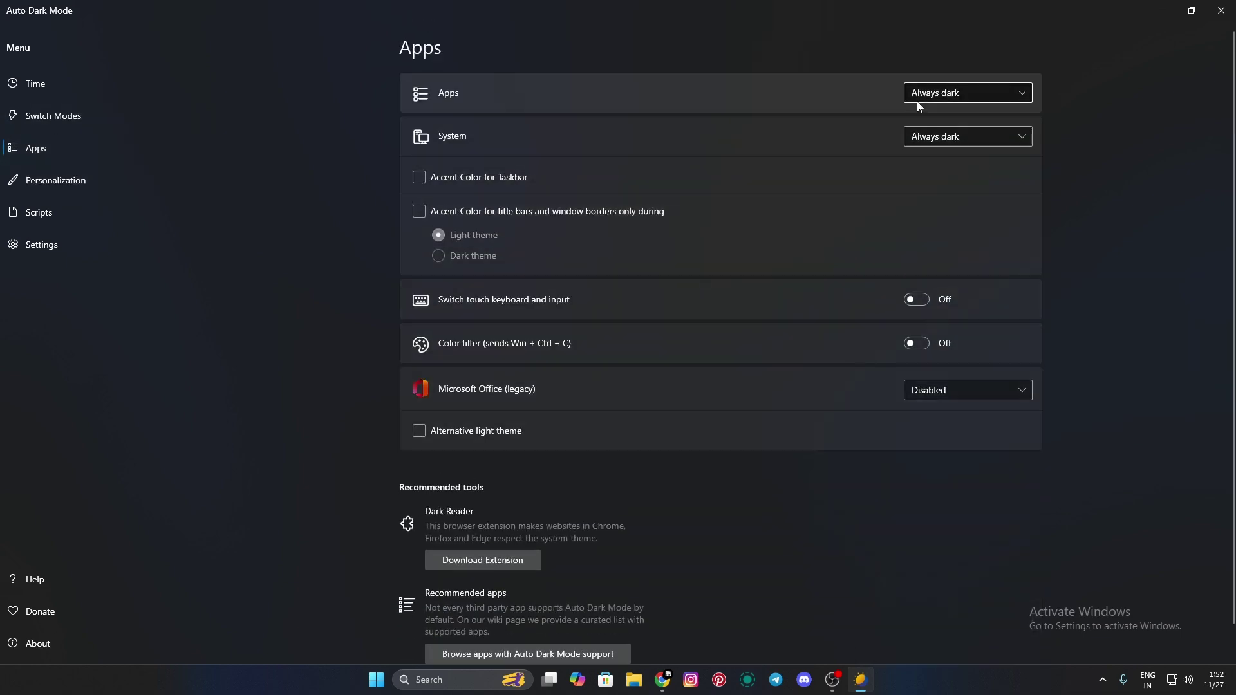
left_click(1000, 97)
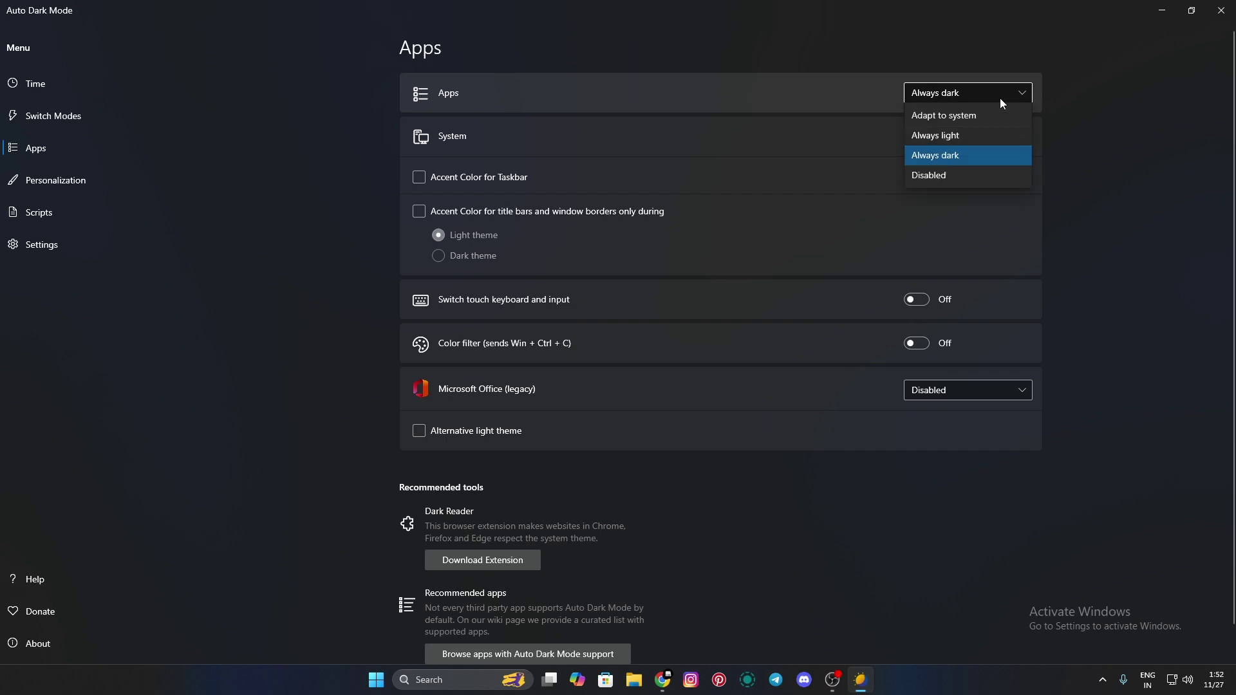
left_click(777, 98)
left_click(1003, 95)
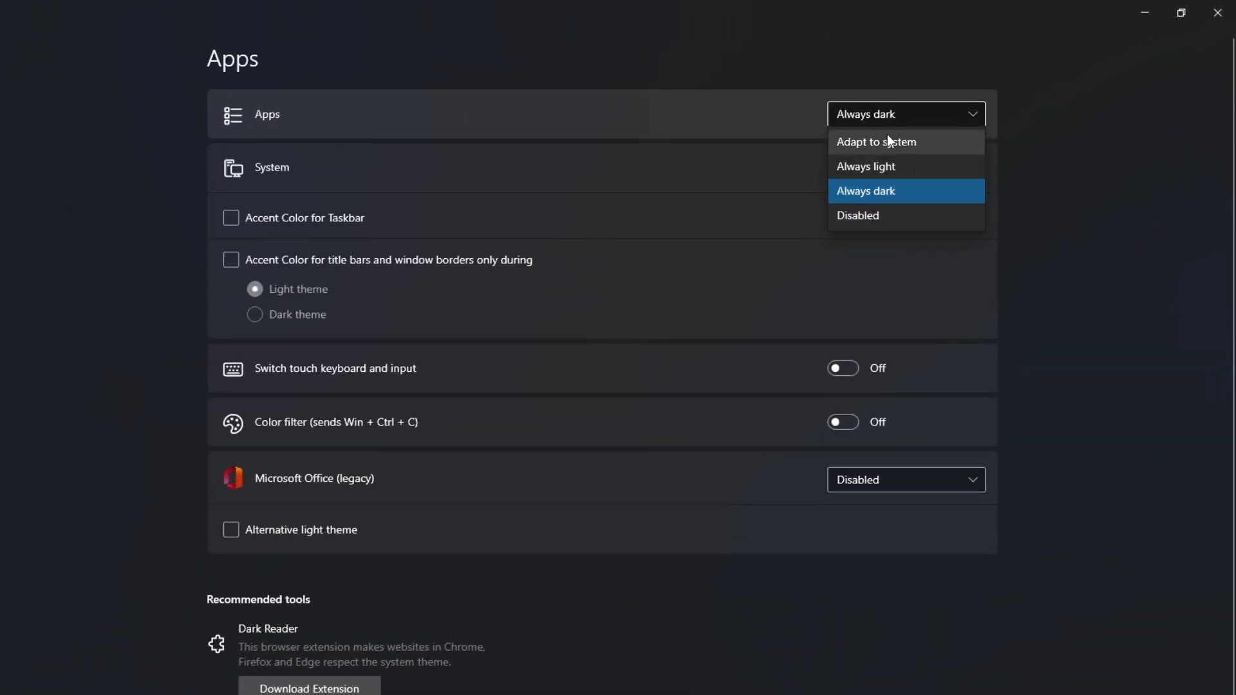
left_click(937, 119)
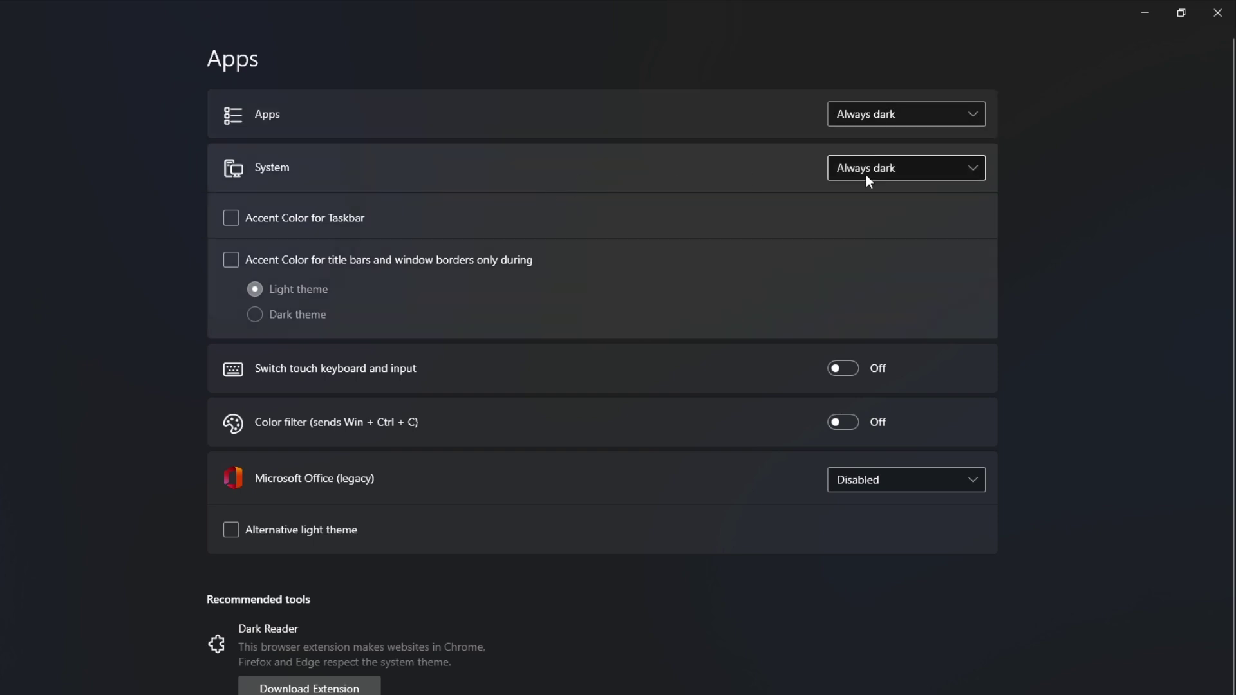
- Inspect the theme mode choices available for System and leave the selection as it is
left_click(975, 167)
left_click(624, 160)
left_click(837, 168)
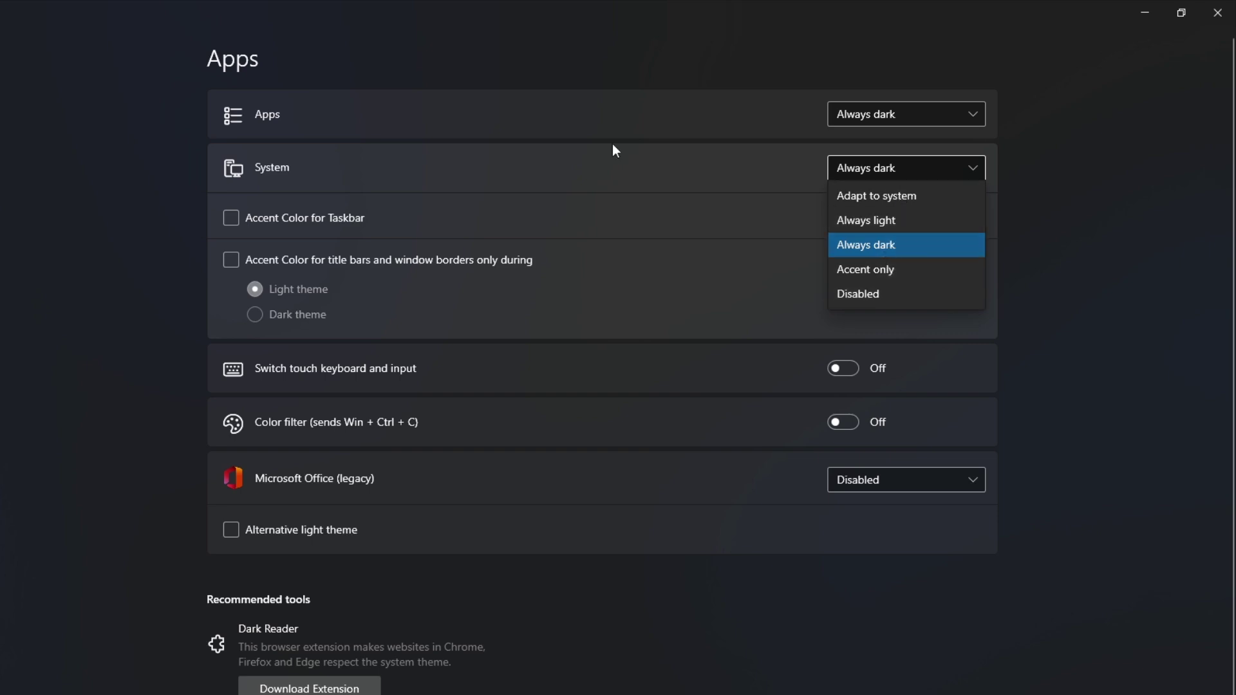
left_click(618, 160)
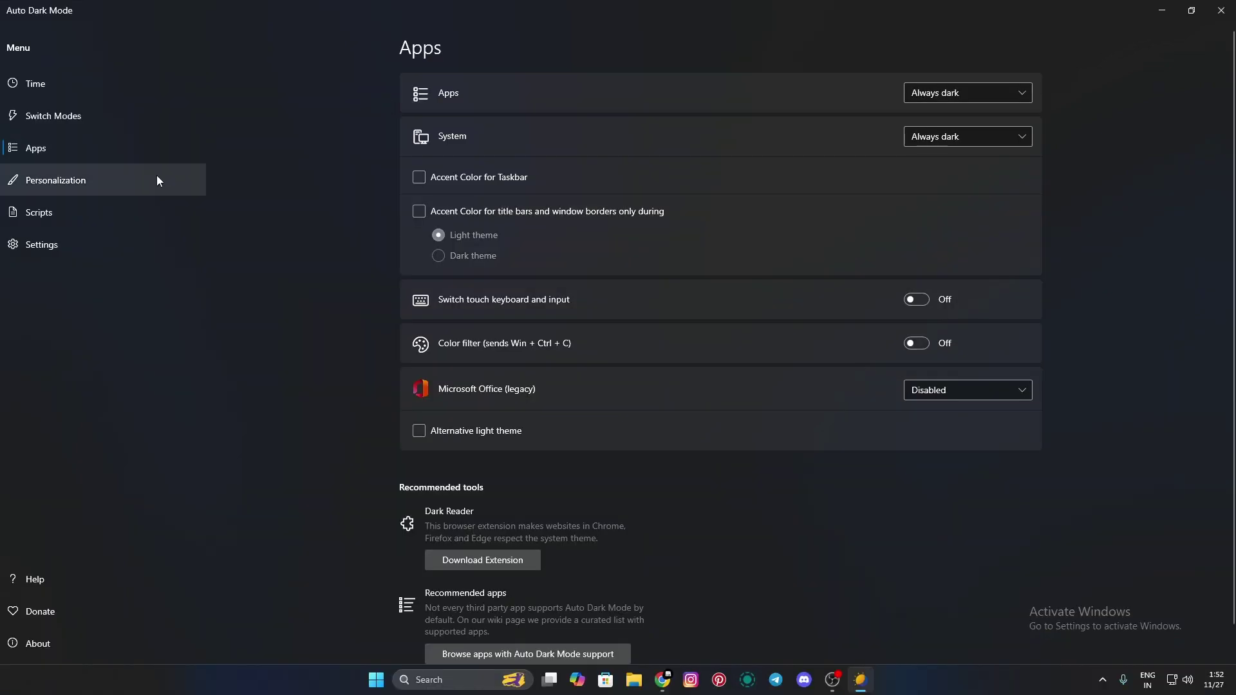
- Look over the accent color and wallpaper pages in the Personalization settings
left_click(102, 186)
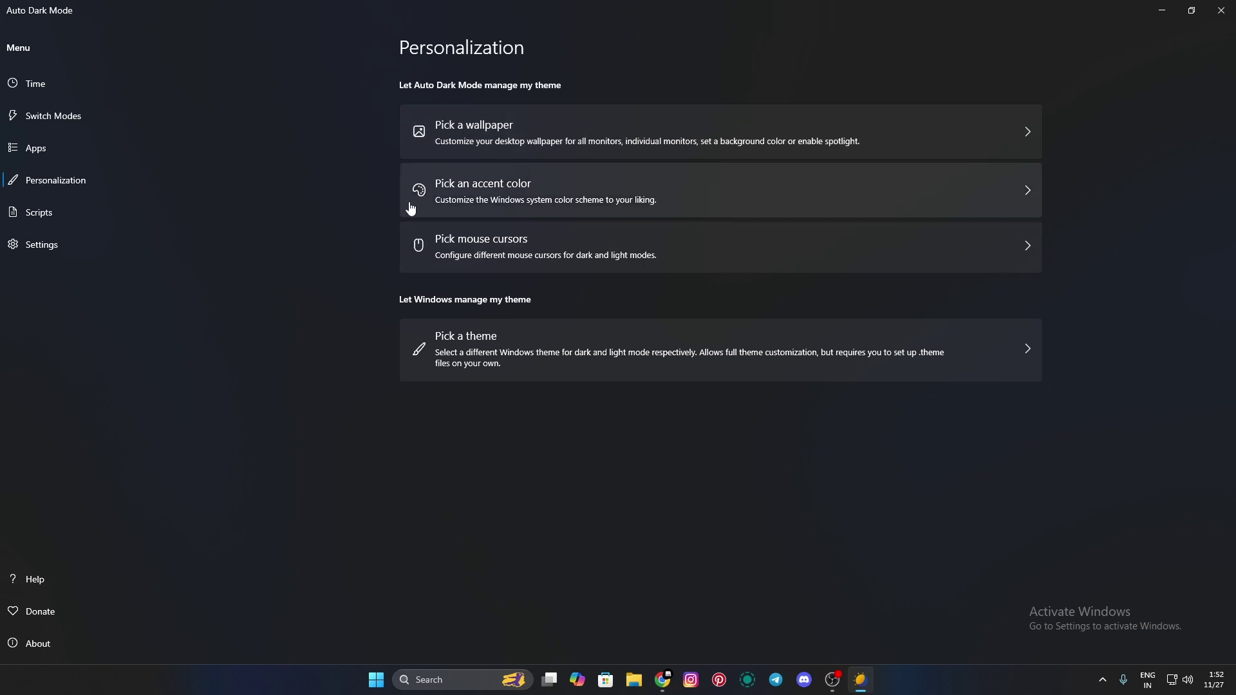
left_click(1033, 192)
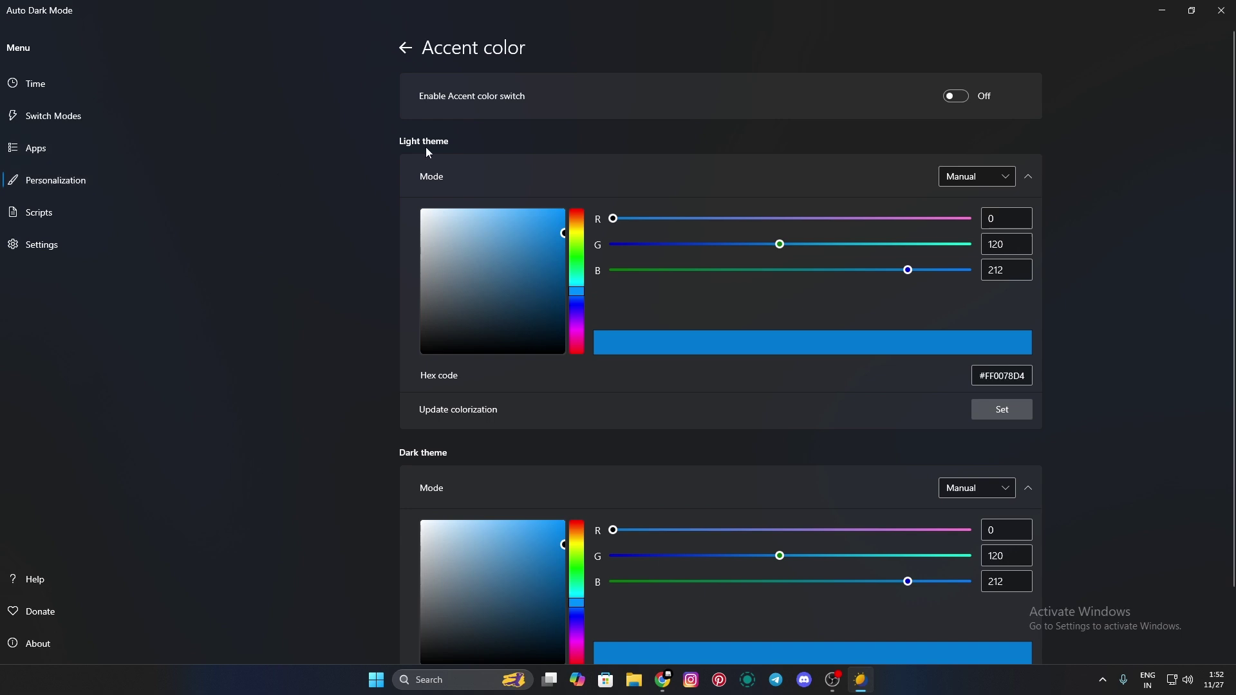
left_click(404, 49)
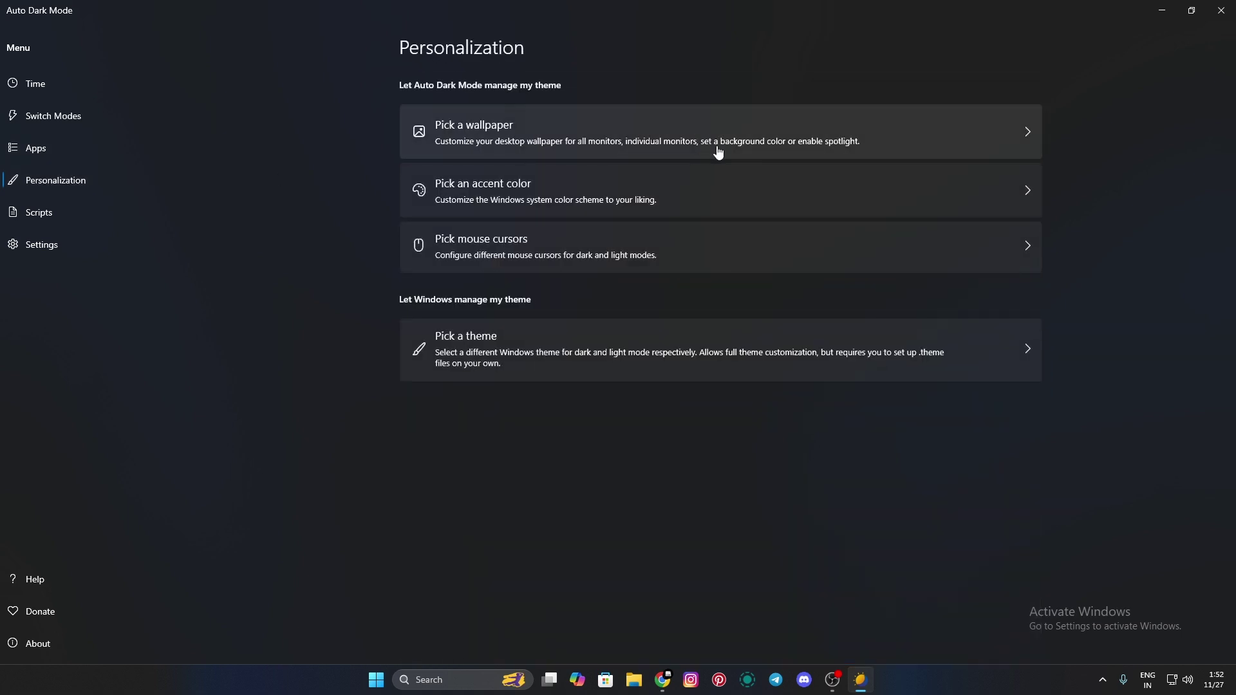
left_click(1028, 133)
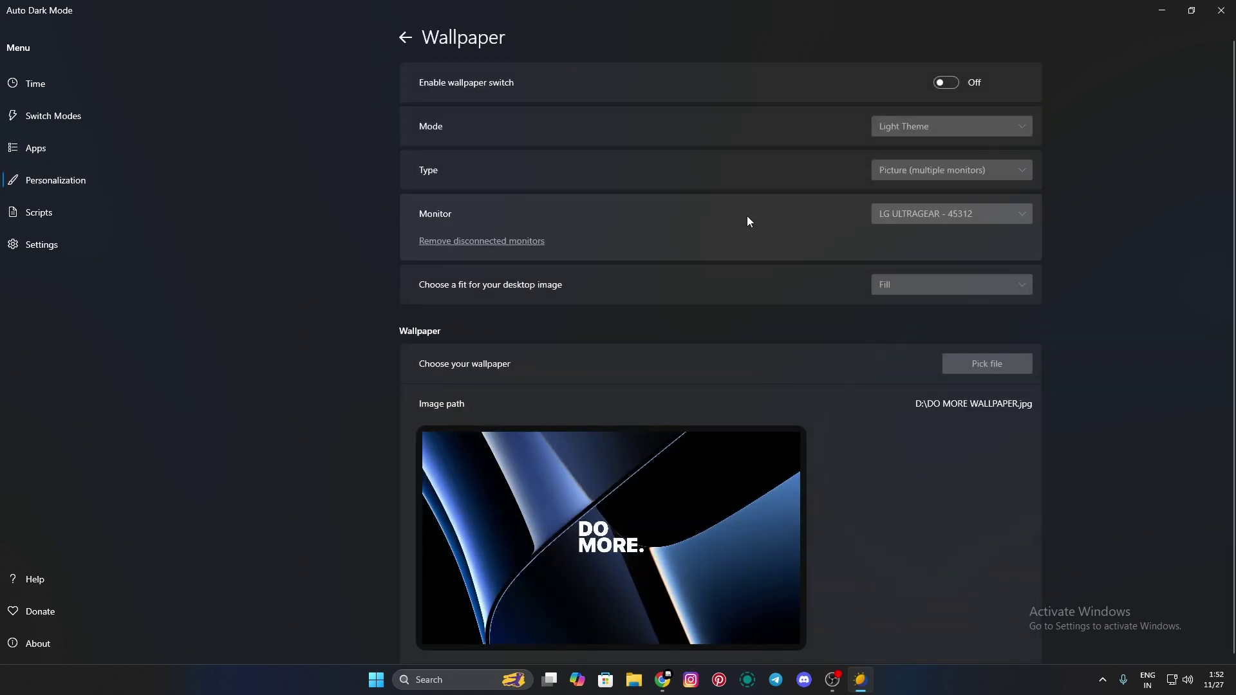
left_click(406, 50)
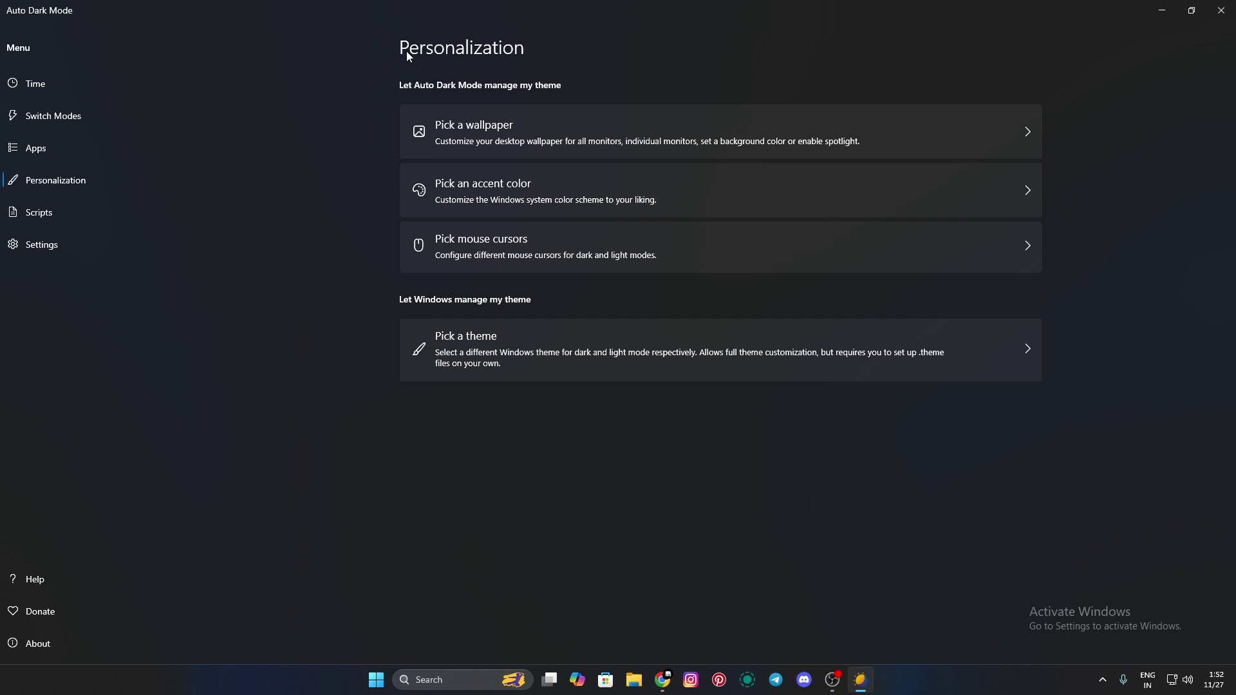
- Review the Scripts page and the general Settings page with its language and update options
left_click(69, 220)
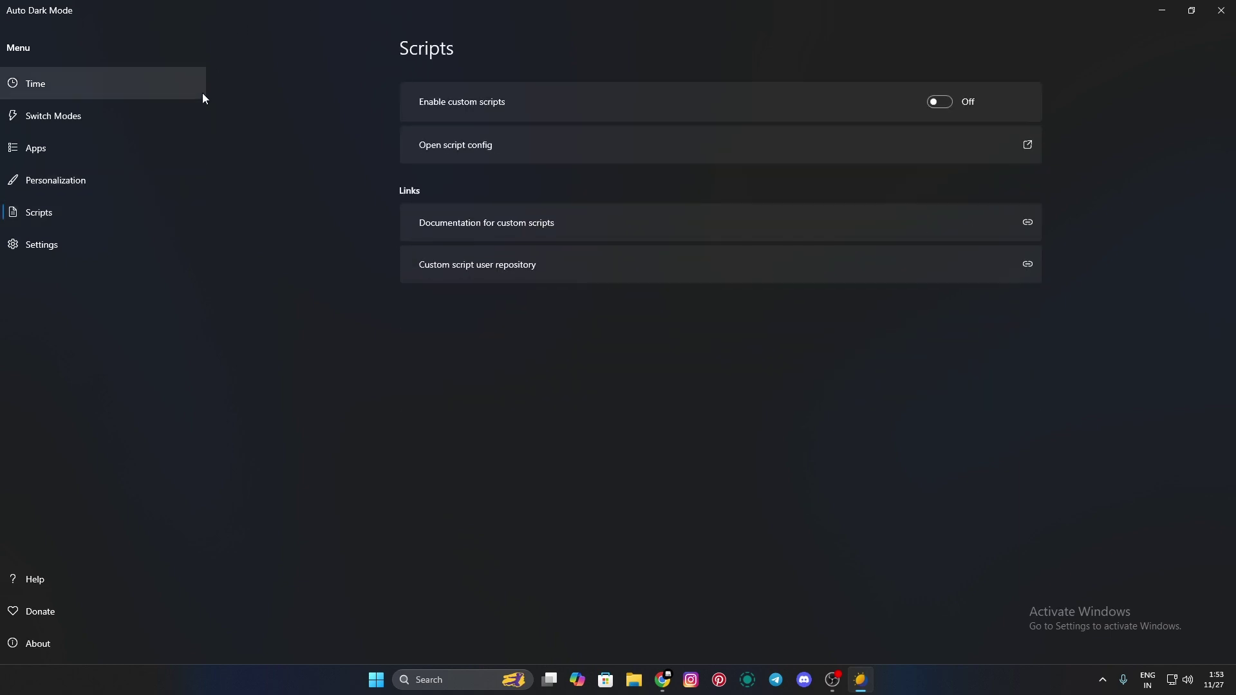
left_click(144, 248)
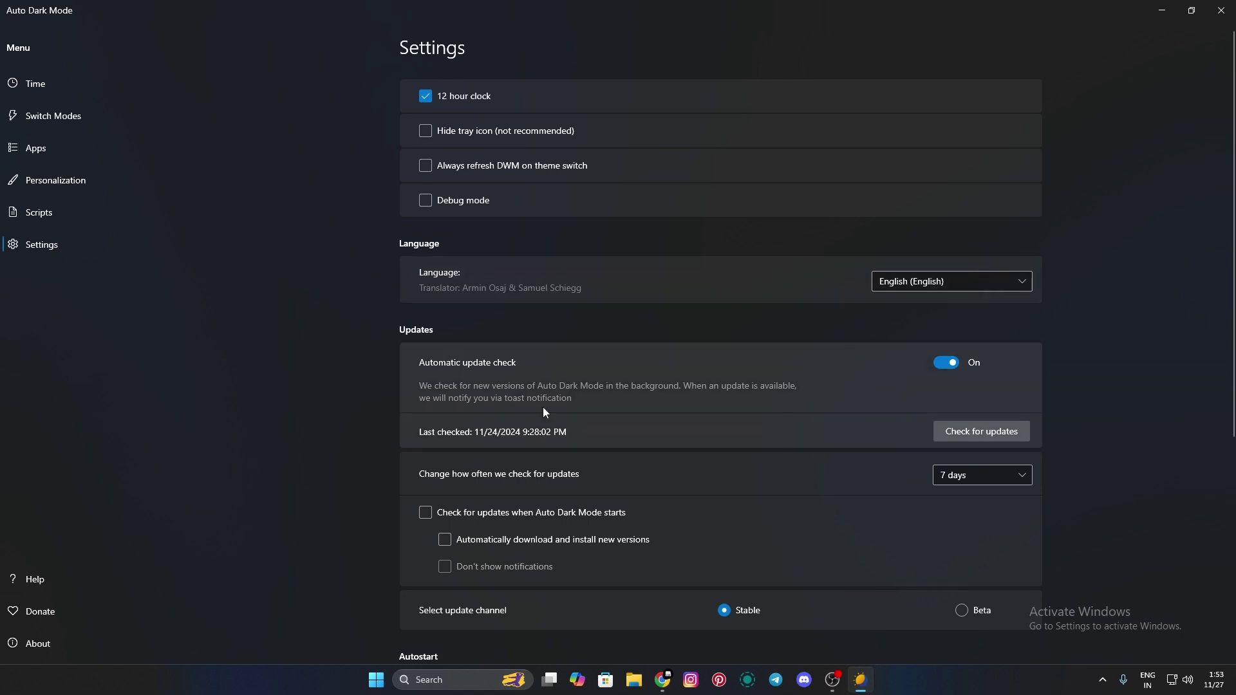
scroll(471, 259, "down", 1)
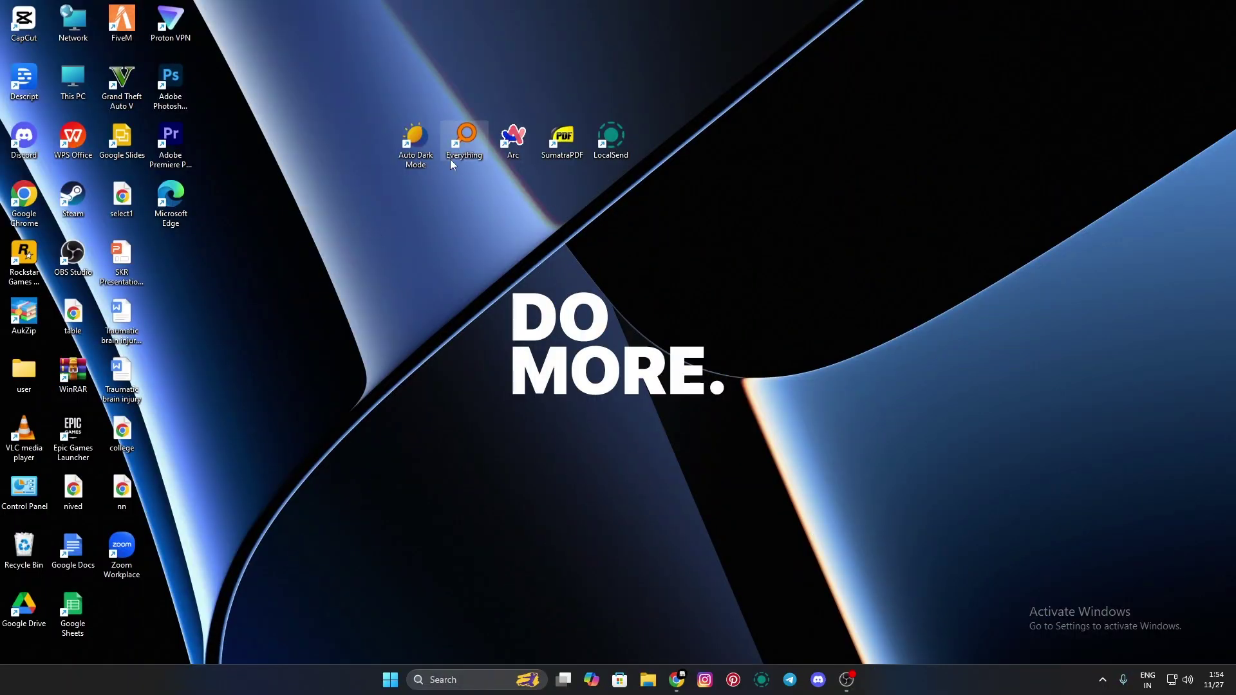
- Open the Everything search tool from the desktop, maximize its window and close it
double_click(455, 148)
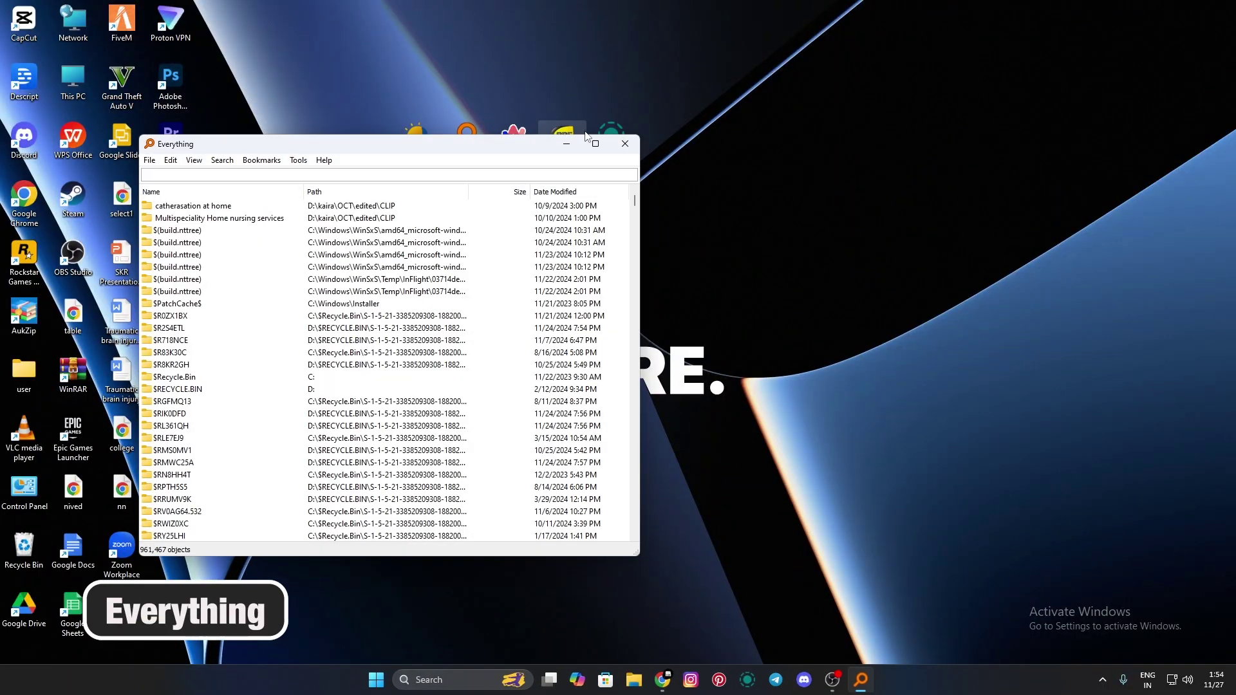
left_click(594, 143)
left_click(1207, 6)
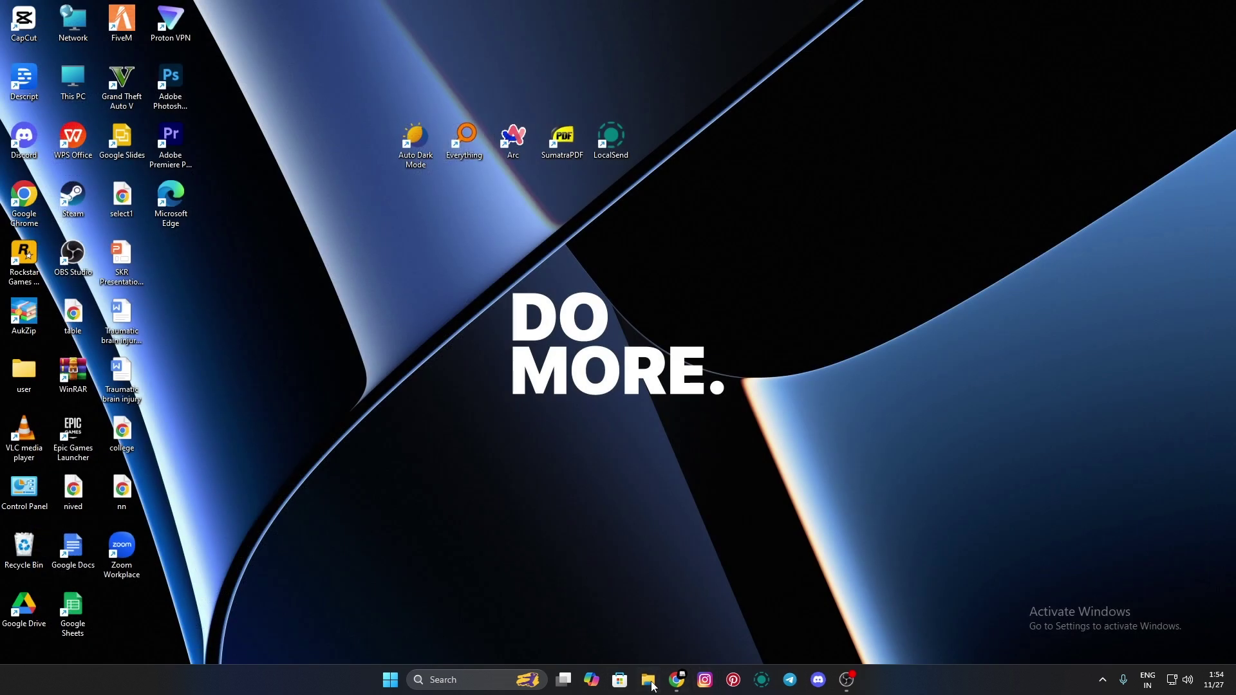
- Search This PC in File Explorer for a person's name and close the window
left_click(648, 680)
left_click(47, 425)
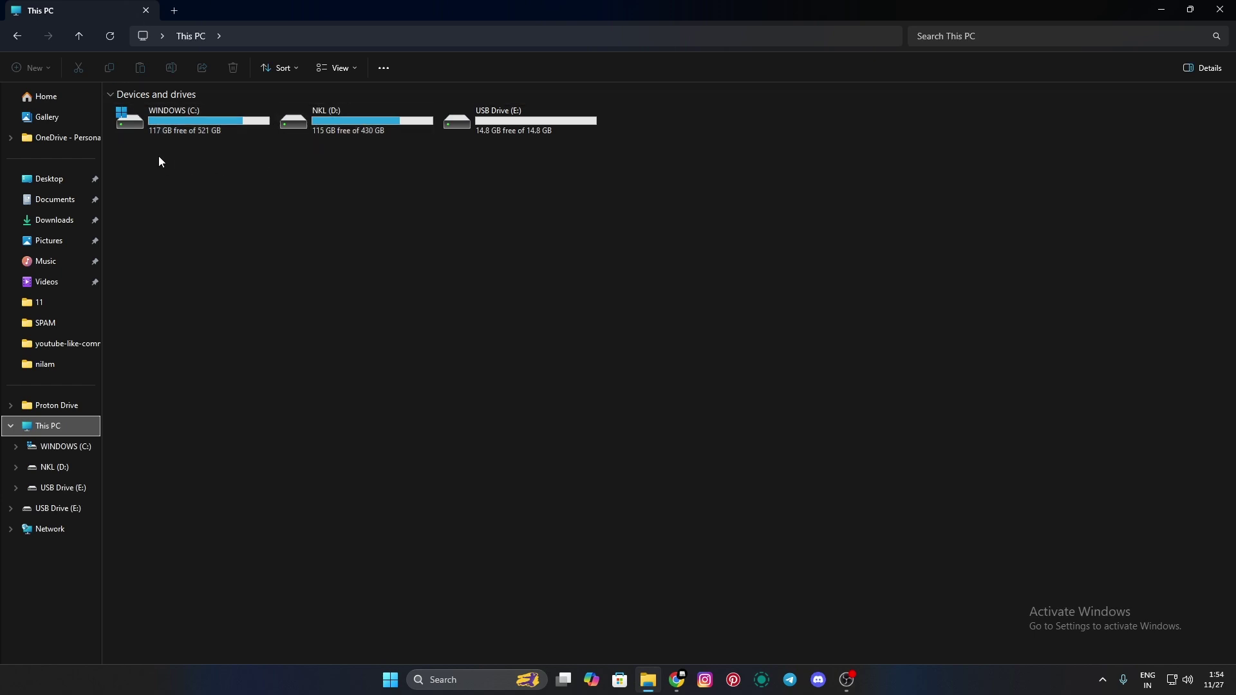
left_click(981, 40)
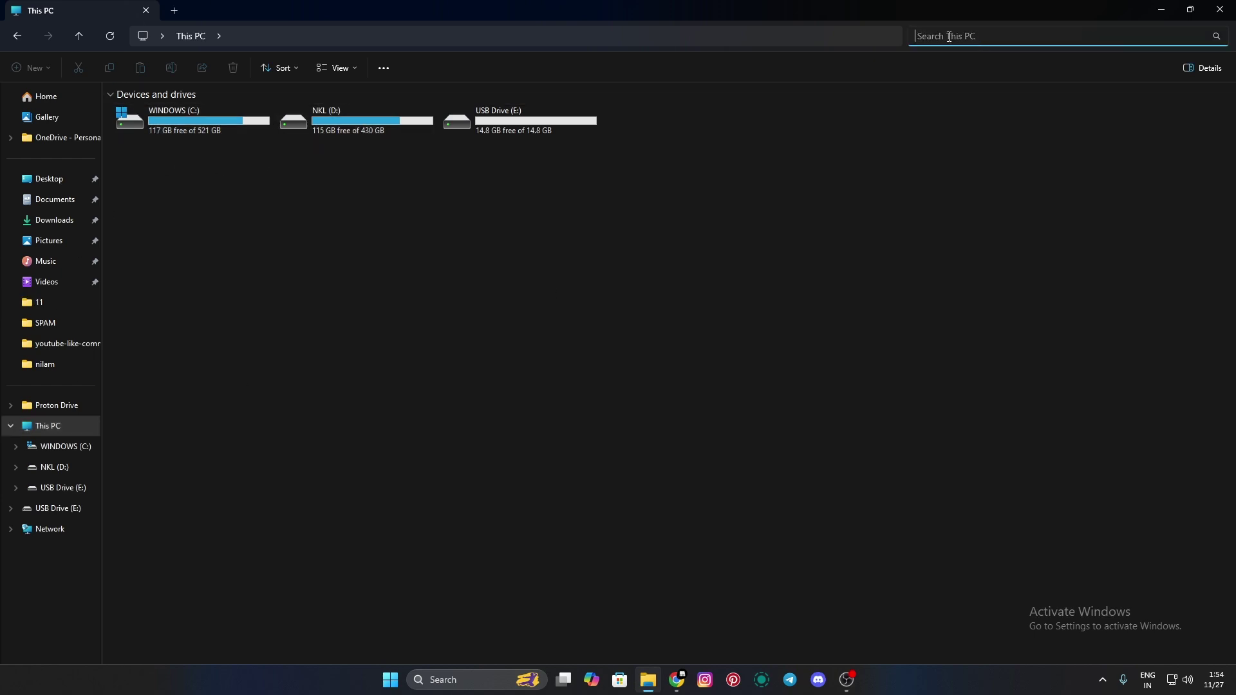
type("Ni")
key("Return")
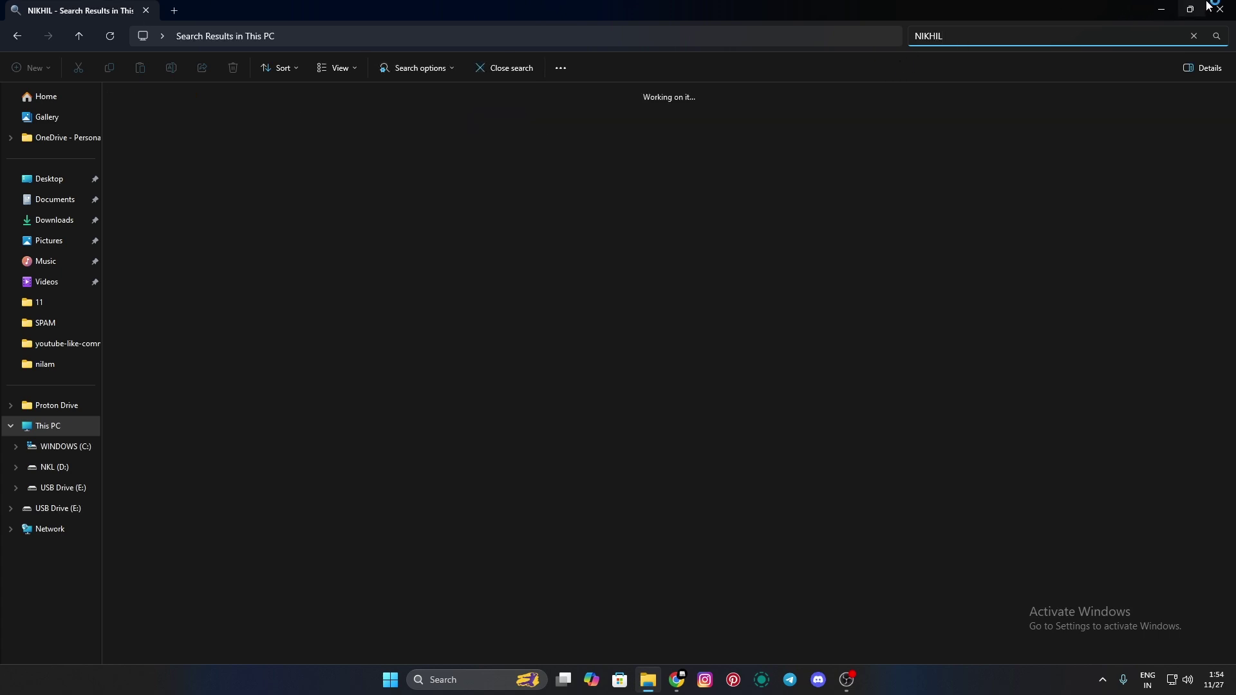
left_click(1207, 6)
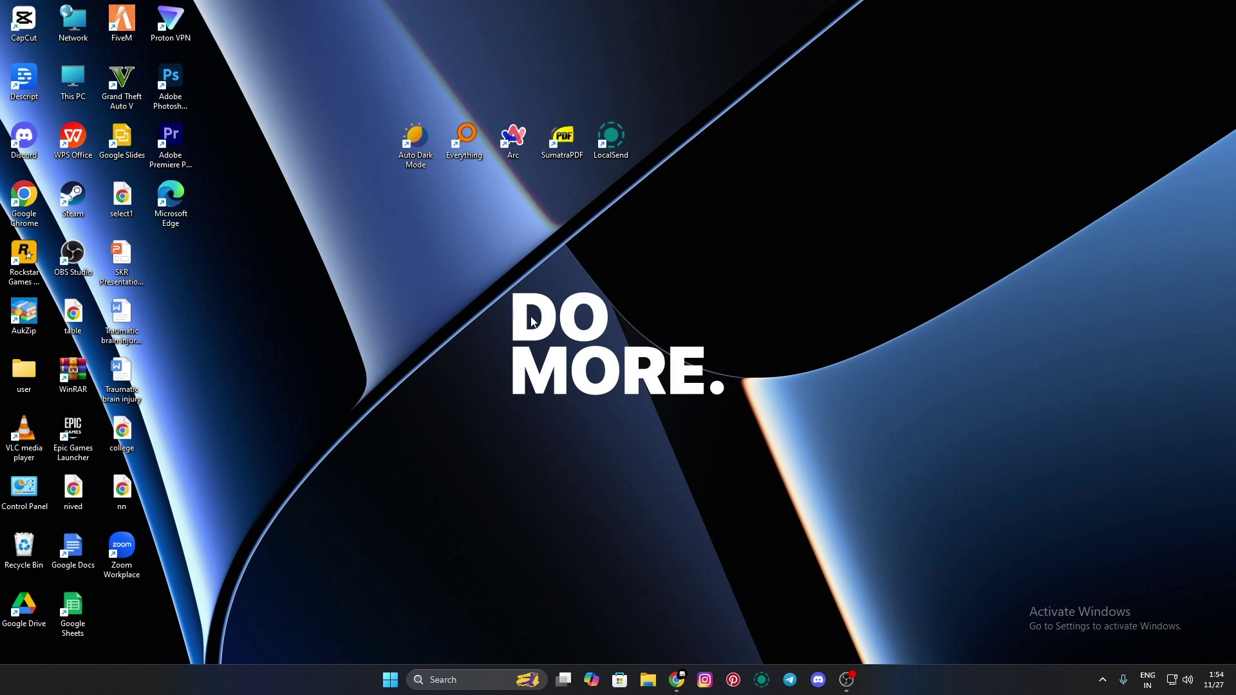
- Open Everything again and search all drives for ASSETS, correcting the mistyped search term
double_click(464, 137)
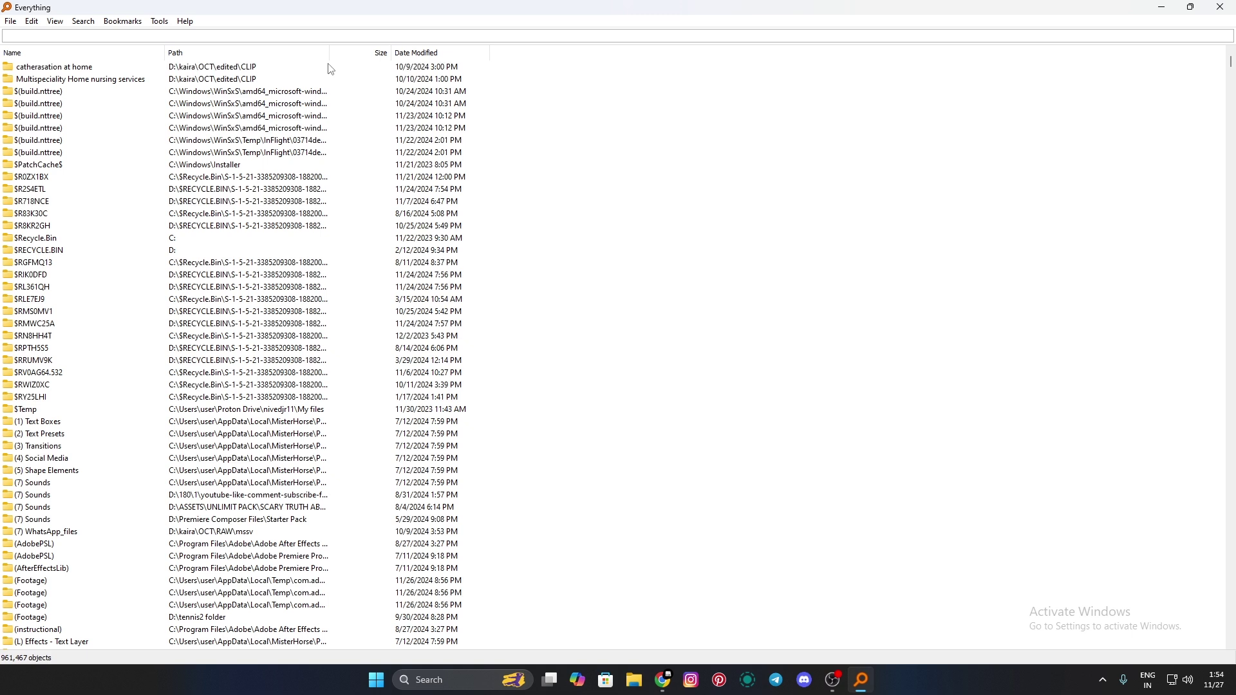
type("ASSWET")
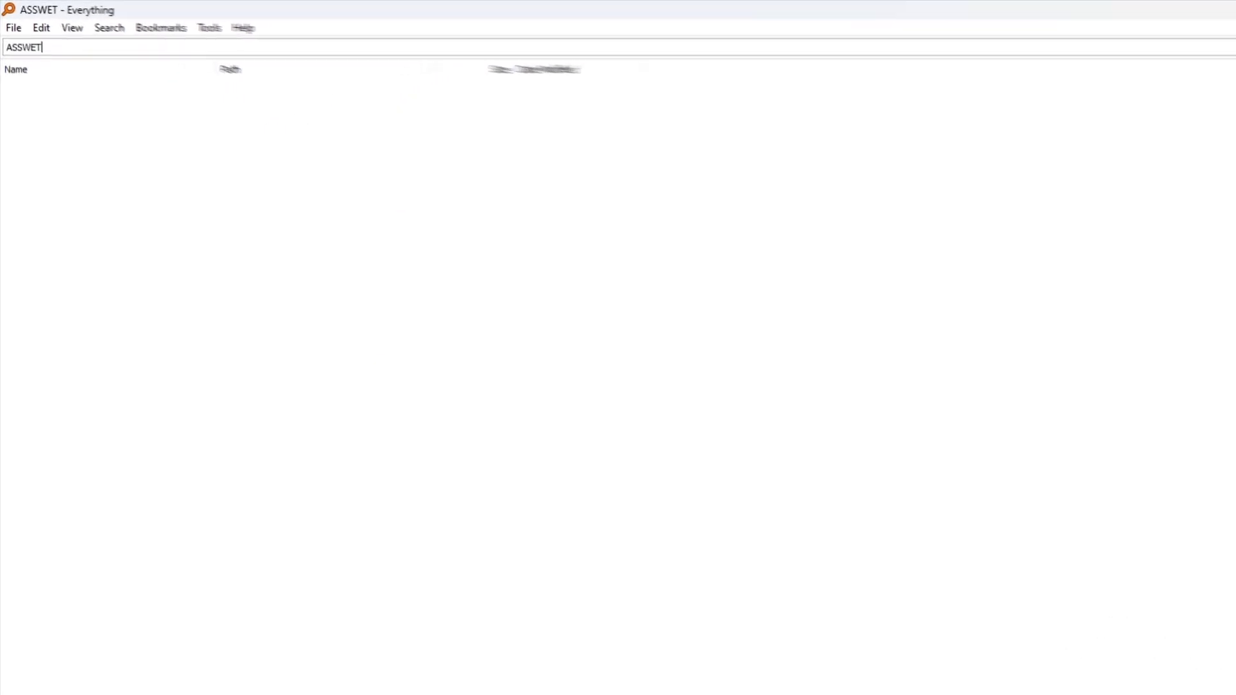
type("SD")
key("BackSpace")
key("BackSpace")
key("BackSpace")
key("BackSpace")
key("BackSpace")
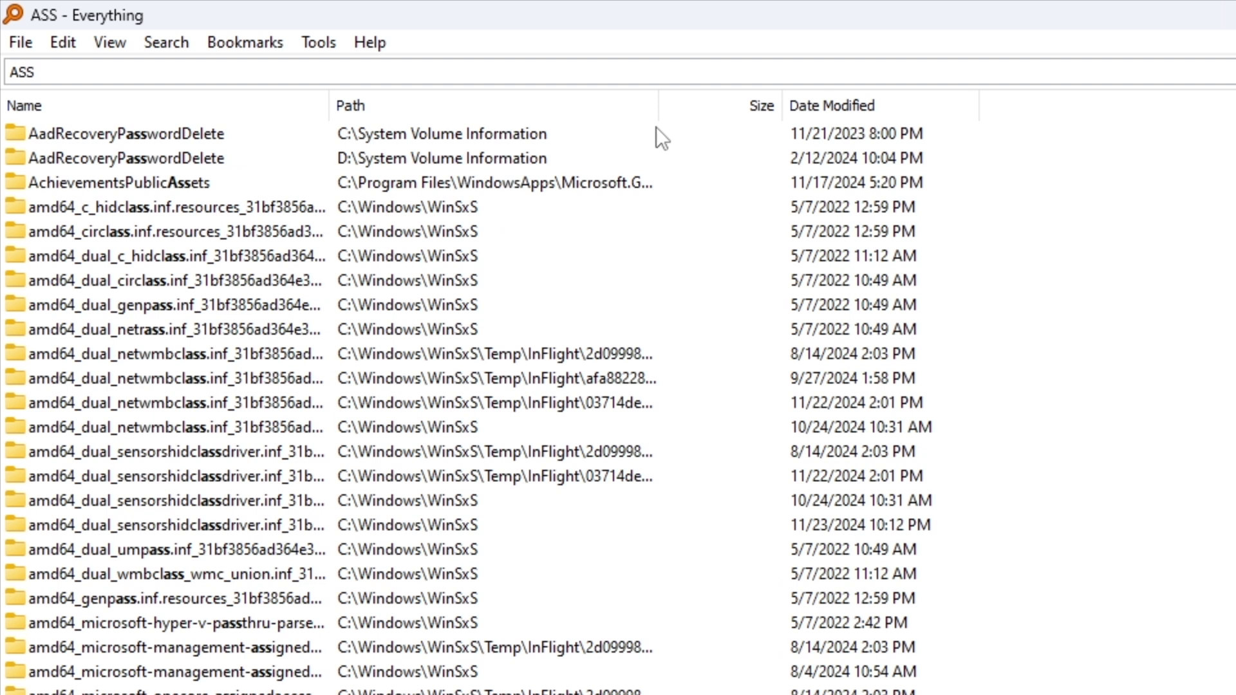
type("ETS")
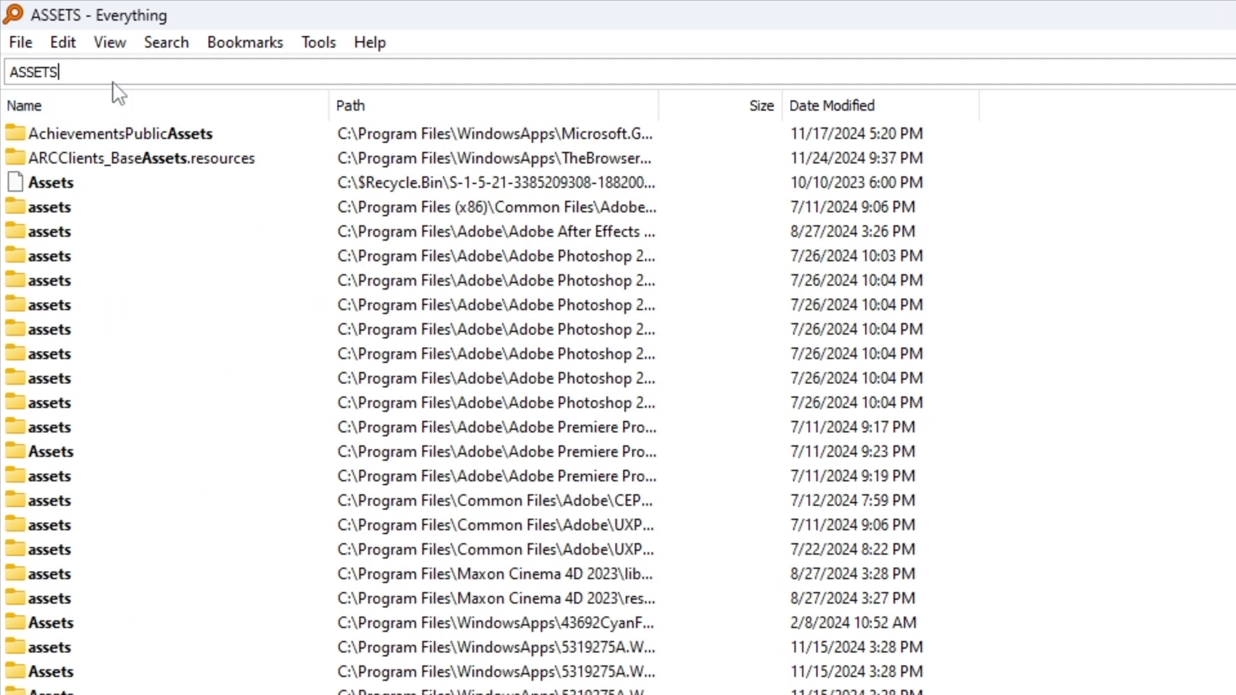
- Clear the search term, enter ASSETS afresh and look through the matching files and folders
key("BackSpace")
key("BackSpace")
key("BackSpace")
key("BackSpace")
key("BackSpace")
key("BackSpace")
type("A")
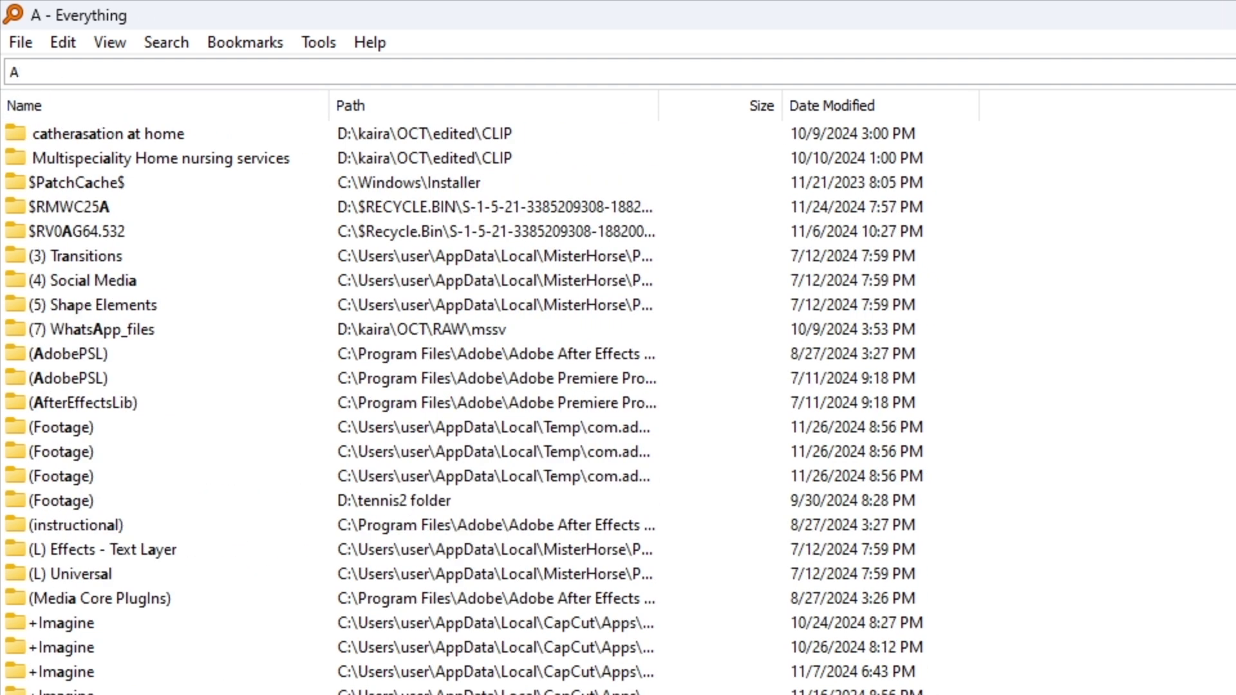
type("SSETS")
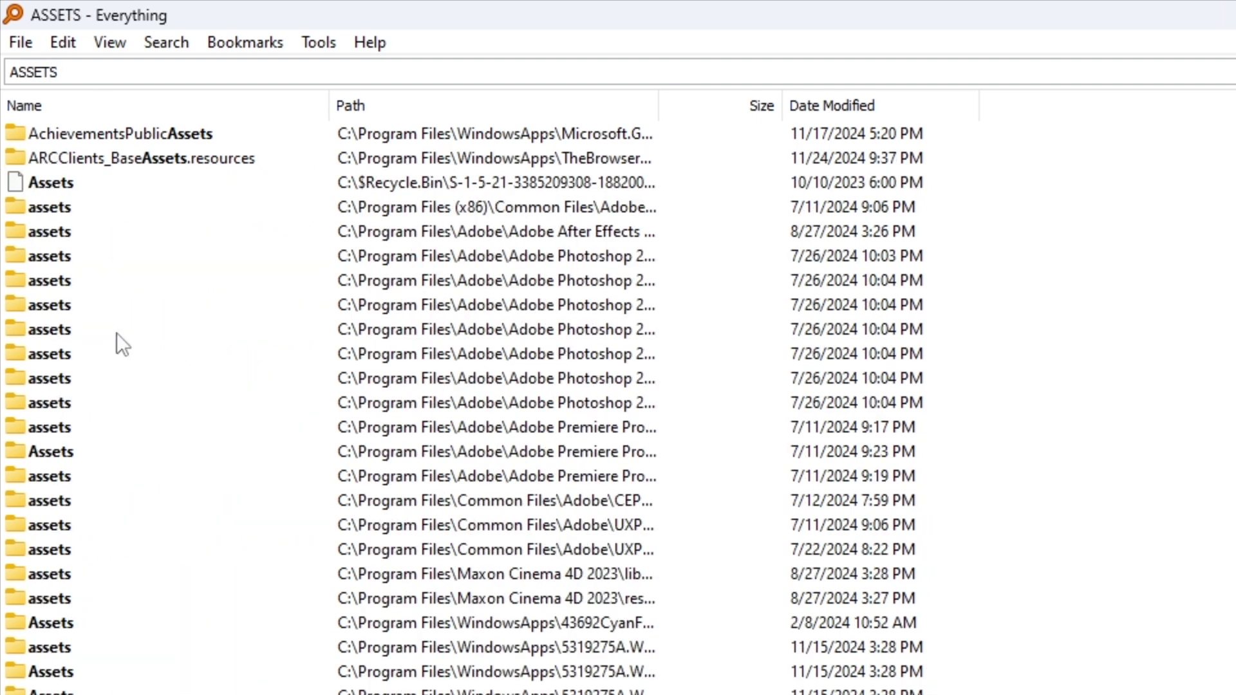
scroll(122, 360, "down", 20)
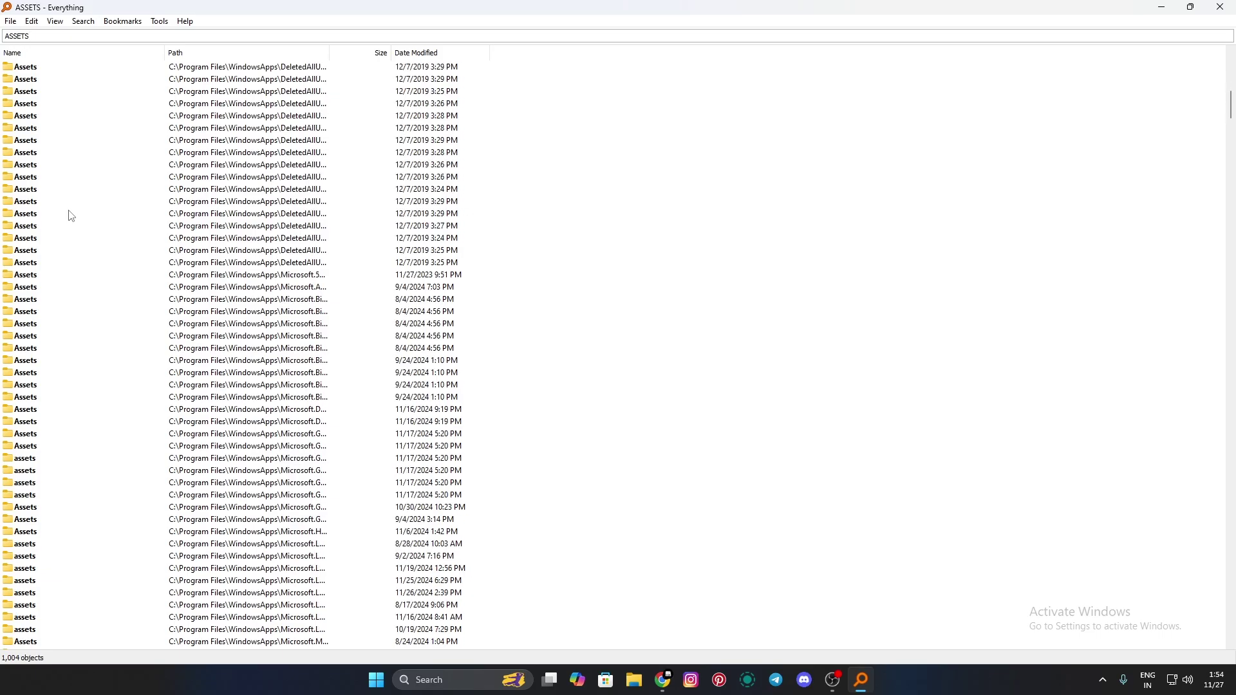
scroll(325, 270, "down", 8)
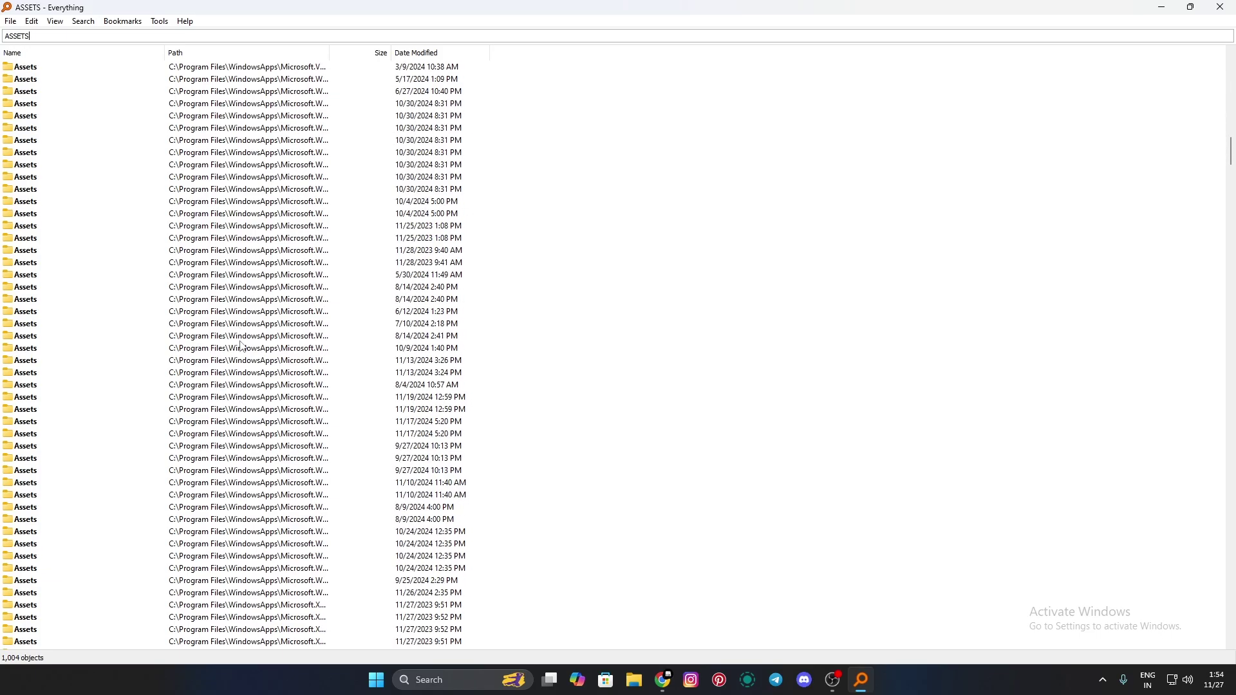
scroll(245, 341, "up", 20)
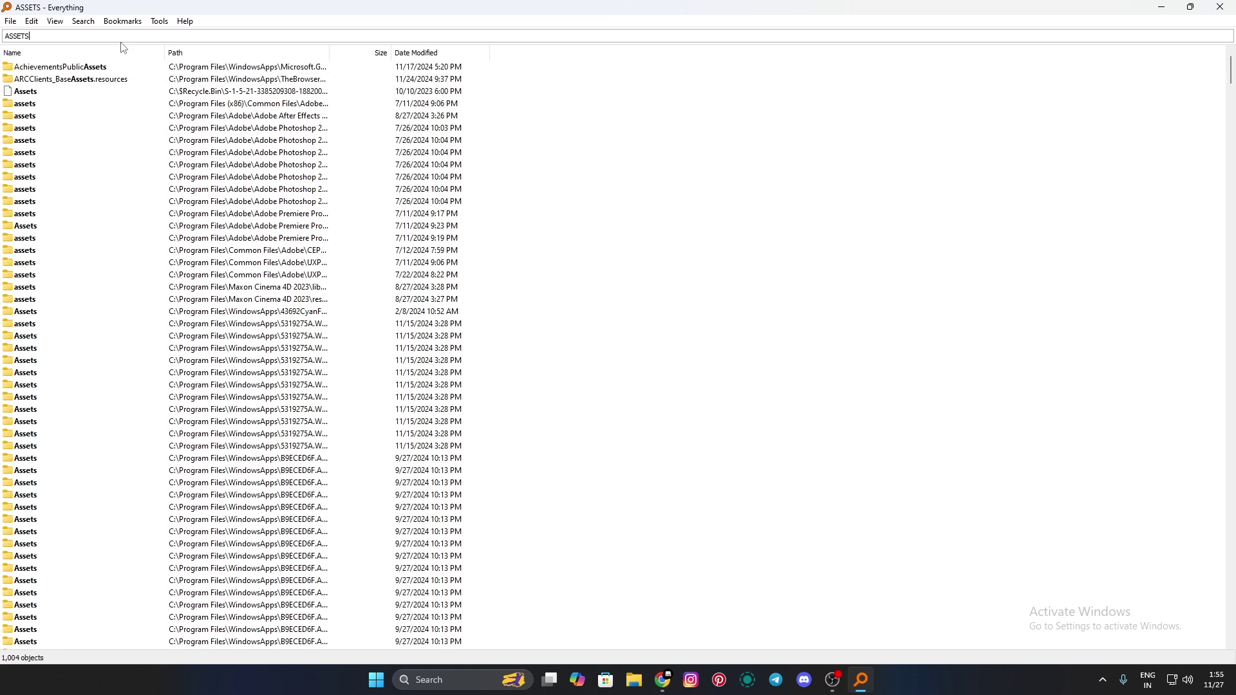
- Browse from This PC into the WINDOWS (C:) drive in File Explorer, return to This PC and close the window
left_click(634, 680)
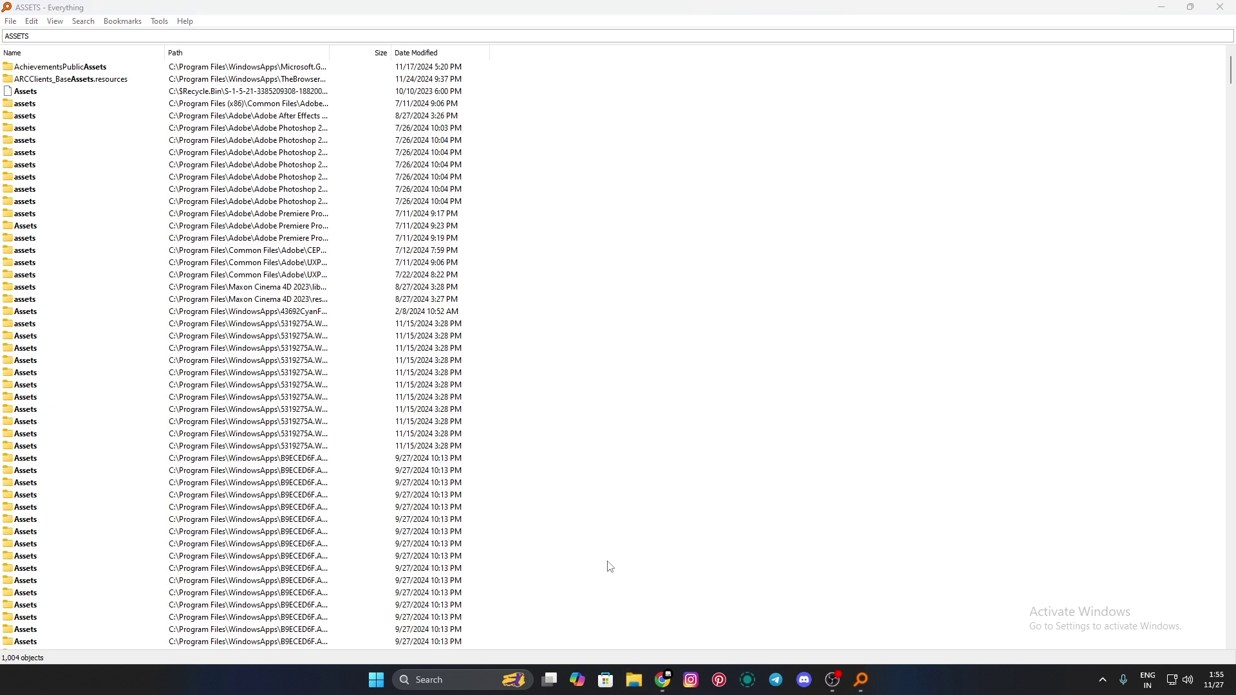
left_click(61, 430)
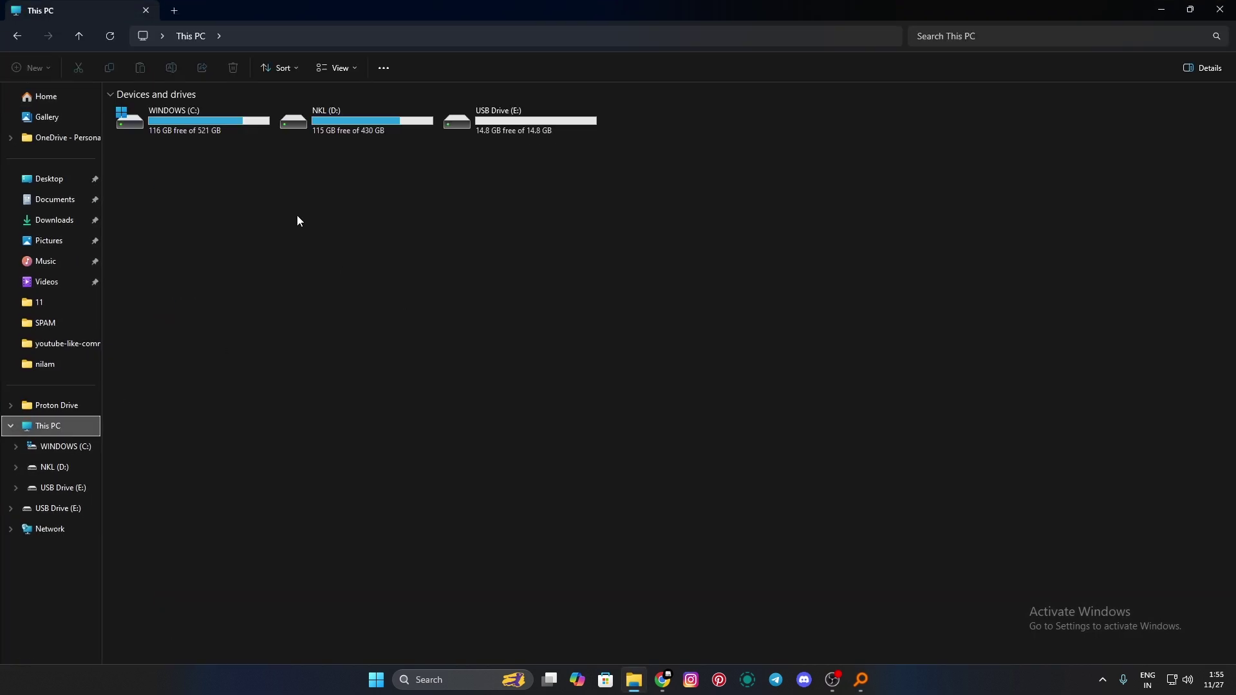
double_click(206, 121)
double_click(288, 104)
key("alt+Left")
key("alt+Left")
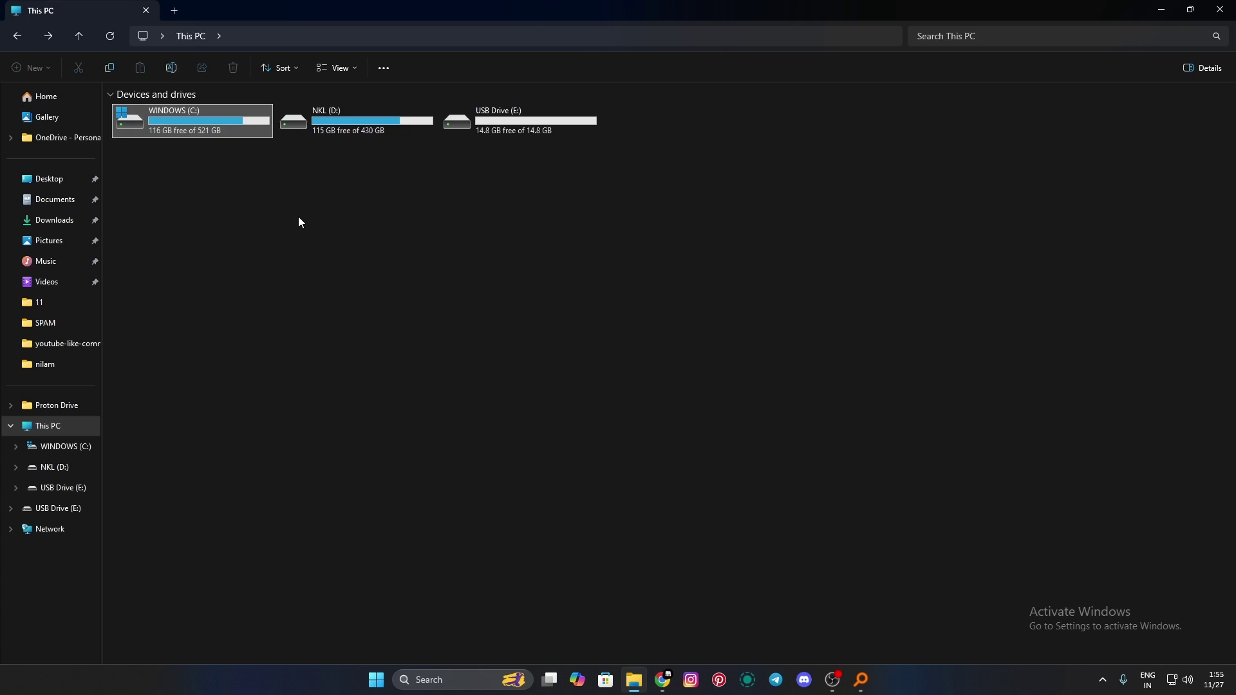
left_click(1218, 8)
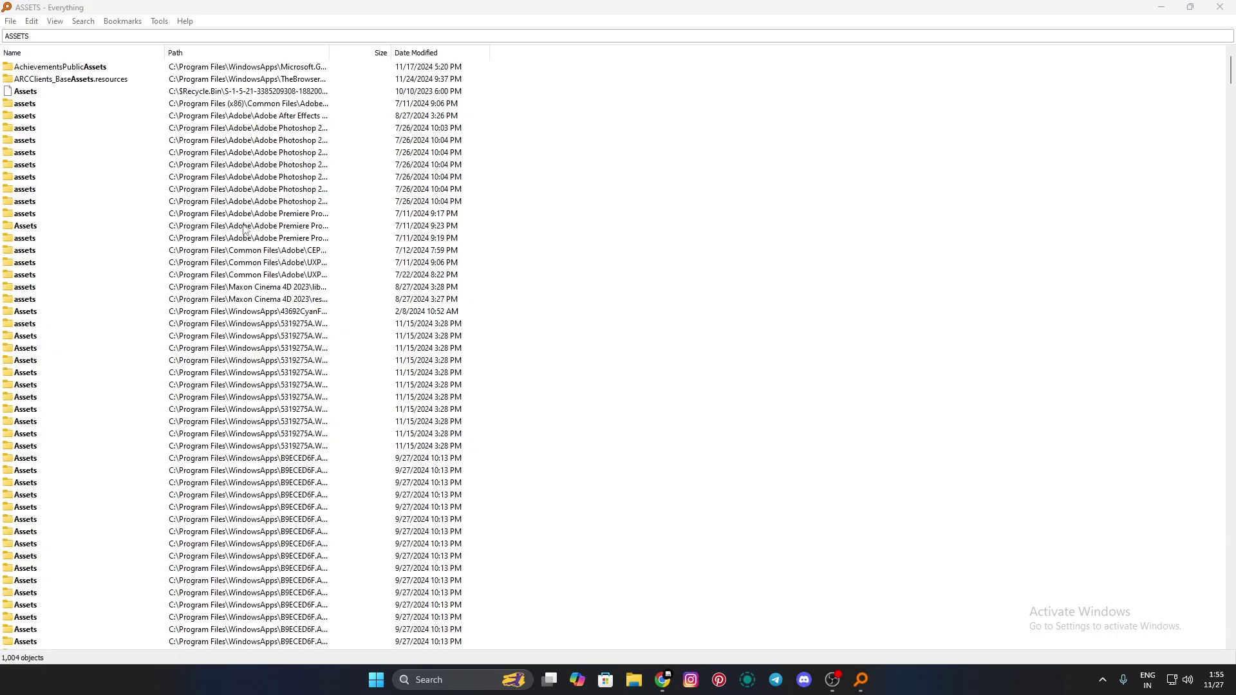
- Look through the ASSETS matches in Everything and review the available file and editing commands
scroll(192, 170, "down", 2)
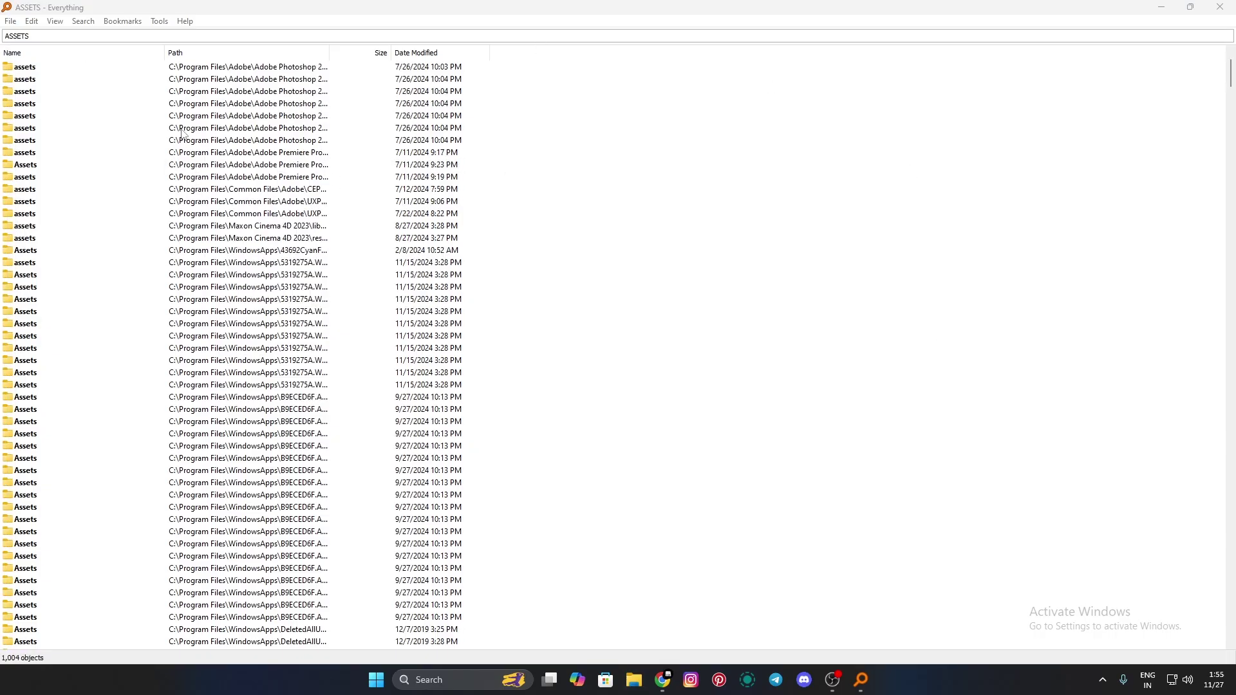
left_click(20, 24)
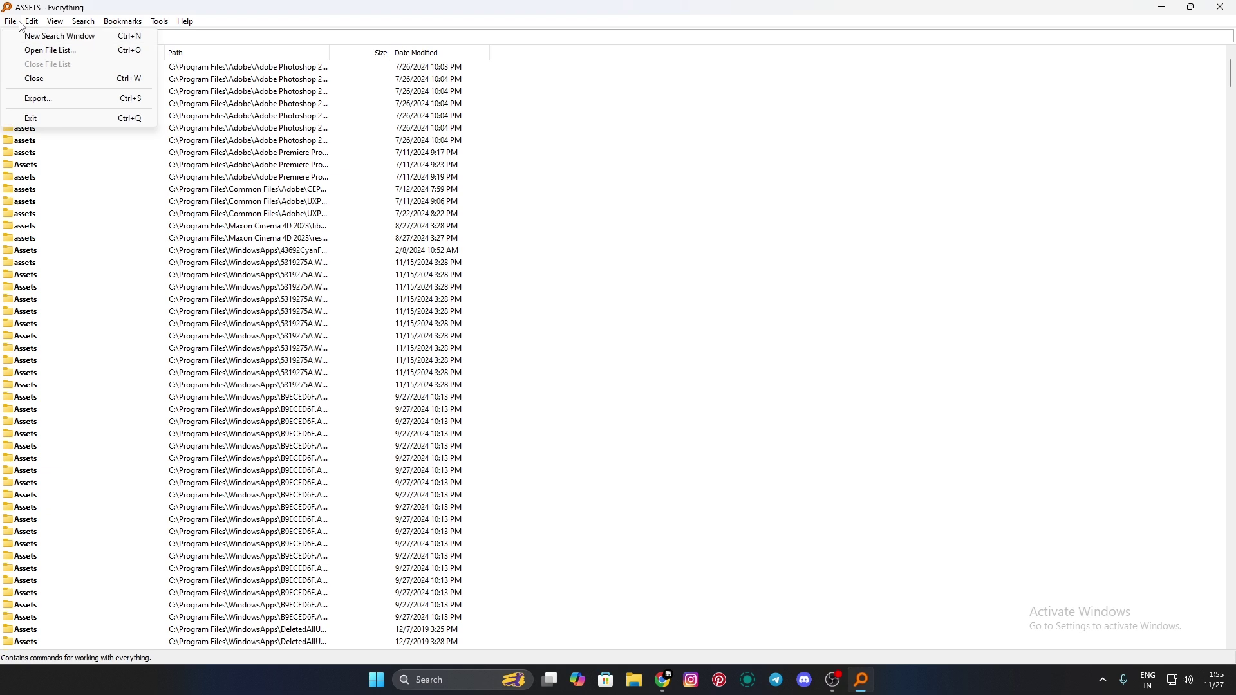
left_click(32, 21)
left_click(32, 21)
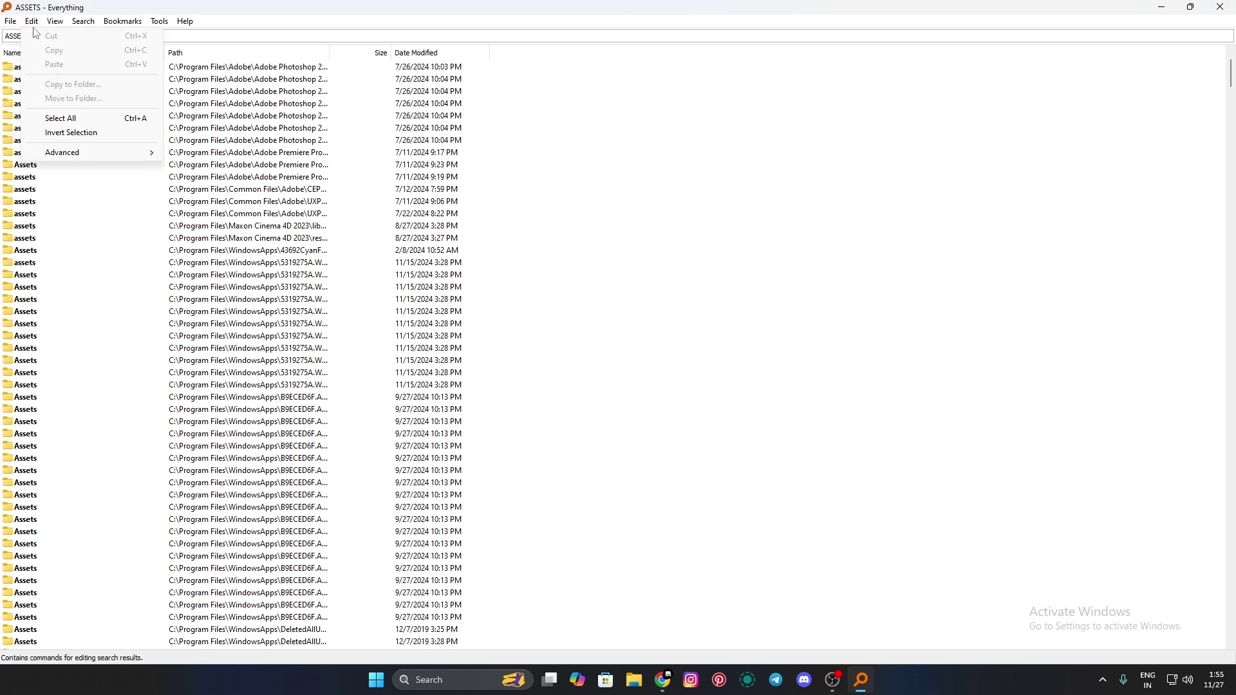
left_click(254, 38)
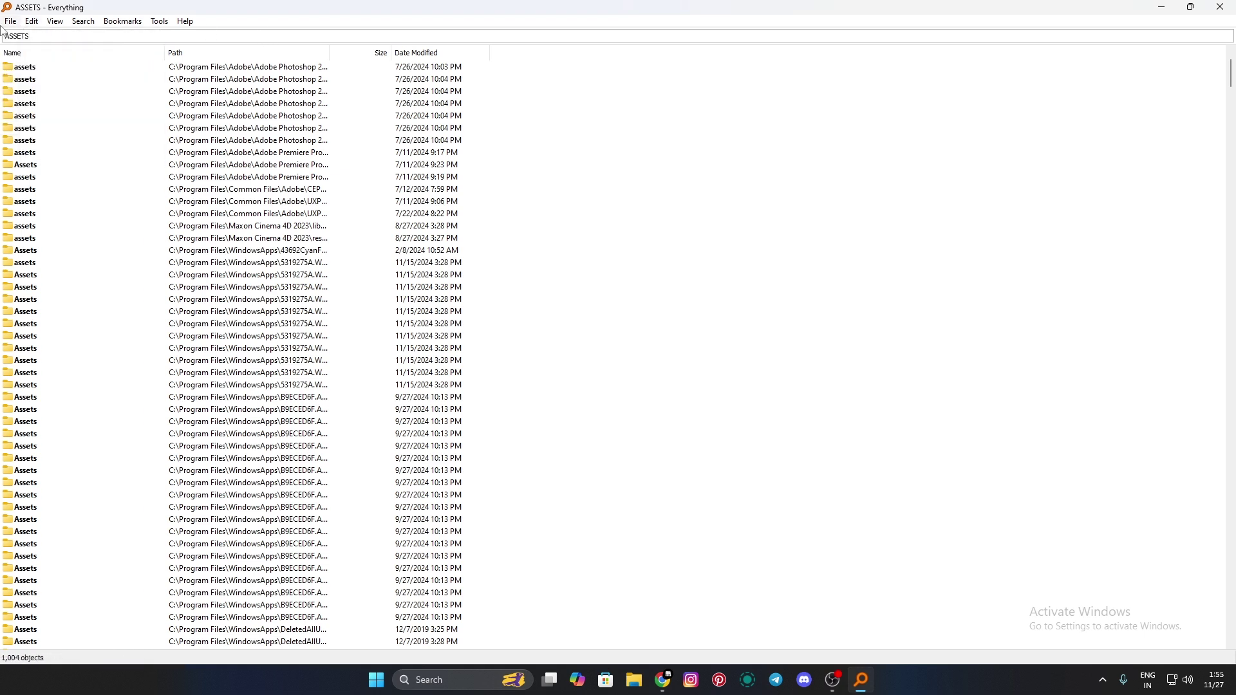
- Clear the ASSETS search term and look through the full unfiltered list of files and folders
left_click_drag(38, 38, 3, 36)
key("BackSpace")
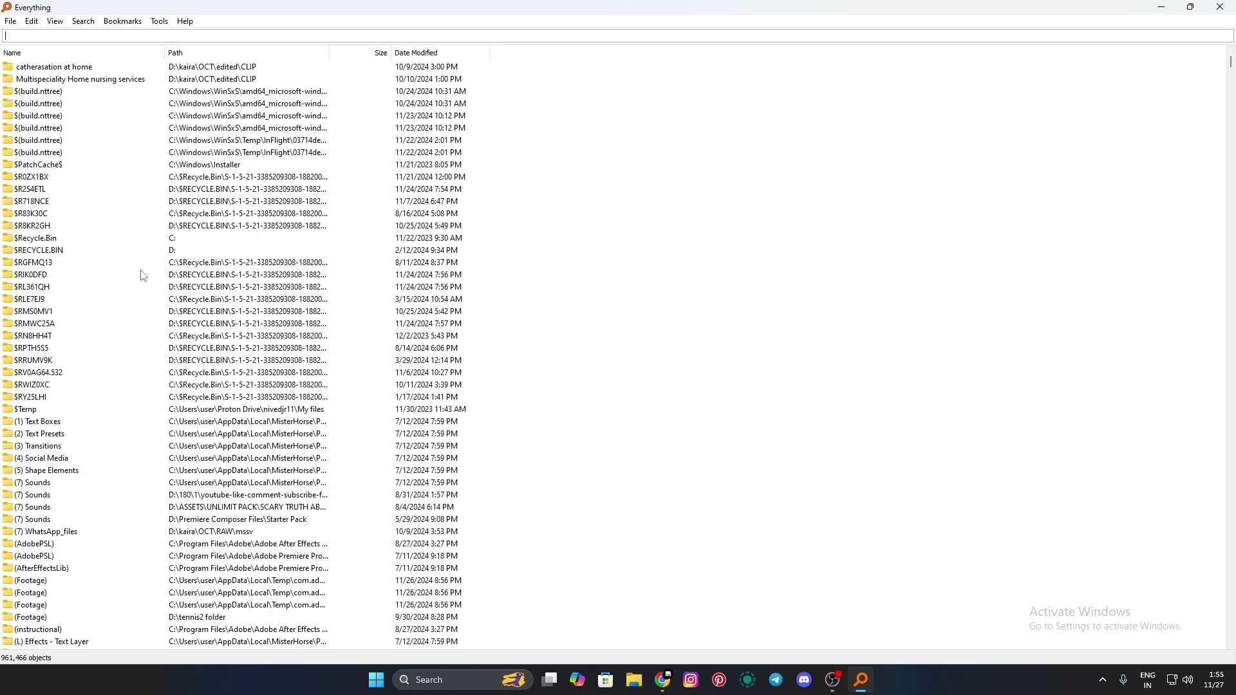
scroll(143, 275, "down", 5)
scroll(143, 276, "down", 20)
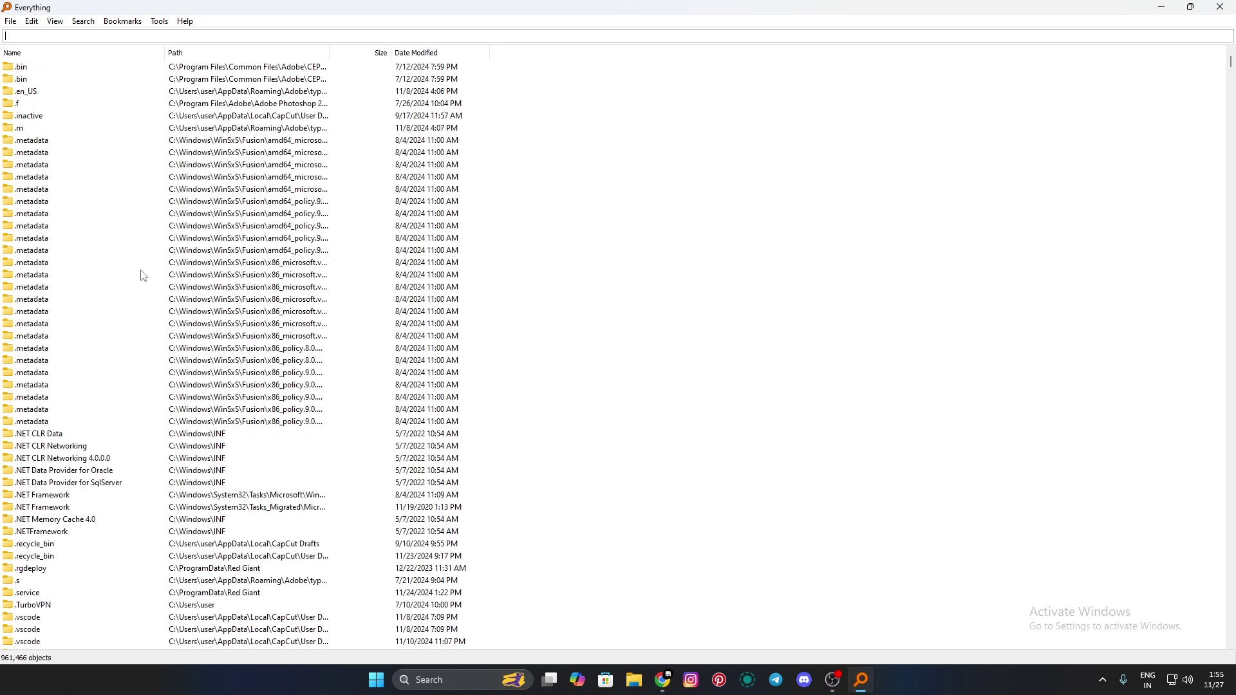
scroll(143, 276, "down", 15)
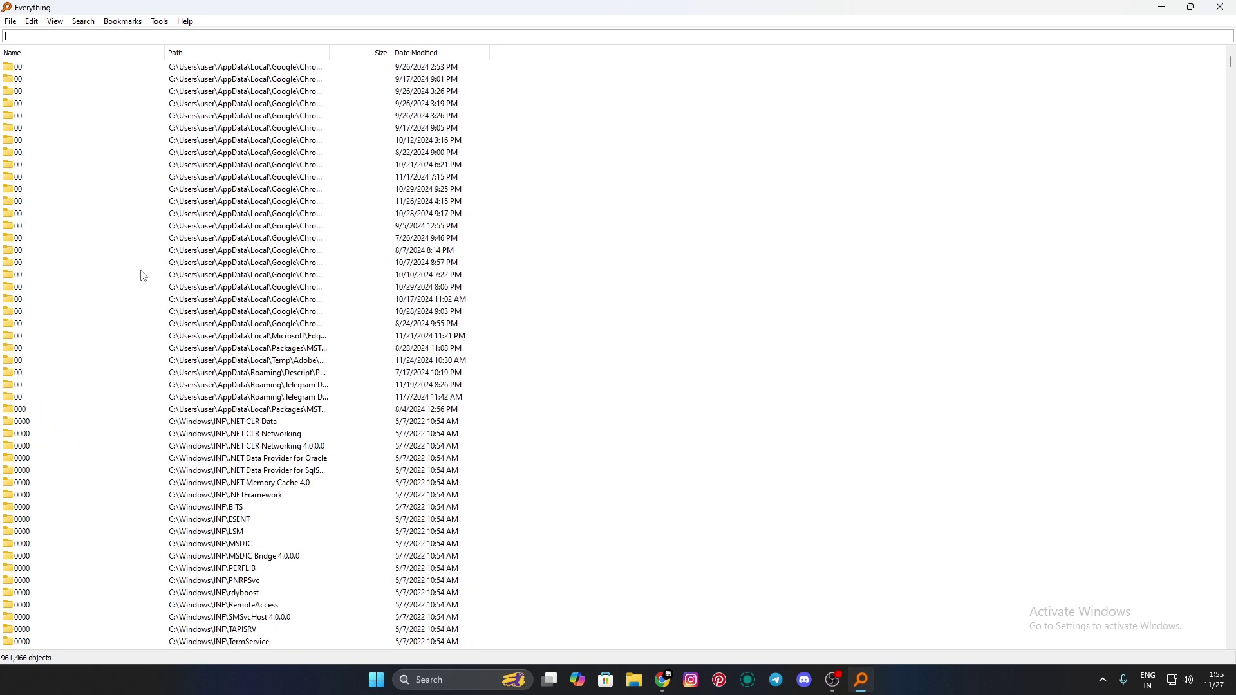
scroll(143, 276, "down", 20)
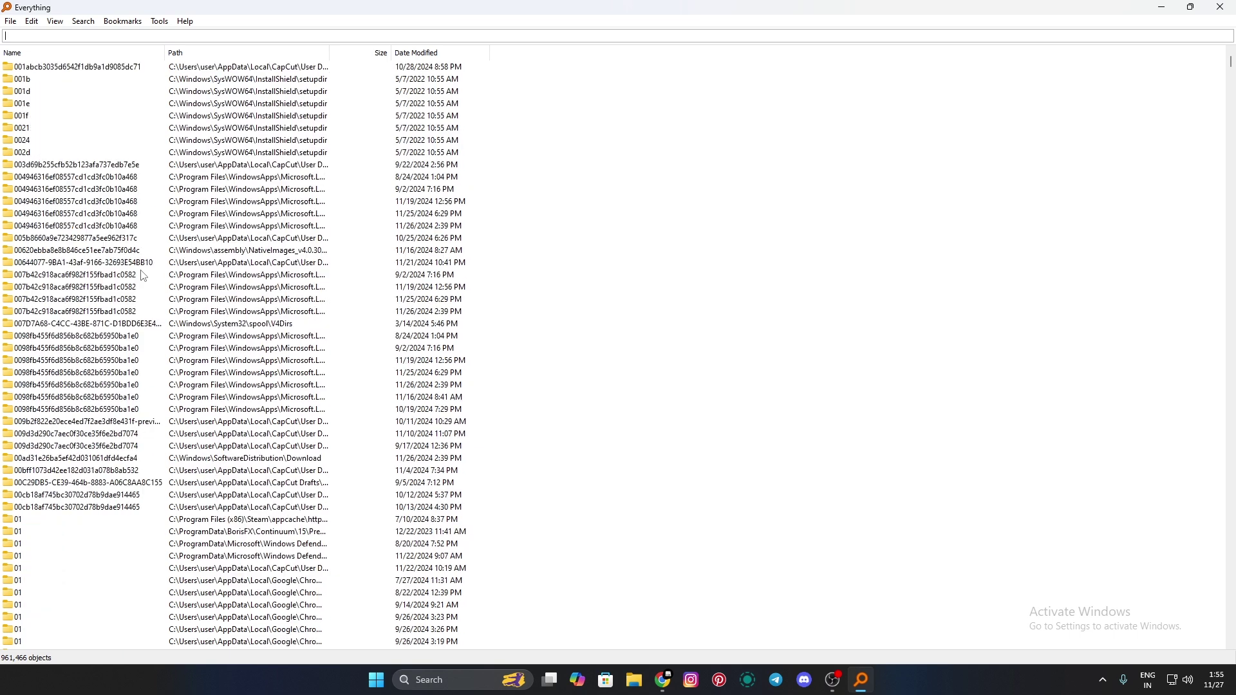
scroll(143, 276, "down", 20)
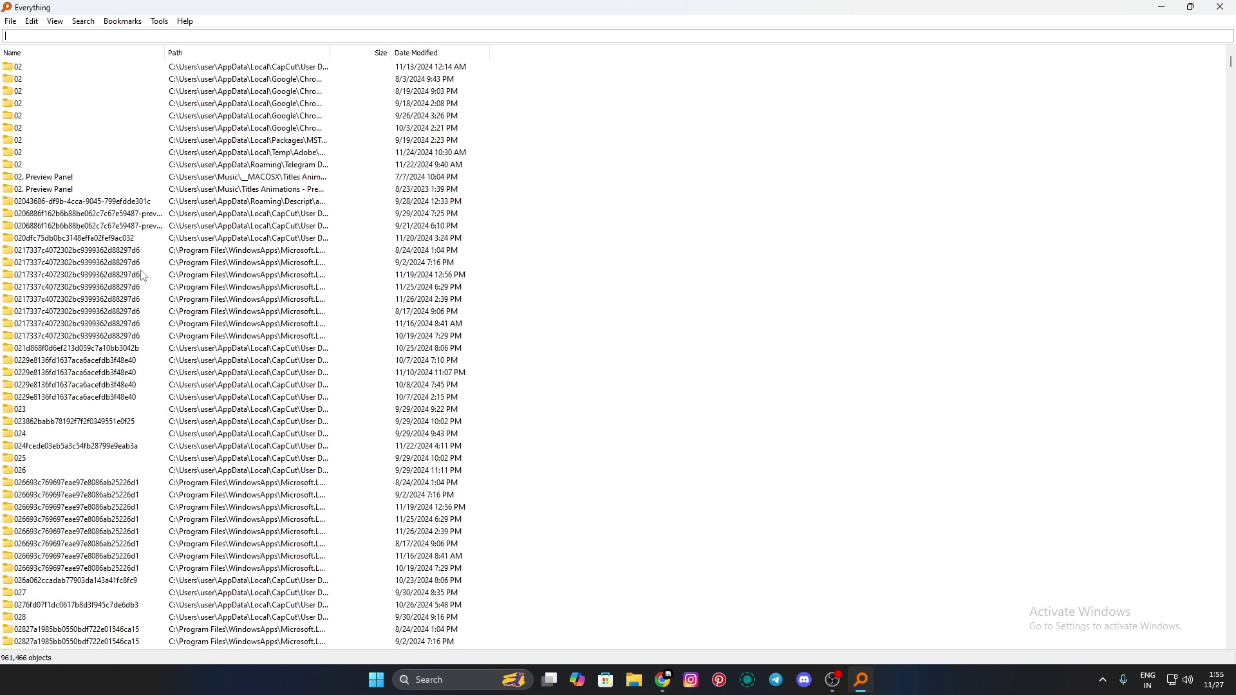
scroll(143, 276, "up", 10)
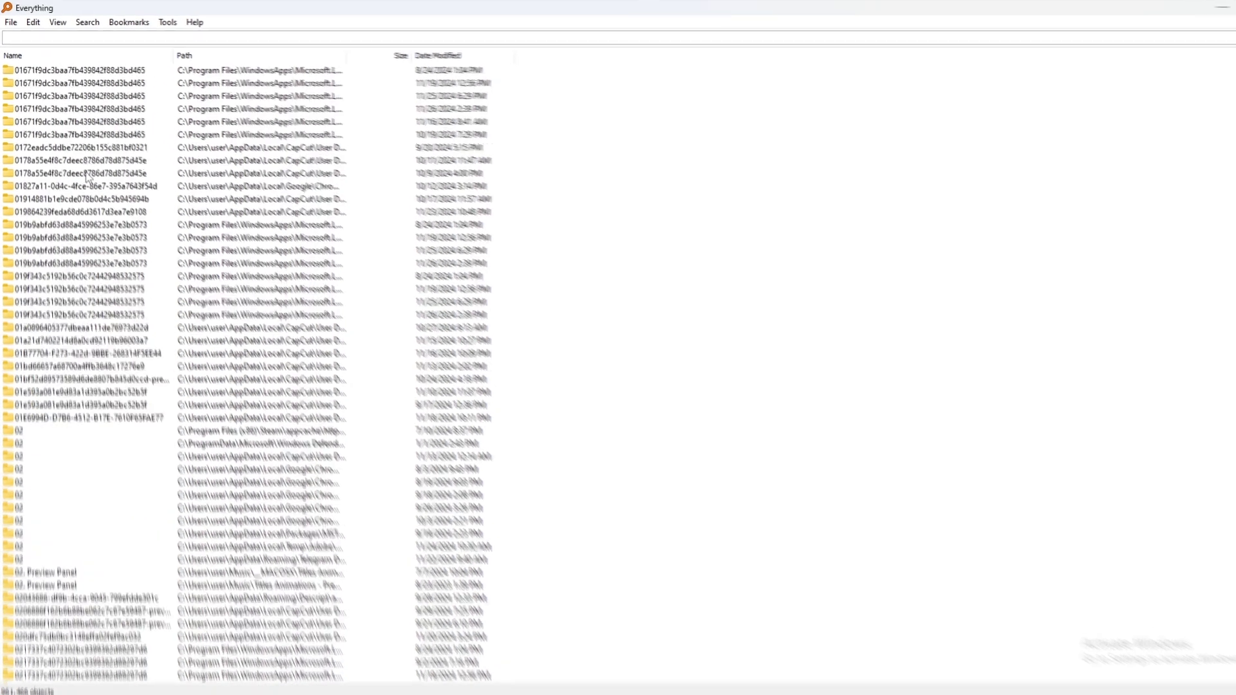
- Select all the listed items and display them as large thumbnails
left_click(10, 21)
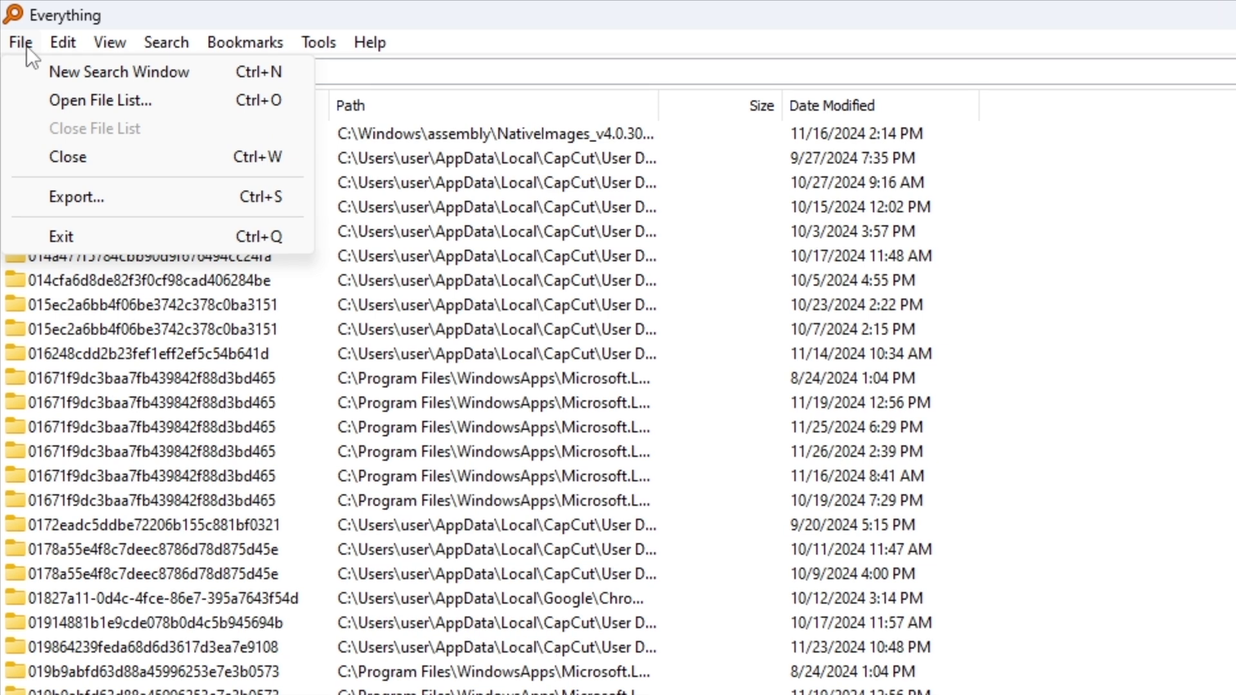
mouse_move(72, 35)
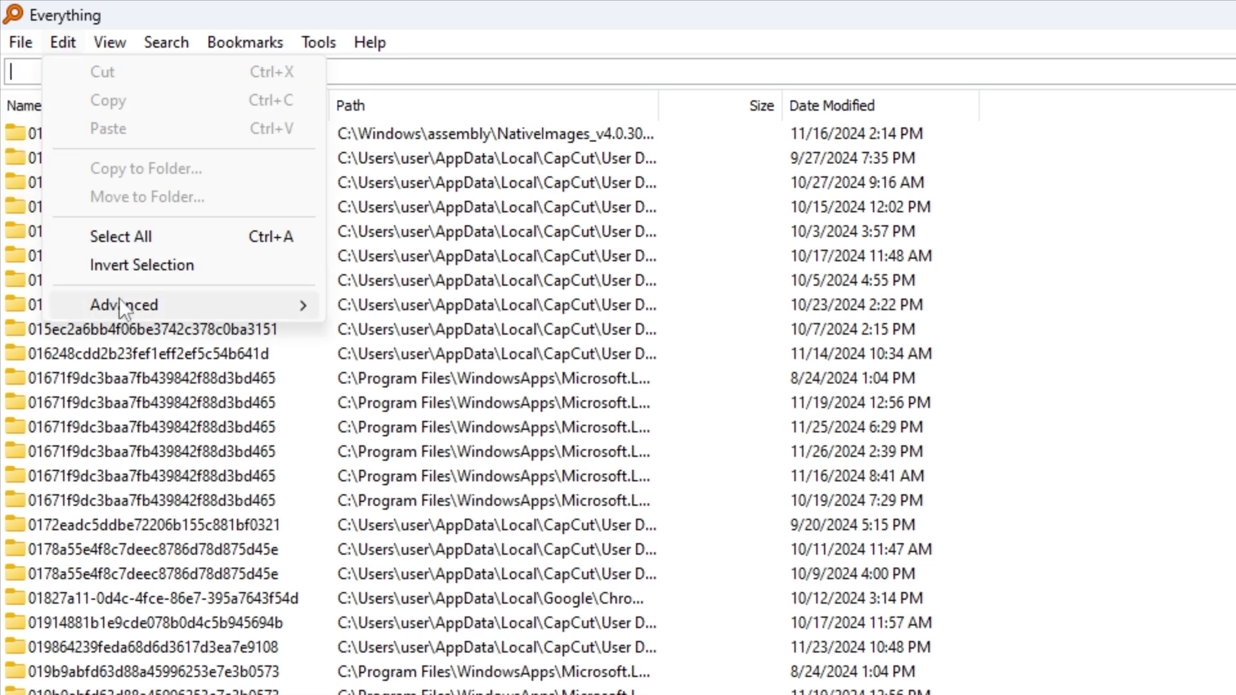
left_click(143, 237)
left_click(105, 38)
left_click(83, 40)
left_click(84, 41)
left_click(100, 40)
left_click(103, 41)
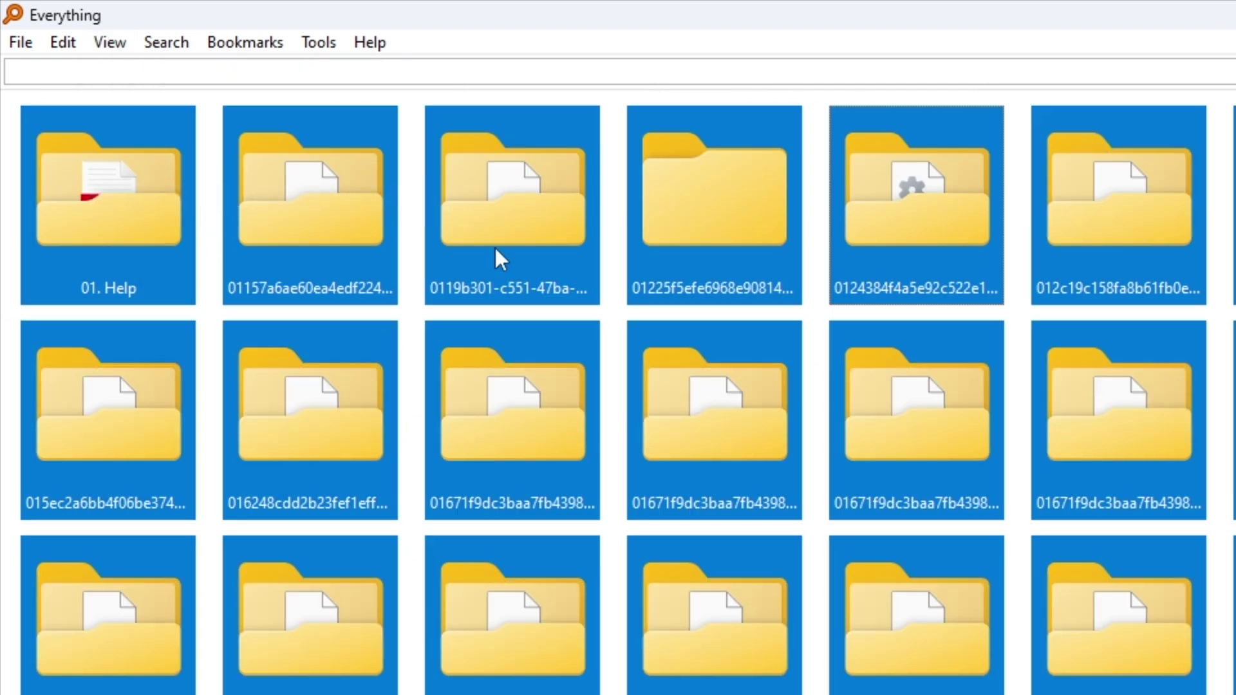
- Reduce the selection to a single folder and return the list to the Details view
left_click(298, 248)
left_click(124, 42)
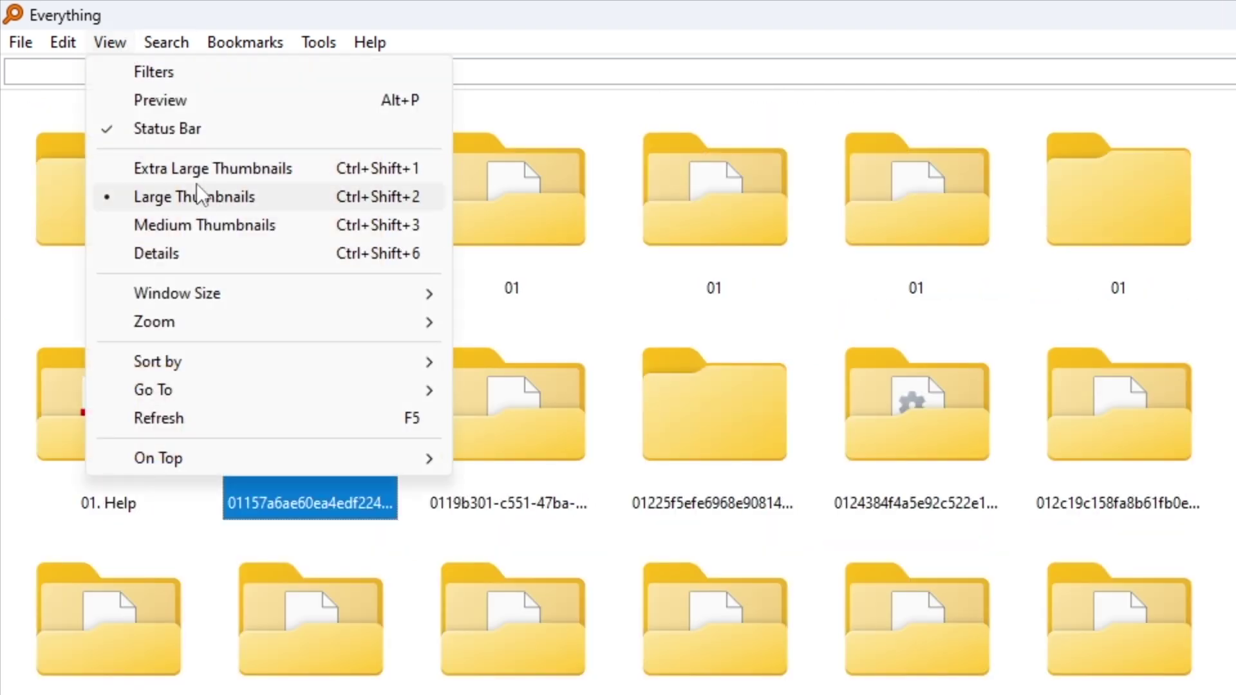
left_click(201, 194)
left_click(109, 42)
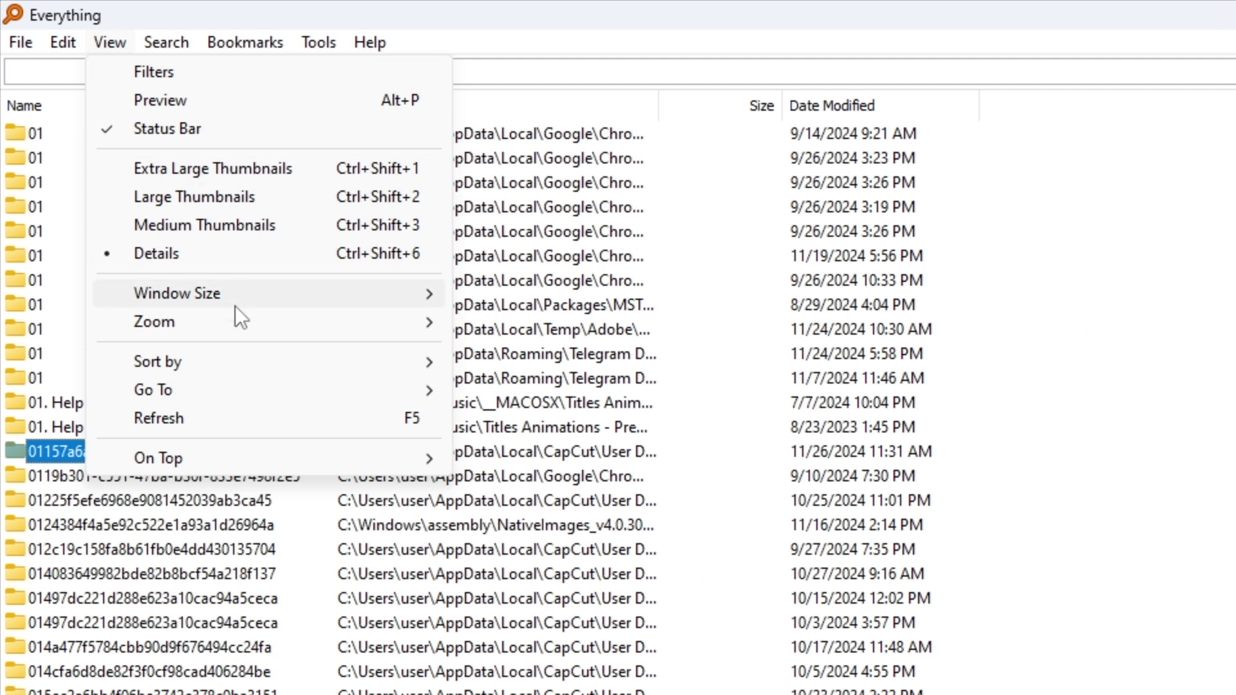
left_click(29, 42)
left_click(25, 43)
left_click(25, 43)
left_click(25, 44)
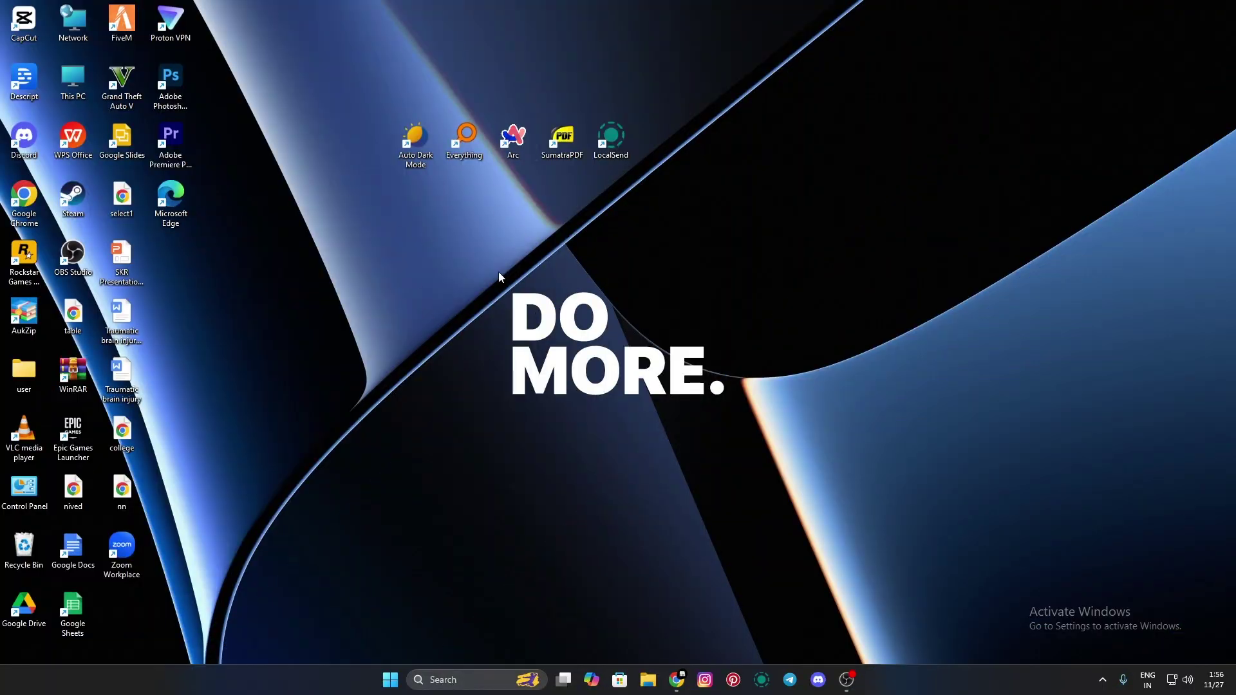
- Open the Arc browser from the desktop and reach the YouTube home page through the pinned The Browser Company tab
left_click(513, 140)
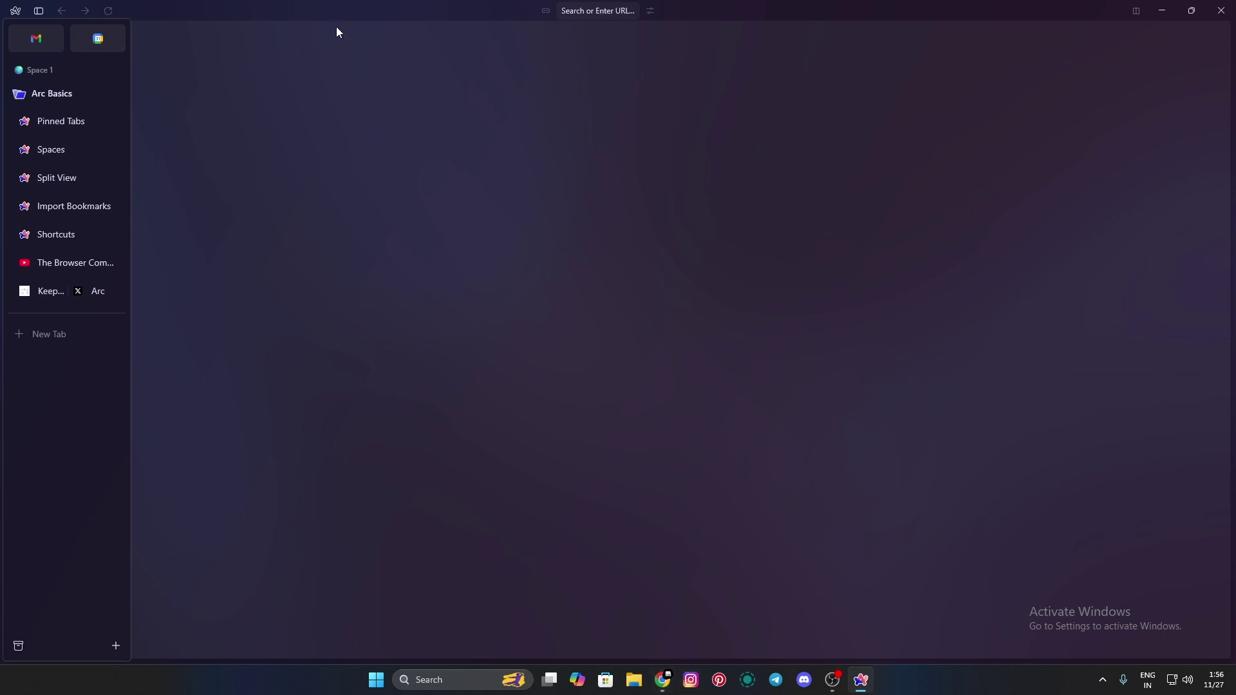
left_click(1162, 10)
left_click(513, 137)
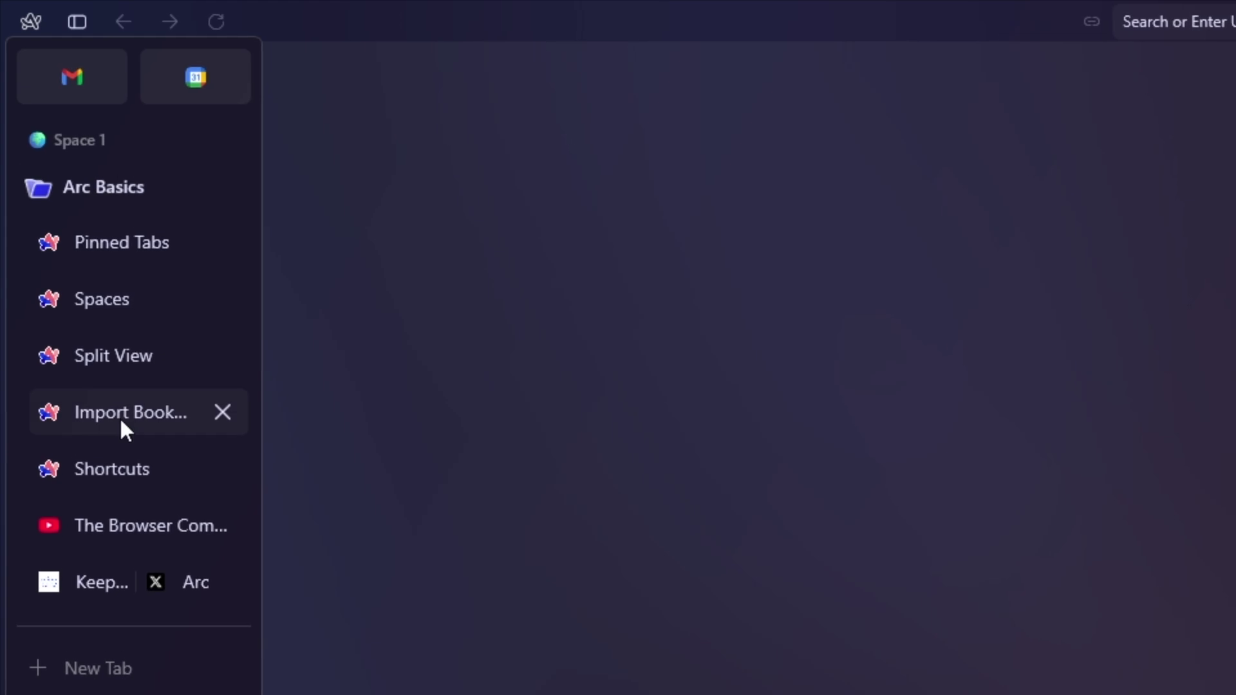
left_click(105, 541)
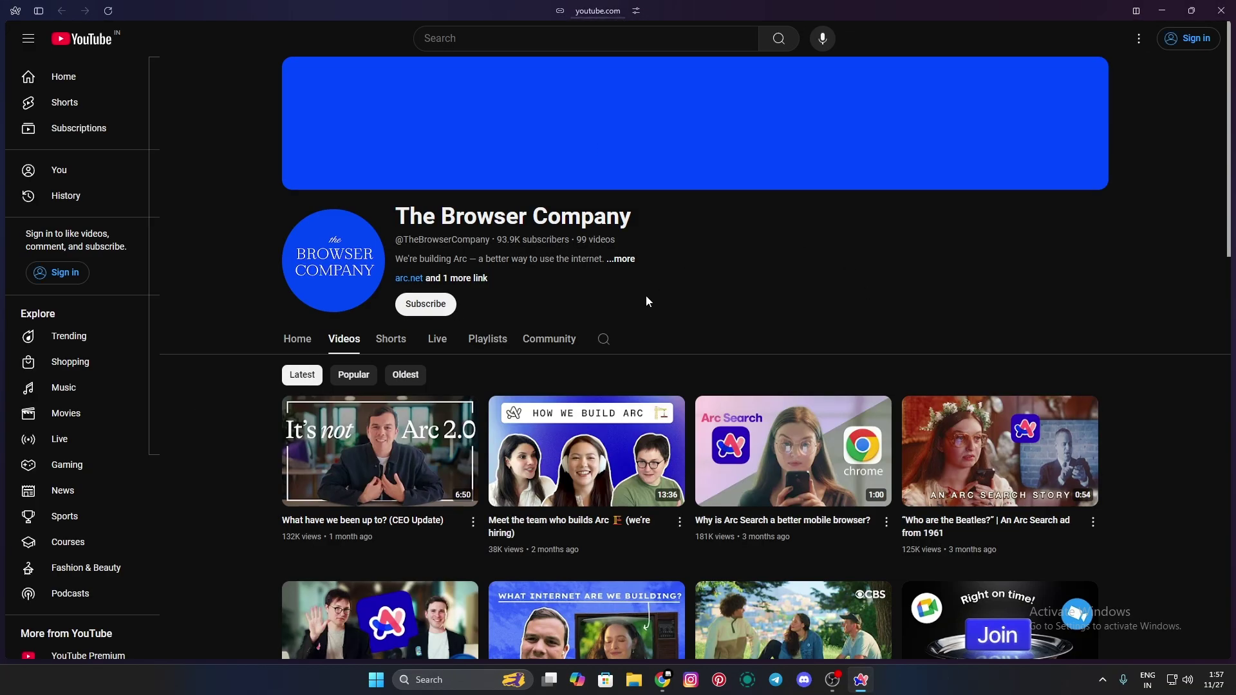
left_click(109, 86)
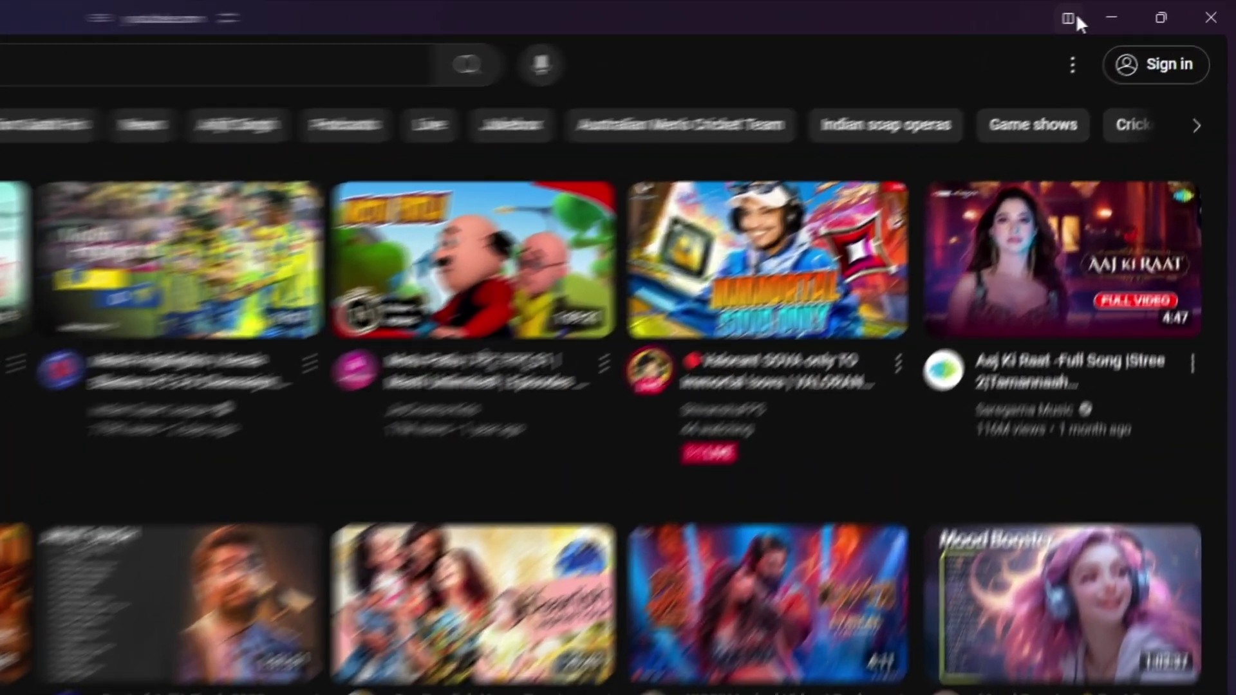
- Add a right split beside the YouTube page and load Gmail in it
left_click(1137, 11)
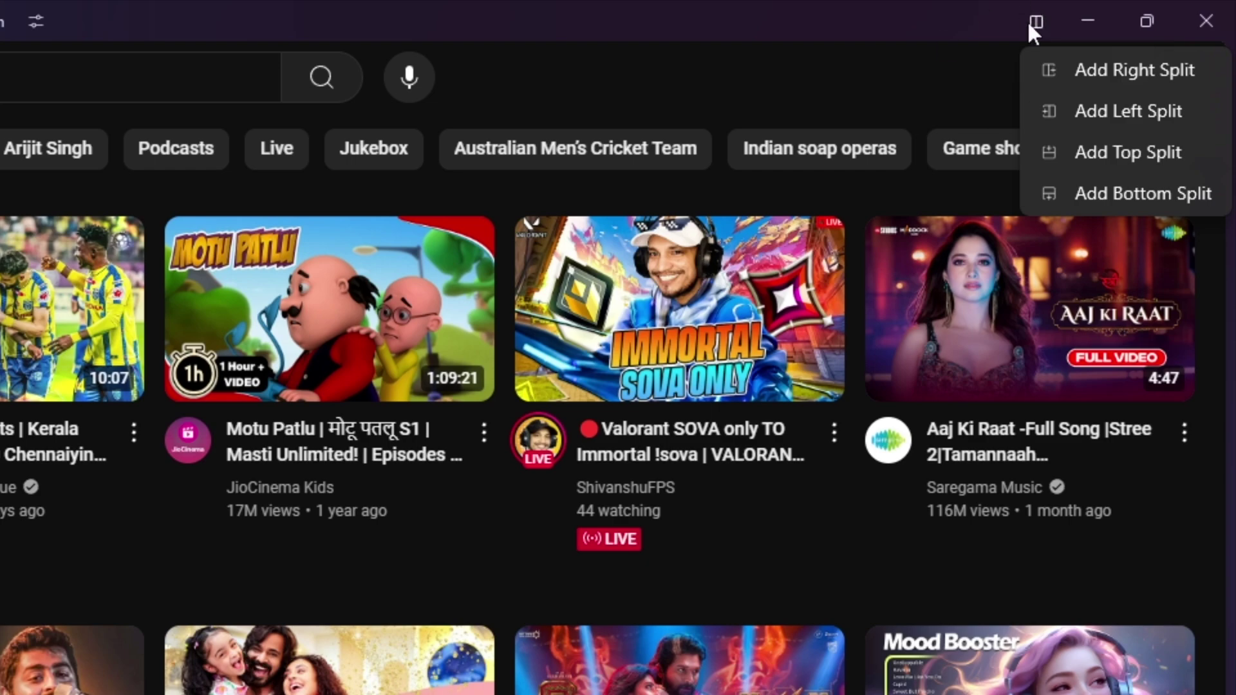
left_click(1081, 69)
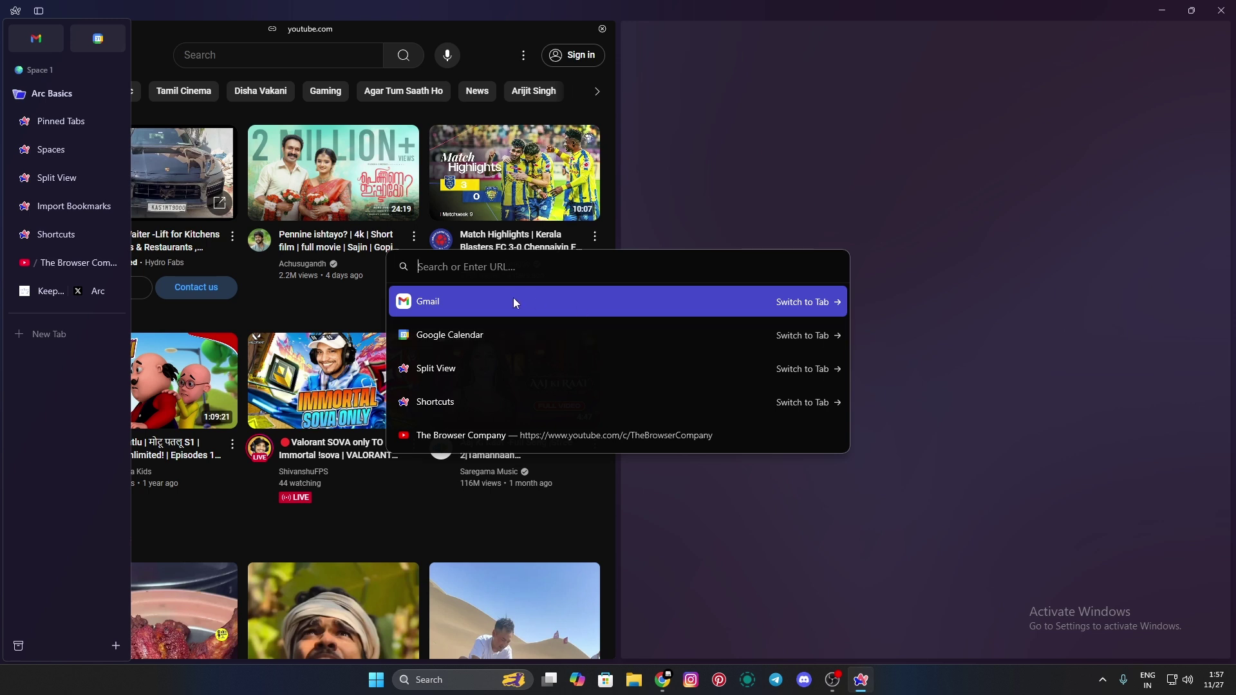
key("Escape")
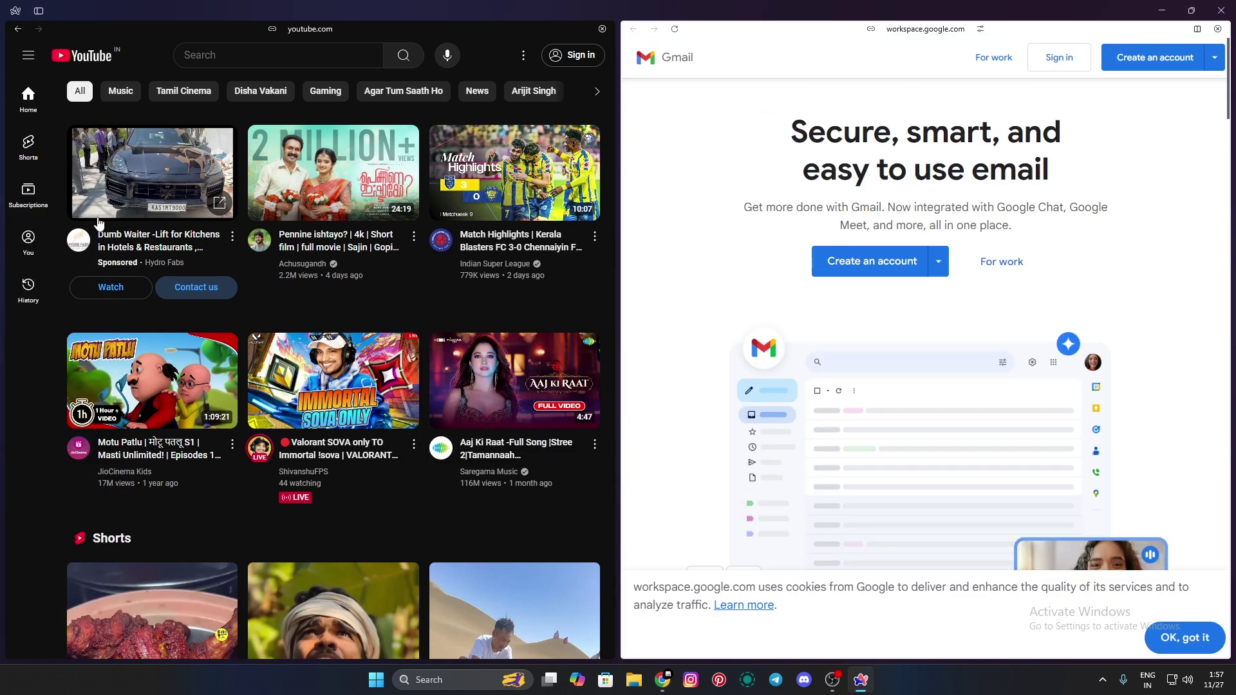
- Add a third pane to the right of Gmail and load Google Calendar in it
left_click(1197, 29)
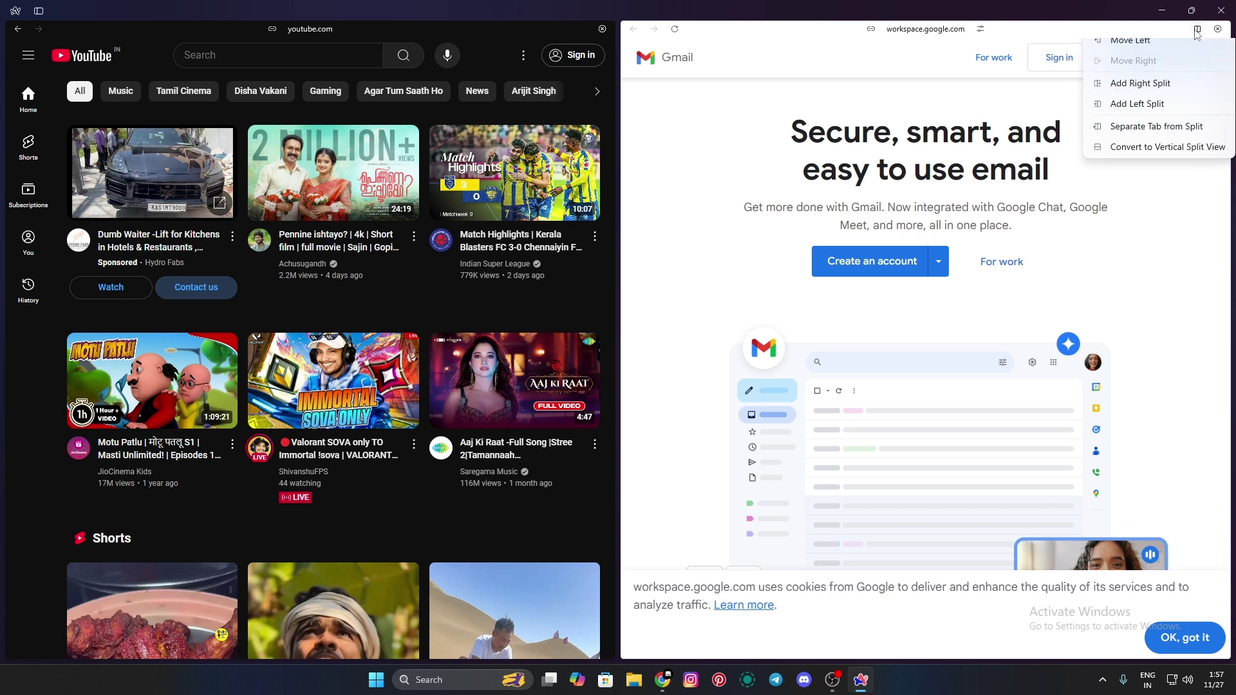
left_click(1175, 102)
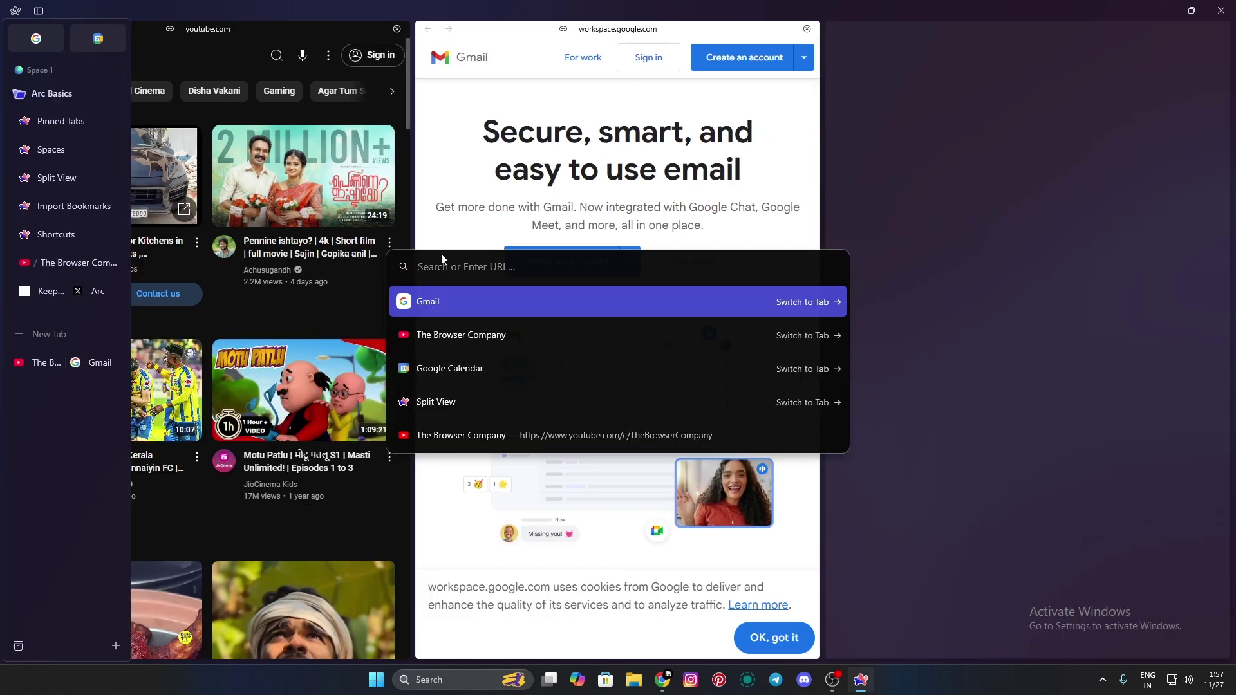
left_click(498, 368)
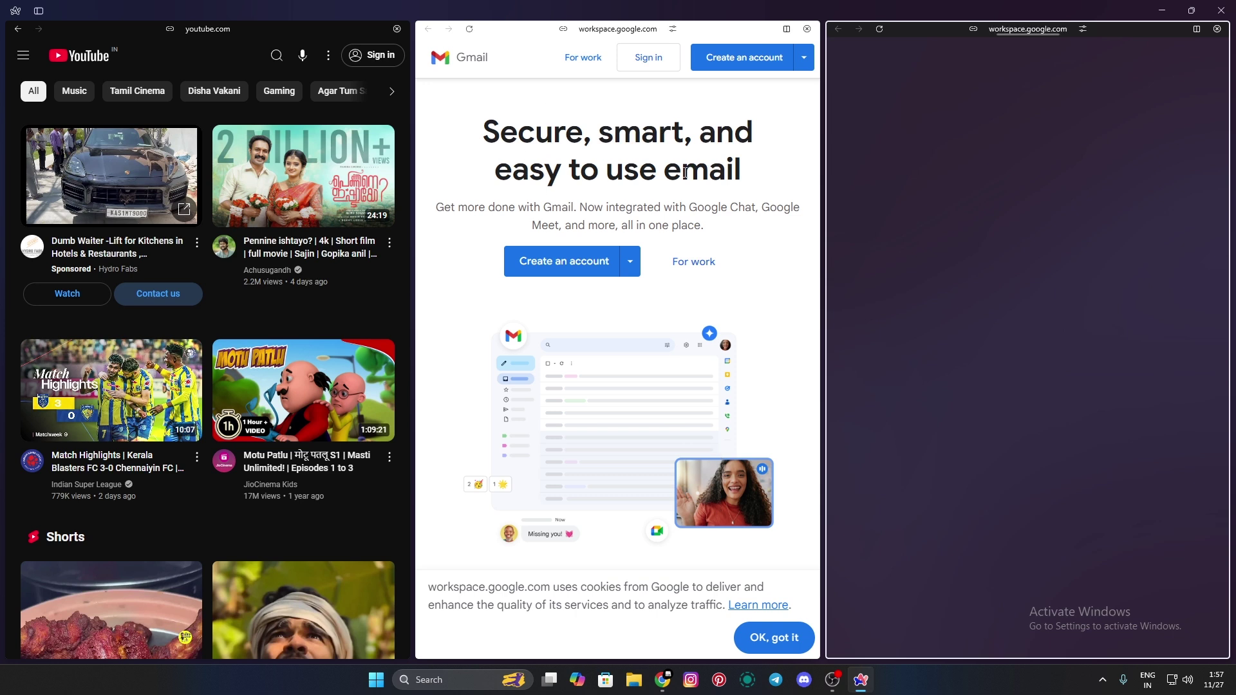
- Look through the YouTube, Gmail and Google Calendar pages in the three-pane split view
mouse_move(348, 258)
scroll(339, 256, "down", 3)
scroll(340, 256, "up", 3)
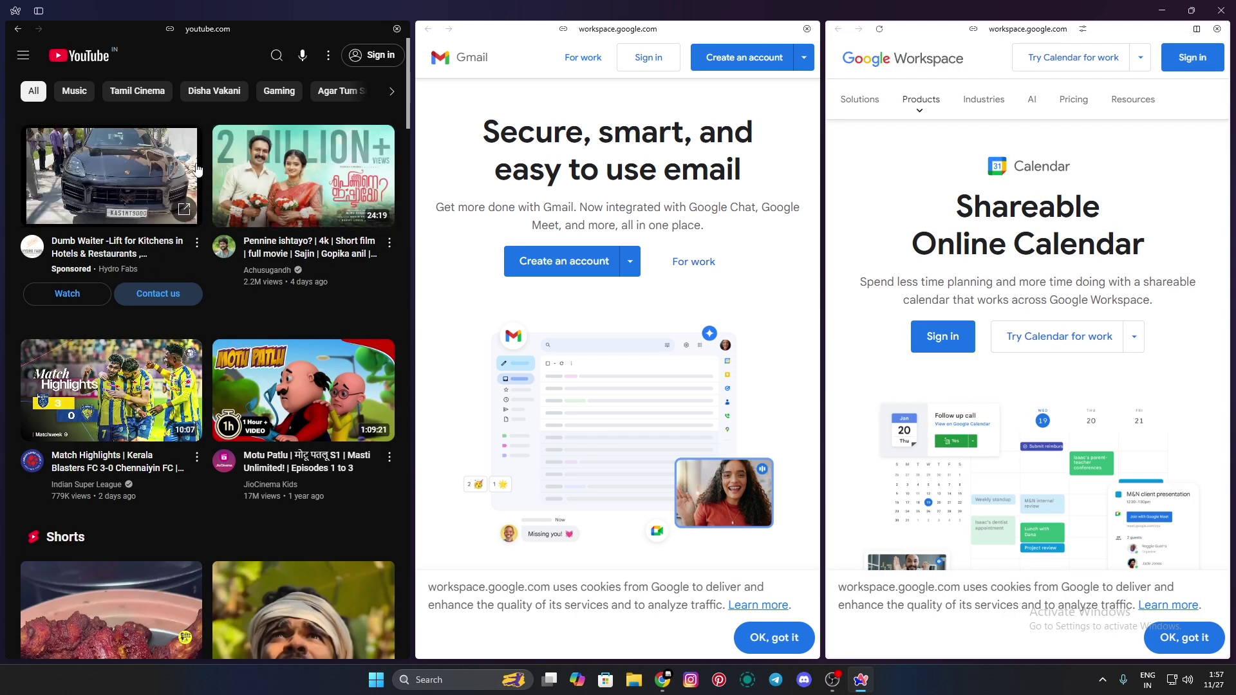
scroll(603, 318, "down", 5)
scroll(603, 317, "up", 5)
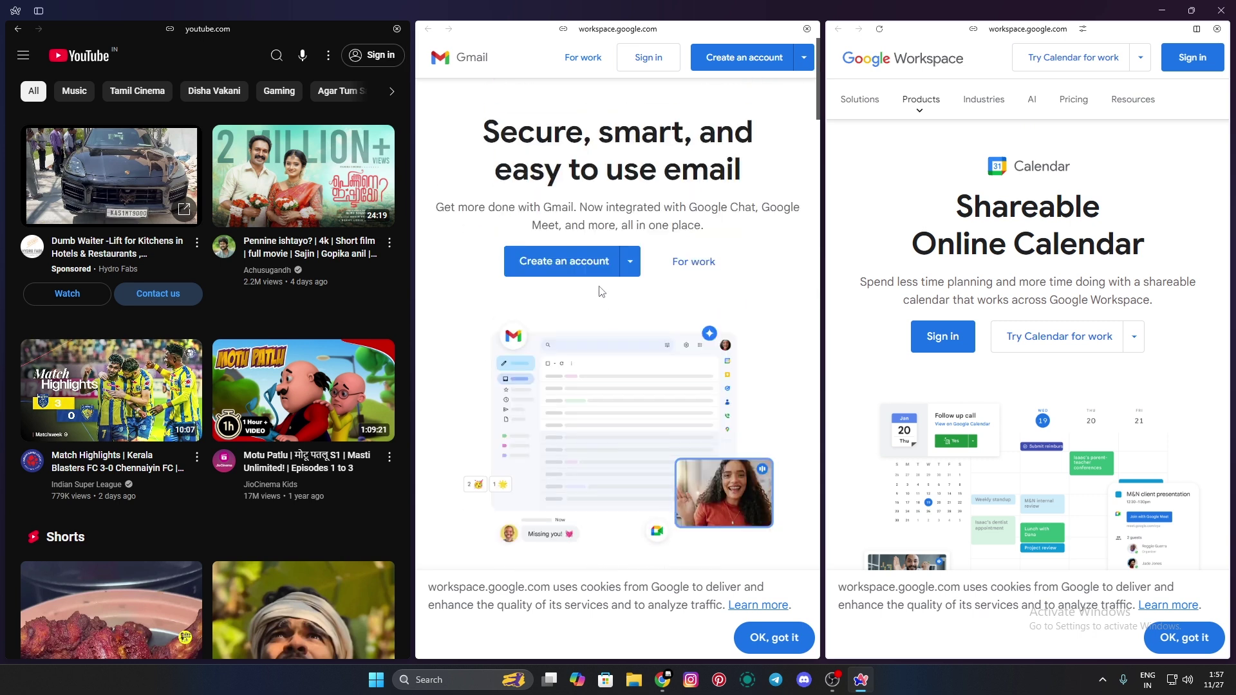
scroll(929, 347, "down", 5)
scroll(929, 347, "up", 5)
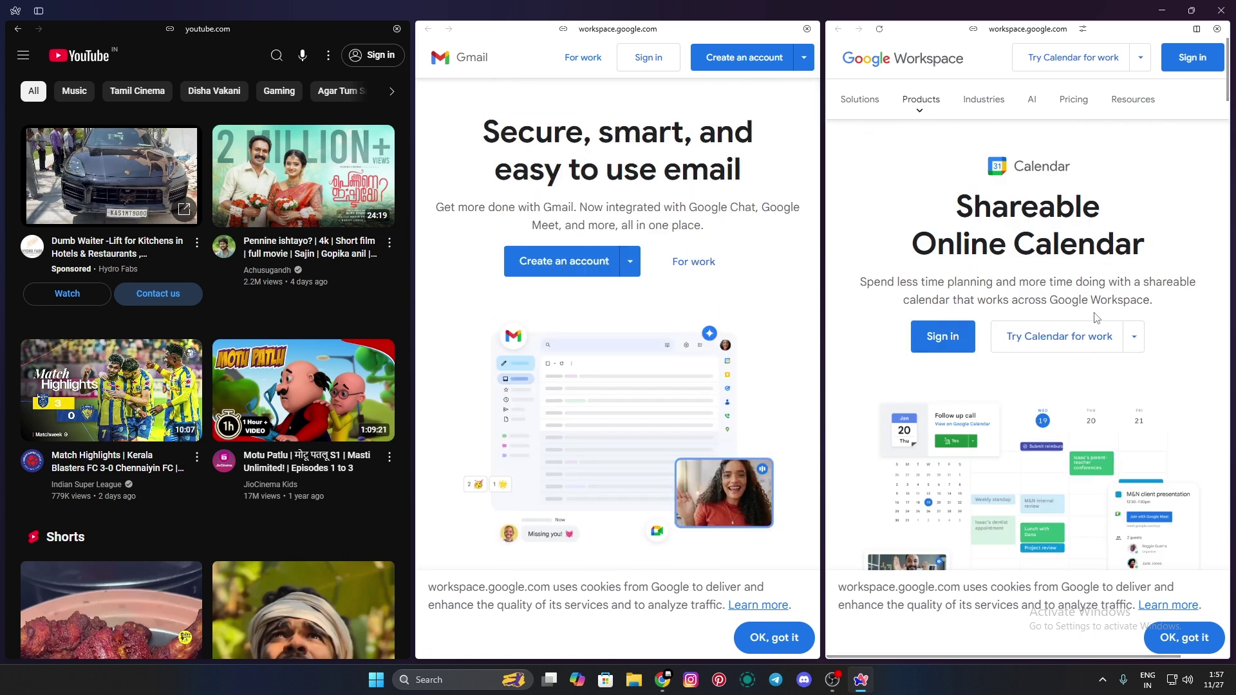
scroll(1092, 308, "down", 5)
scroll(1089, 304, "up", 5)
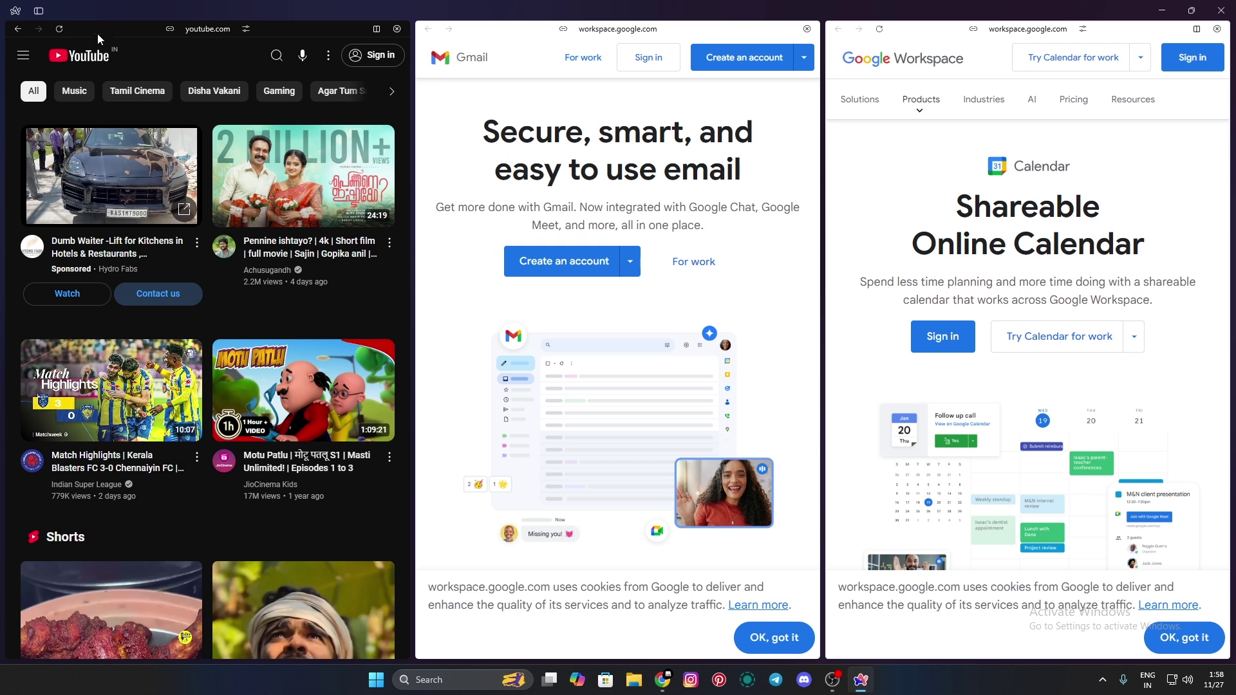
- In Google Chrome, close the YouTube video tab and open a blank new tab before returning to Arc
left_click(662, 679)
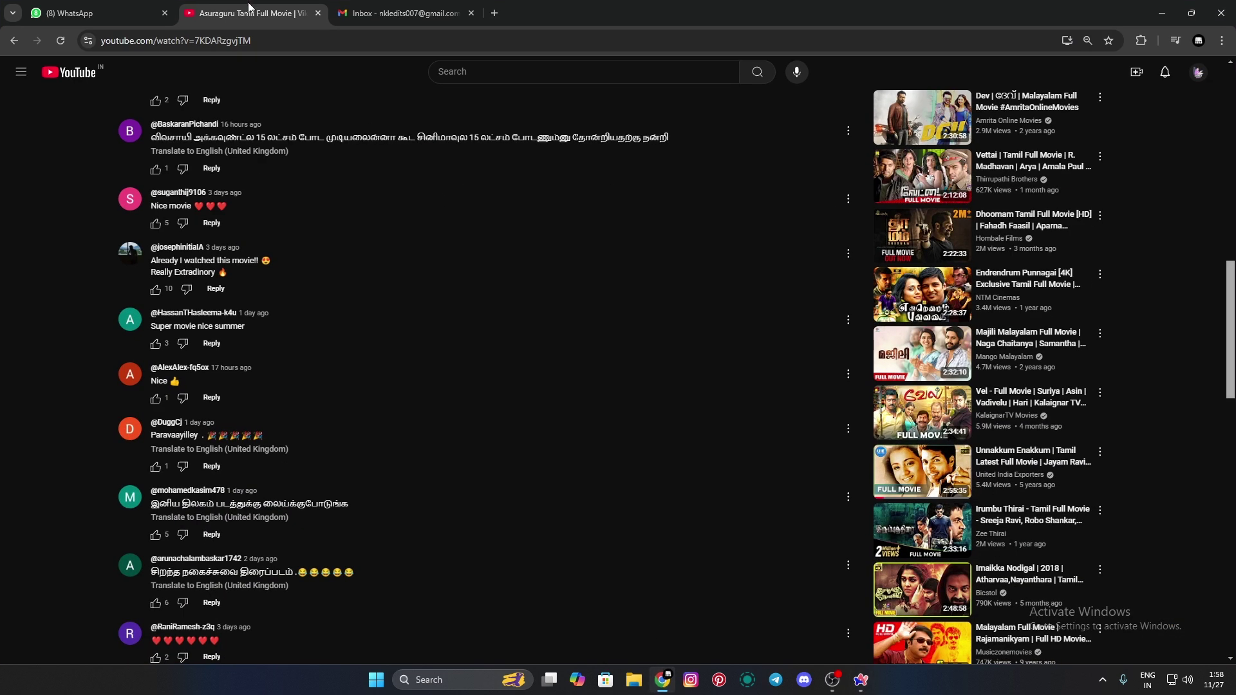
left_click(318, 14)
left_click(340, 14)
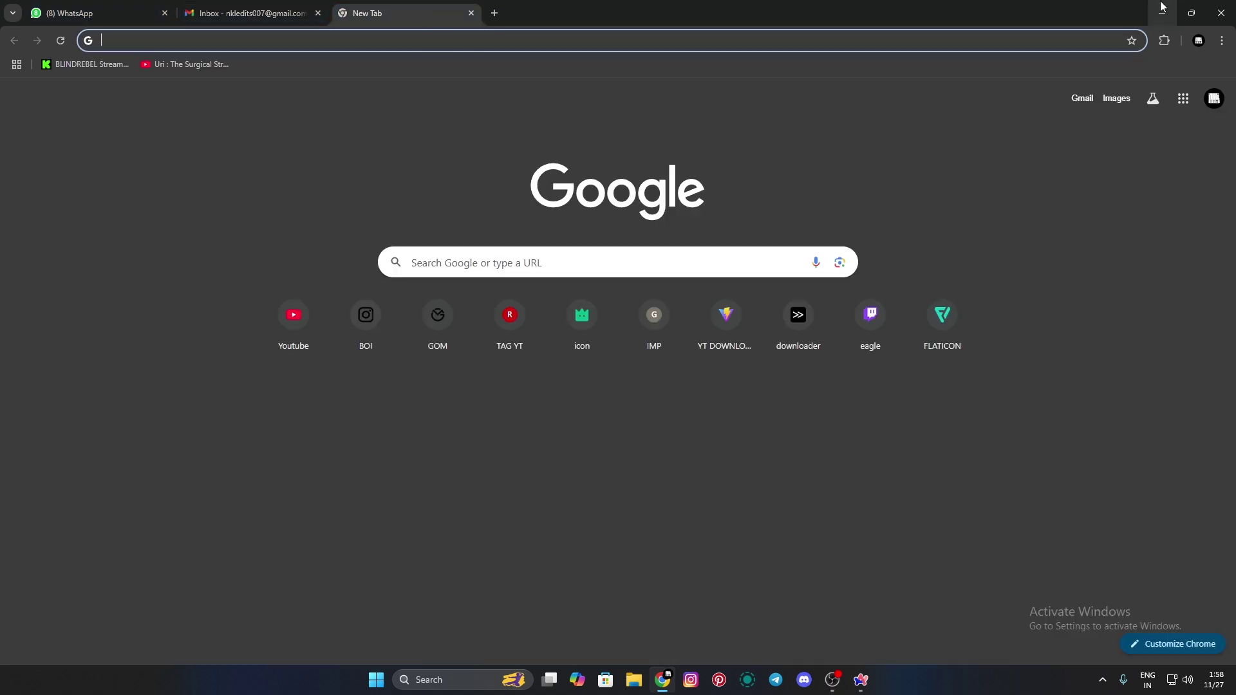
left_click(1163, 6)
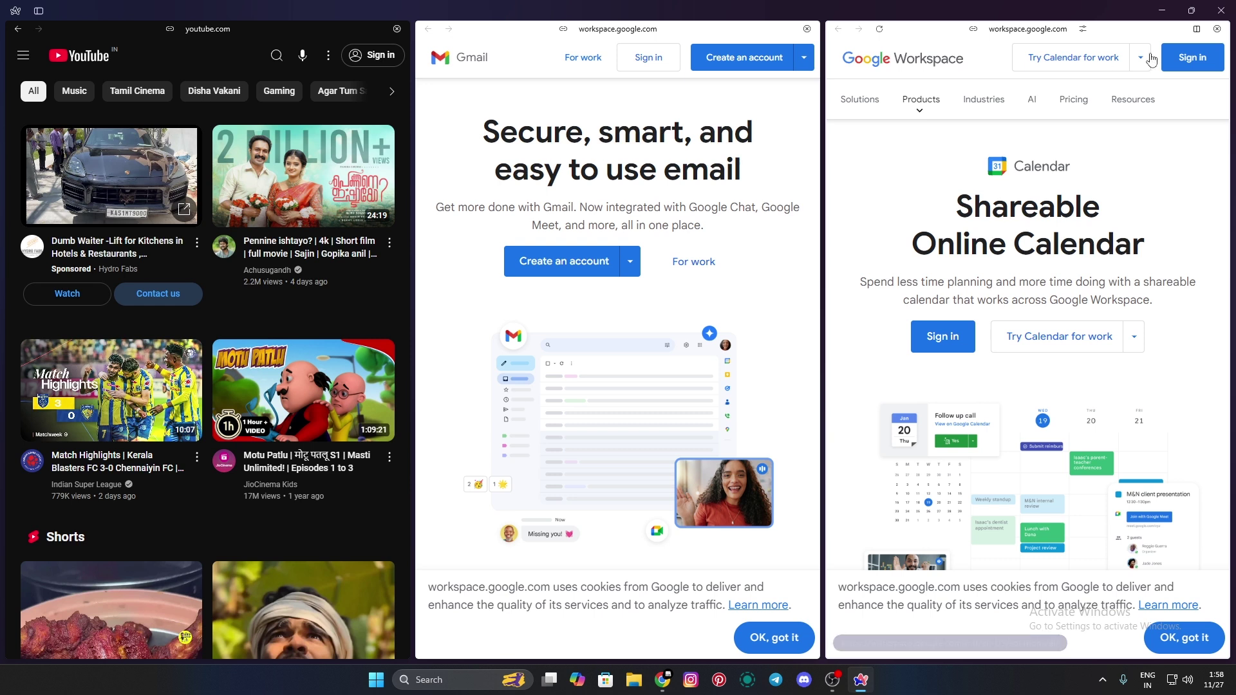
- Close the Google Calendar pane of the split view and bring up the new-tab search prompt briefly
key("ctrl+w")
mouse_move(3, 213)
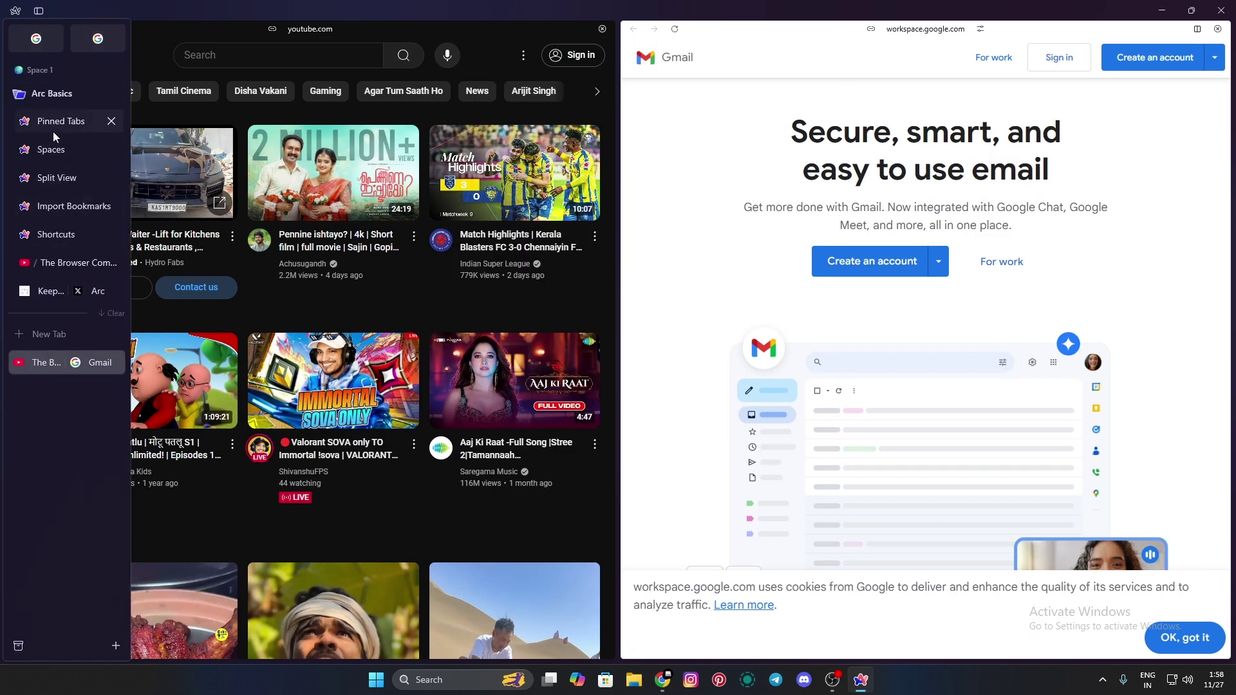
left_click(48, 339)
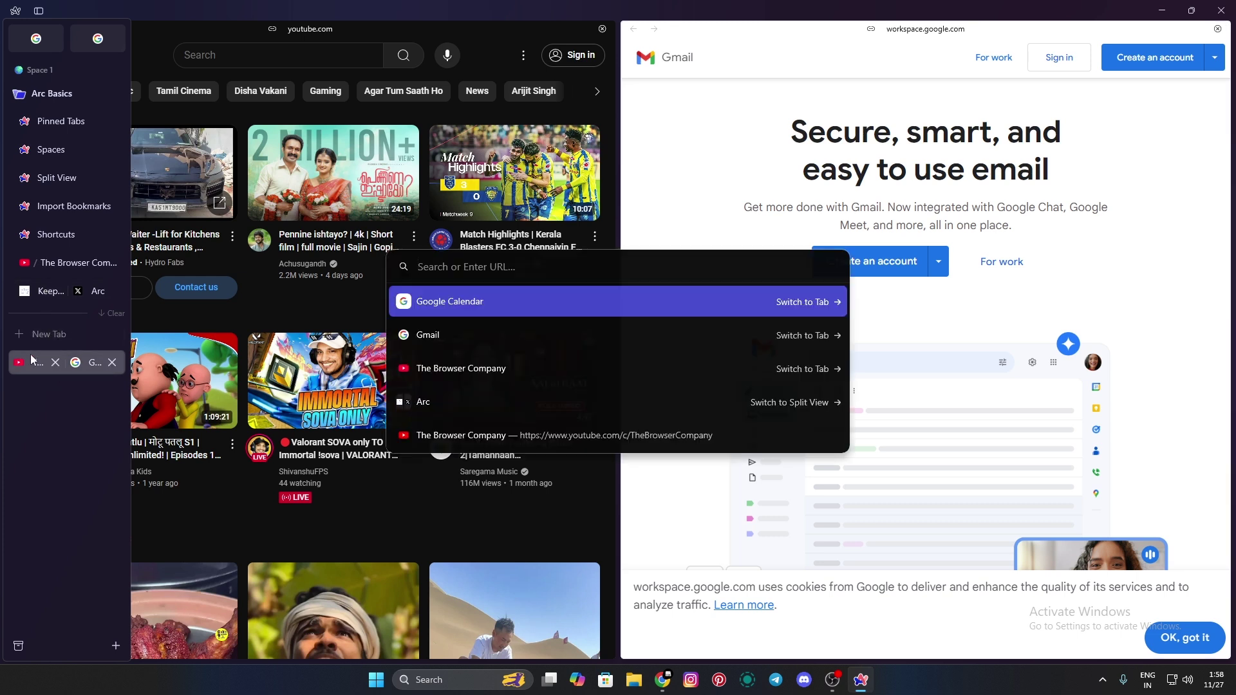
key("Escape")
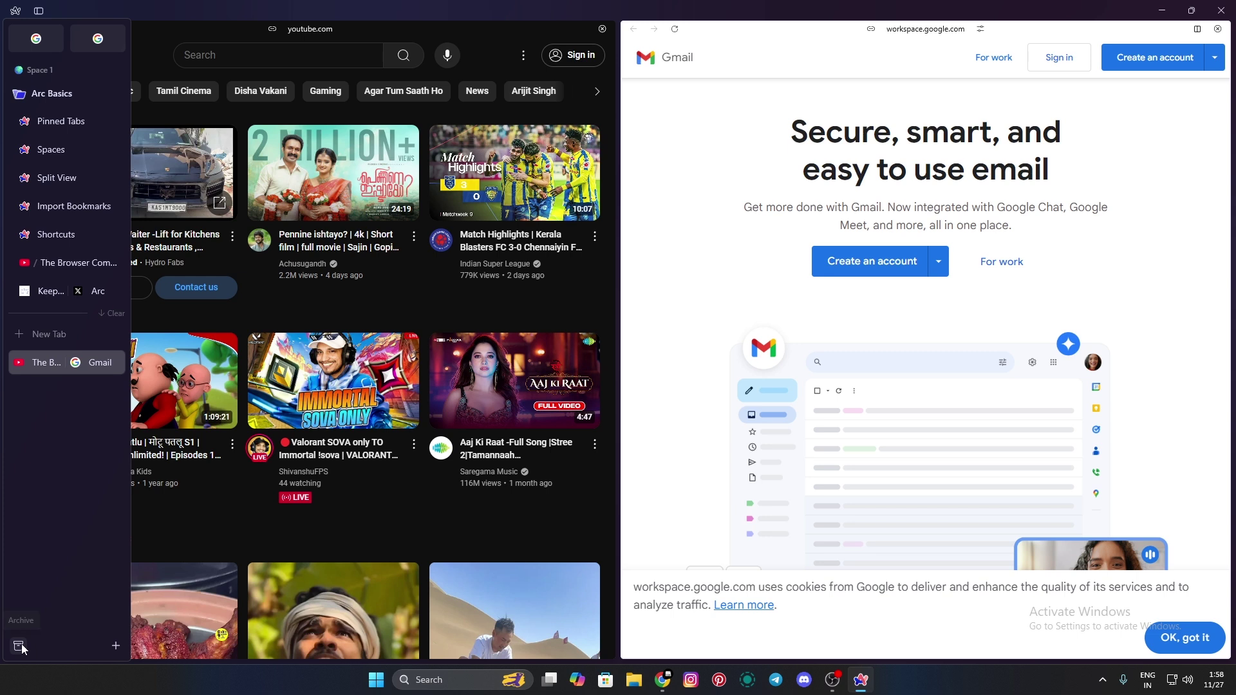
- Add a new folder with its default name to the sidebar and keep the sidebar permanently shown
left_click(116, 646)
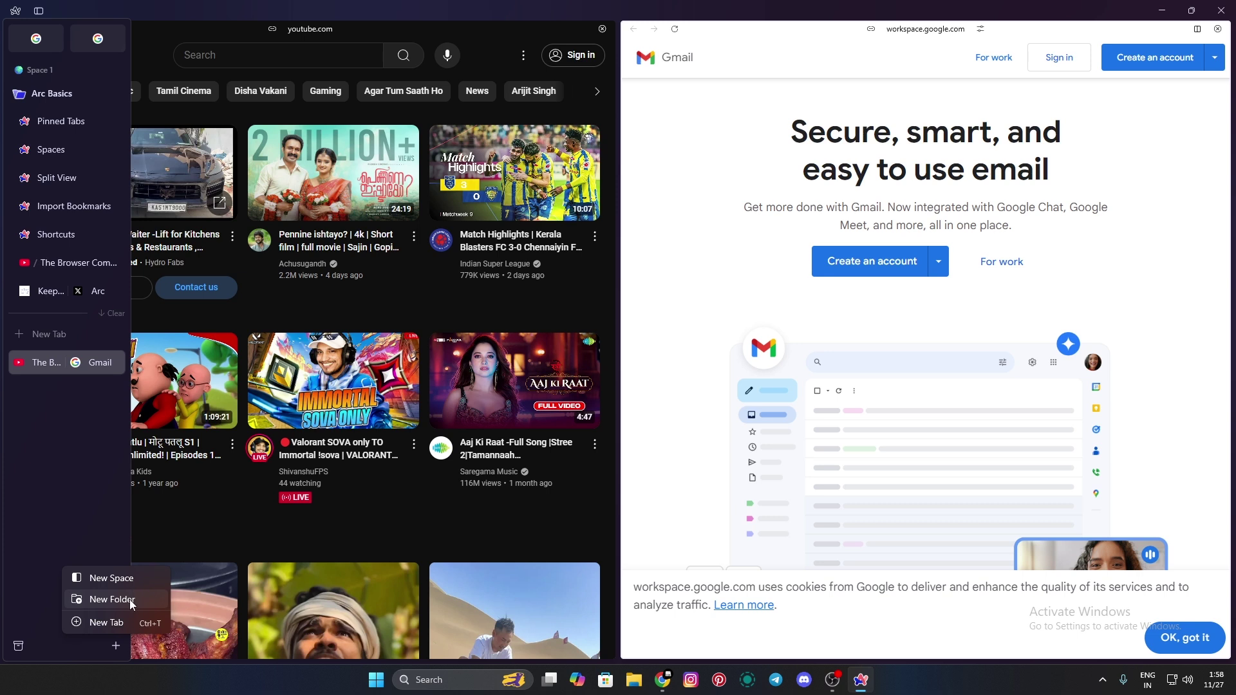
left_click(131, 602)
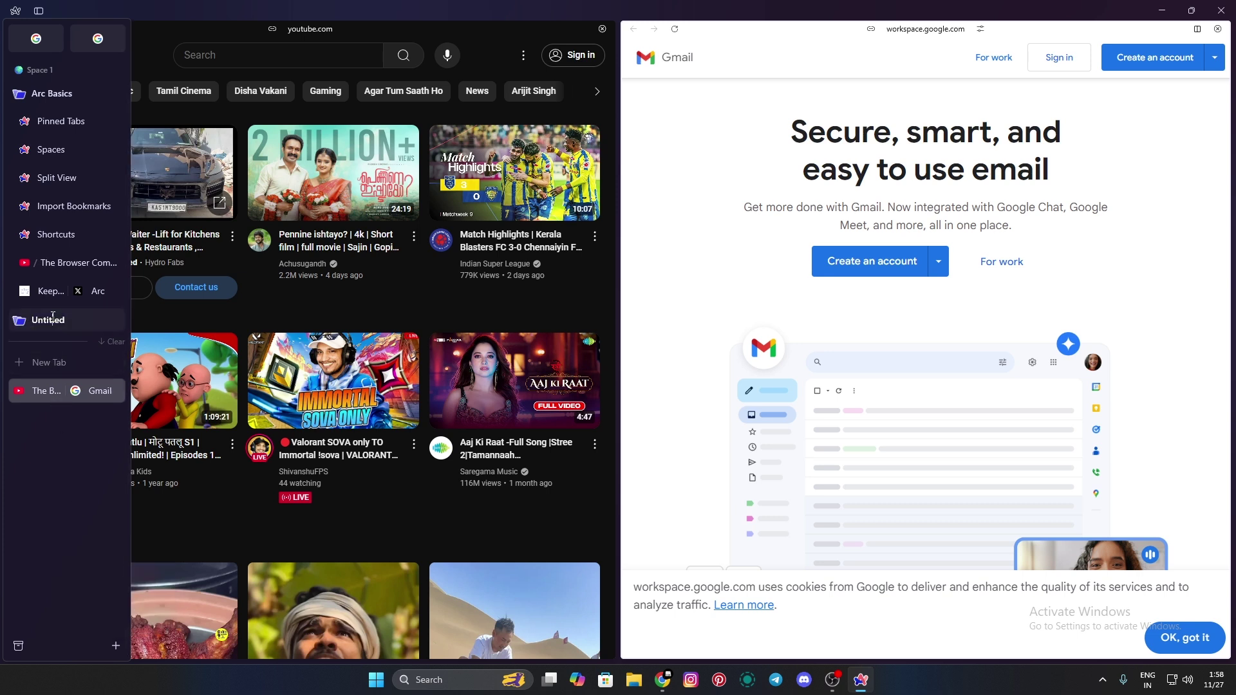
left_click(25, 479)
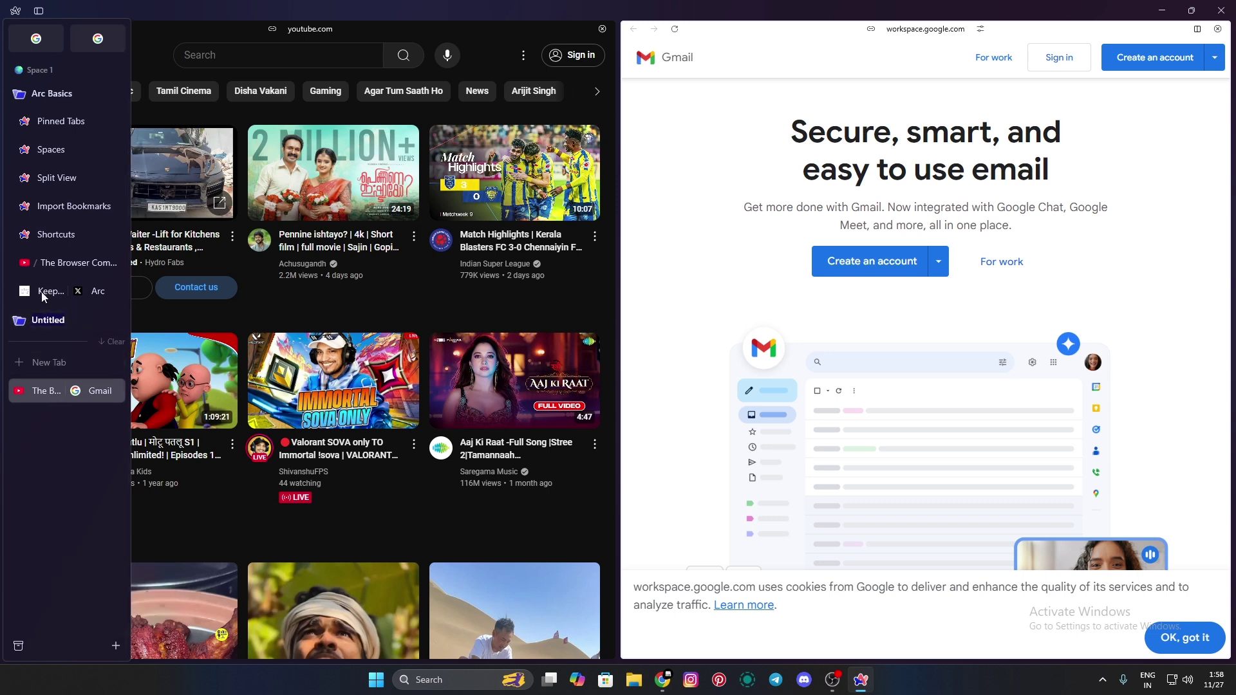
left_click(39, 11)
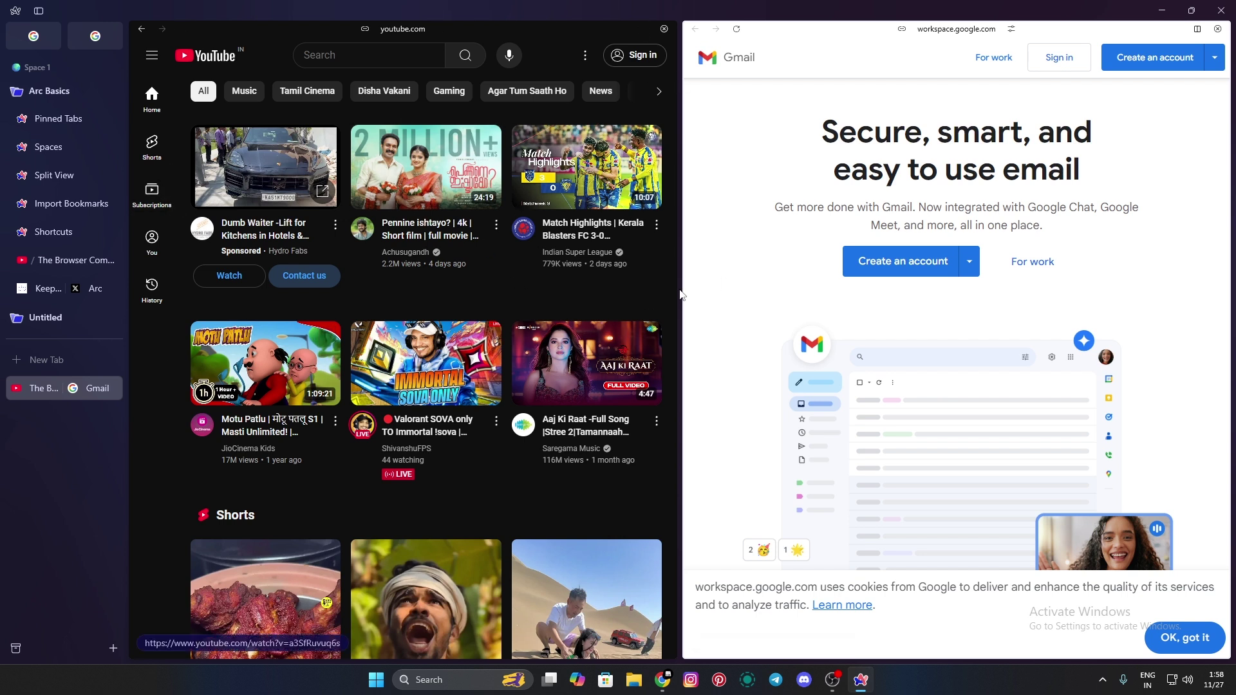
- Close the YouTube pane and add a bottom split below Gmail that shows Gmail again
left_click(664, 29)
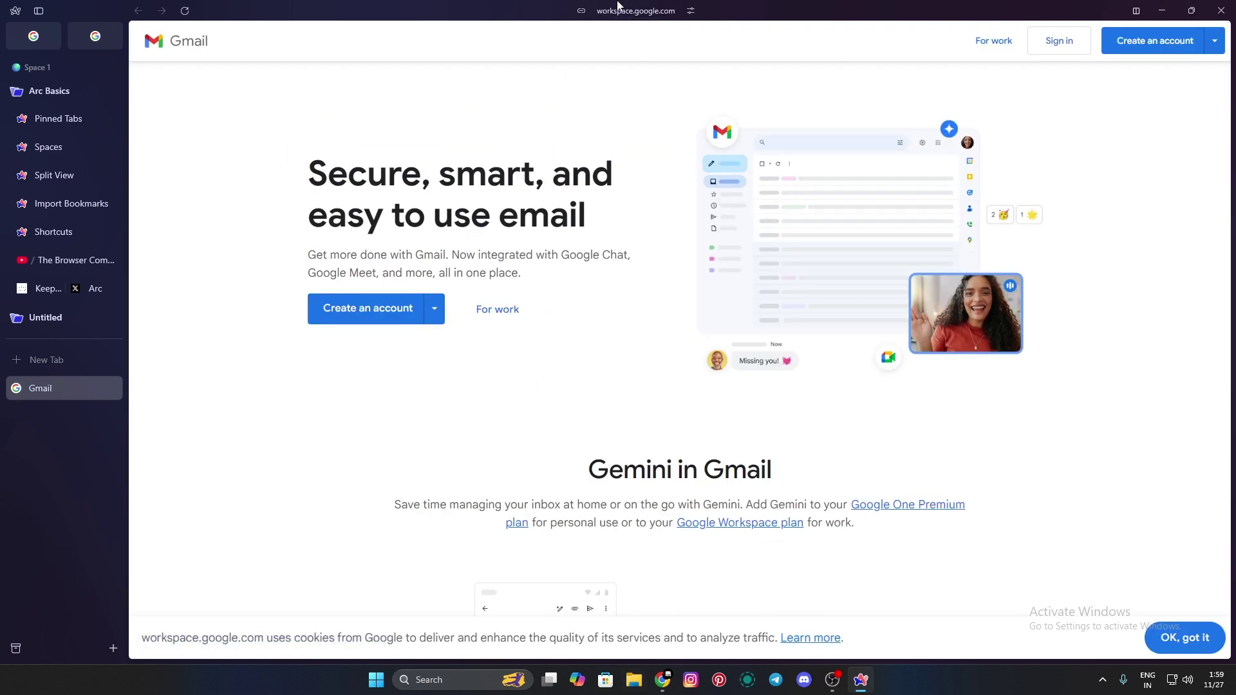
left_click(1135, 10)
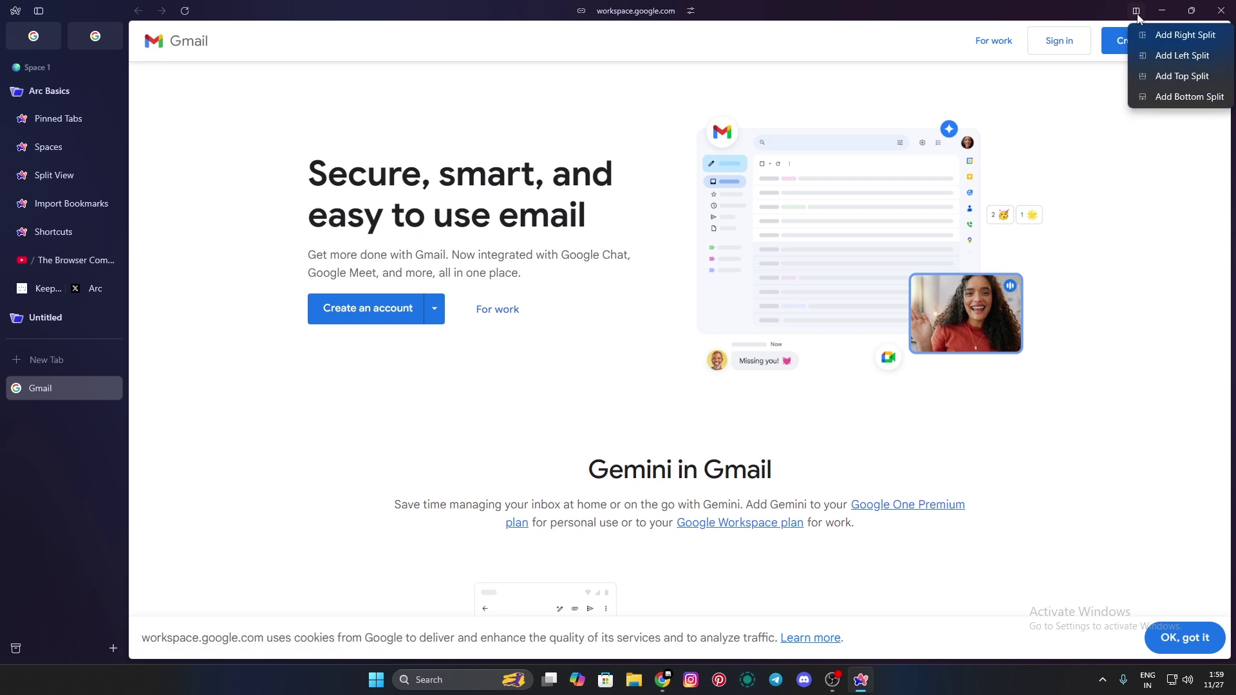
left_click(1162, 97)
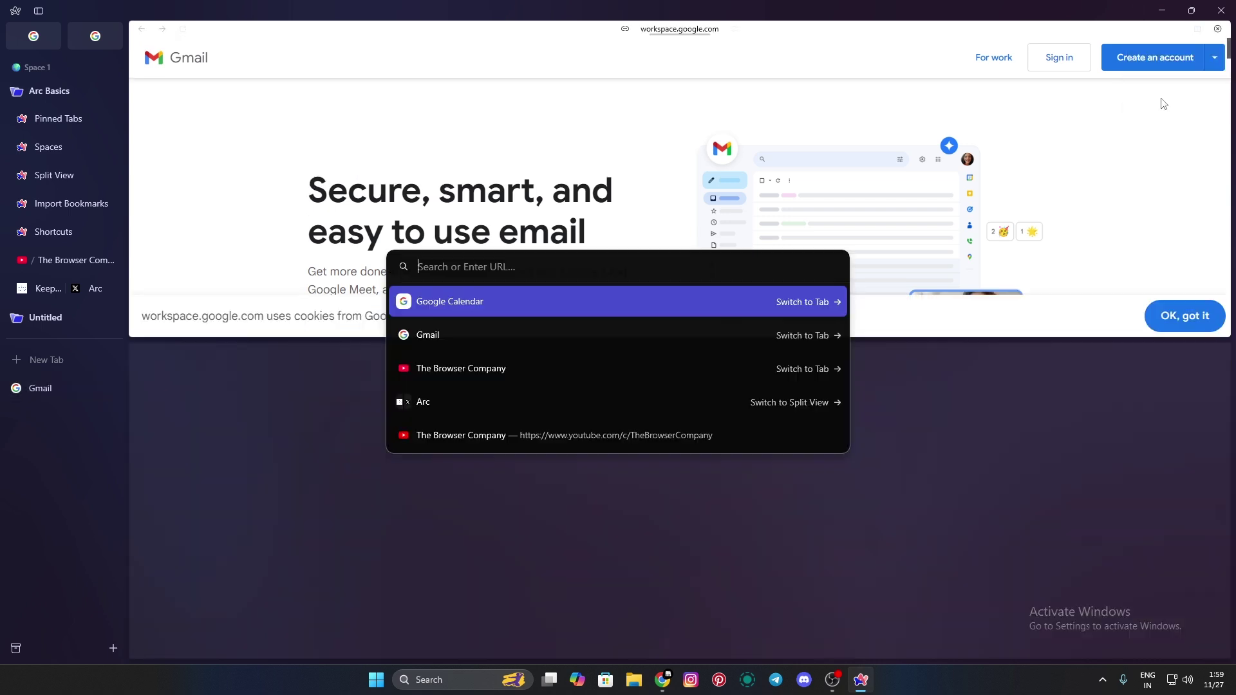
left_click(528, 335)
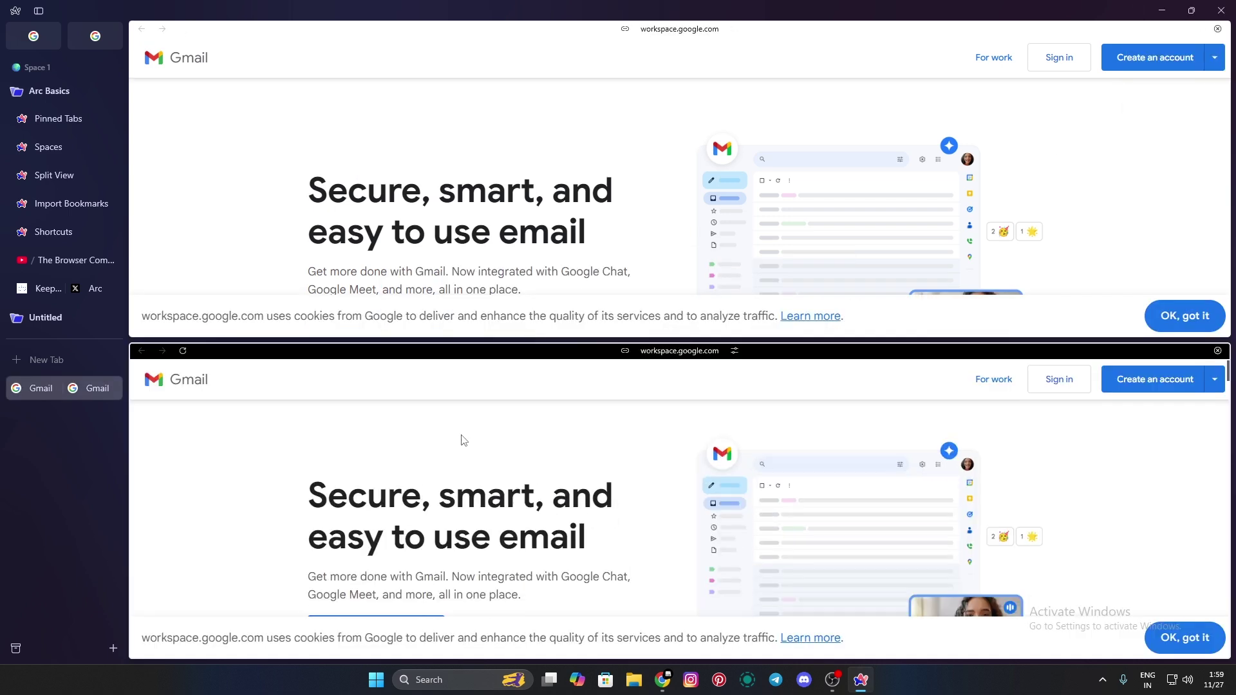
- Look through both Gmail pages in the stacked split view, viewing each pane independently
scroll(482, 194, "down", 5)
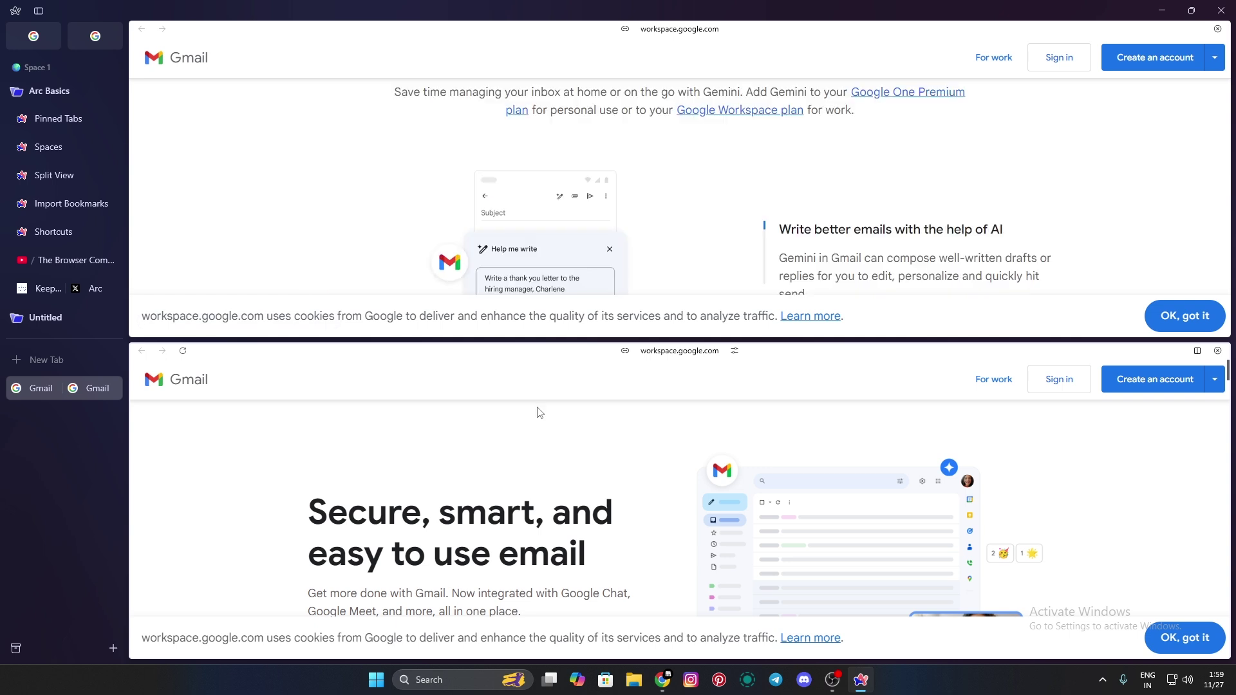
scroll(505, 127, "down", 3)
scroll(495, 135, "up", 3)
scroll(654, 166, "down", 2)
scroll(654, 166, "up", 5)
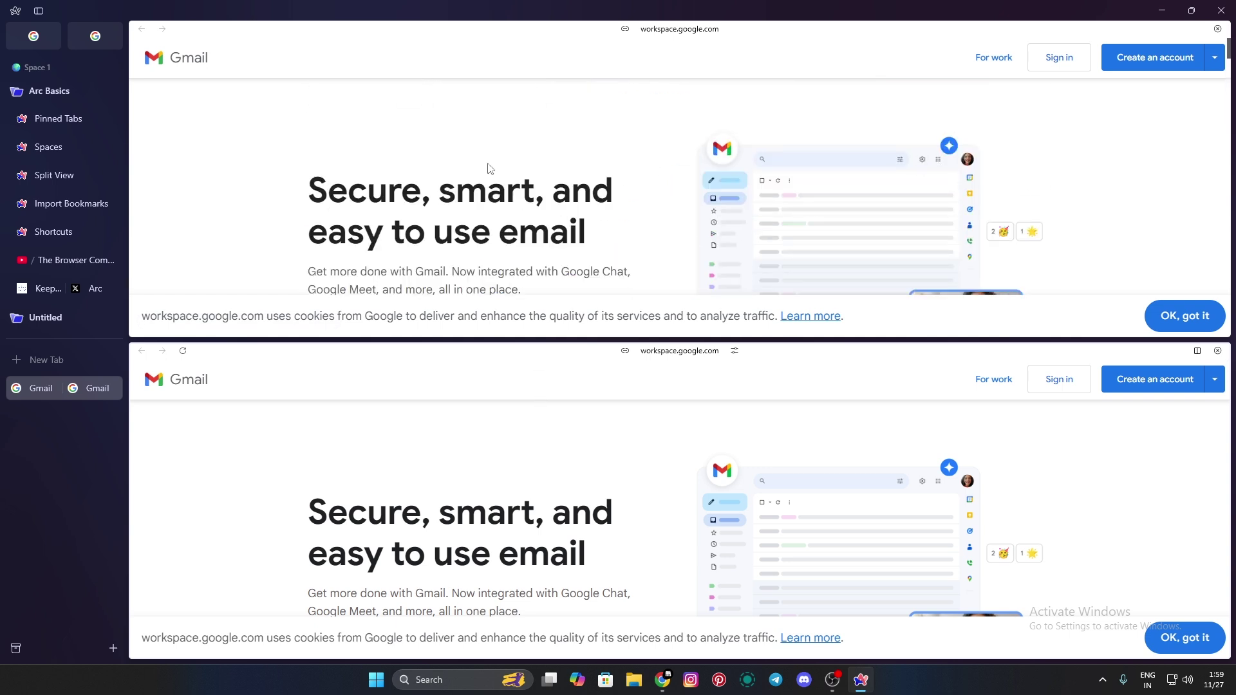
scroll(333, 268, "down", 4)
scroll(622, 386, "down", 3)
scroll(622, 390, "up", 3)
scroll(622, 280, "up", 4)
scroll(440, 209, "down", 4)
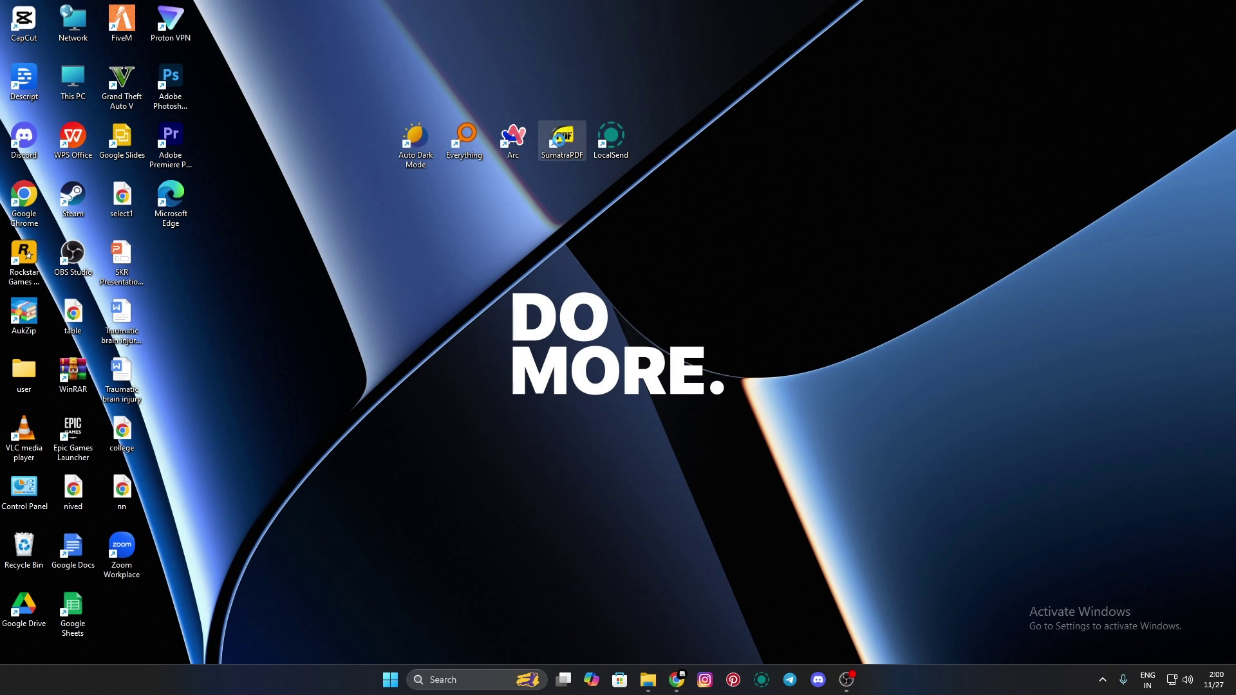
- Launch SumatraPDF from the desktop and maximize its window
double_click(561, 139)
left_click(862, 10)
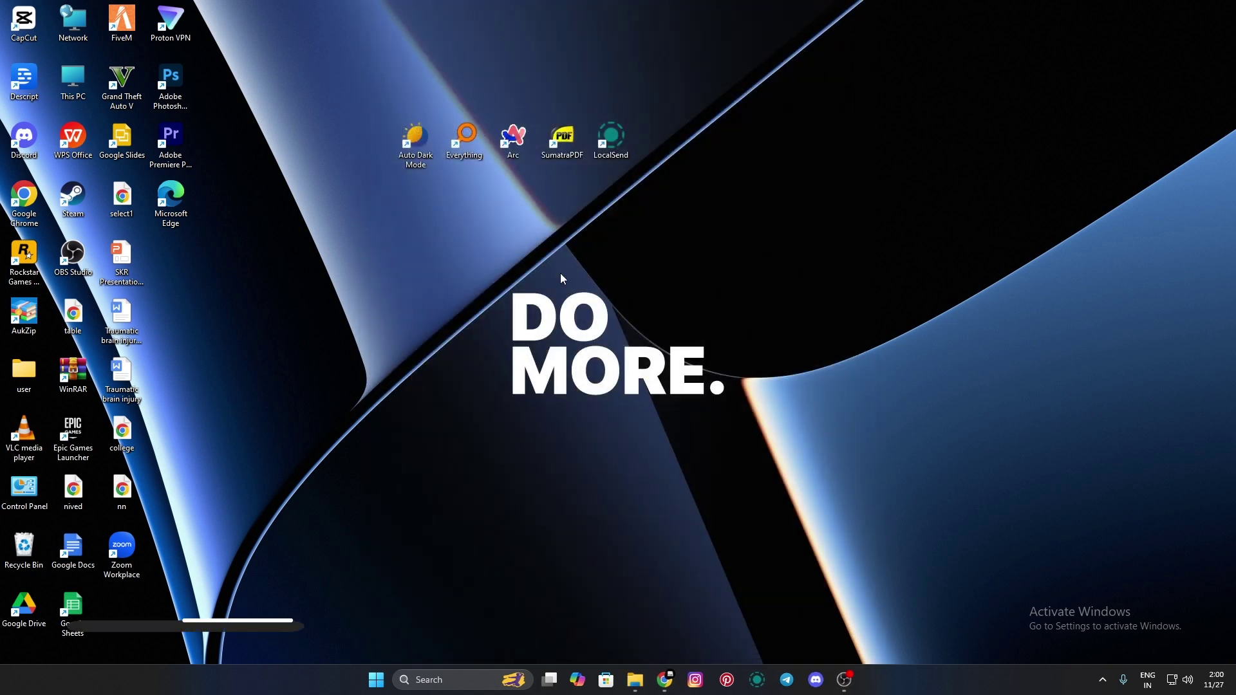
double_click(565, 139)
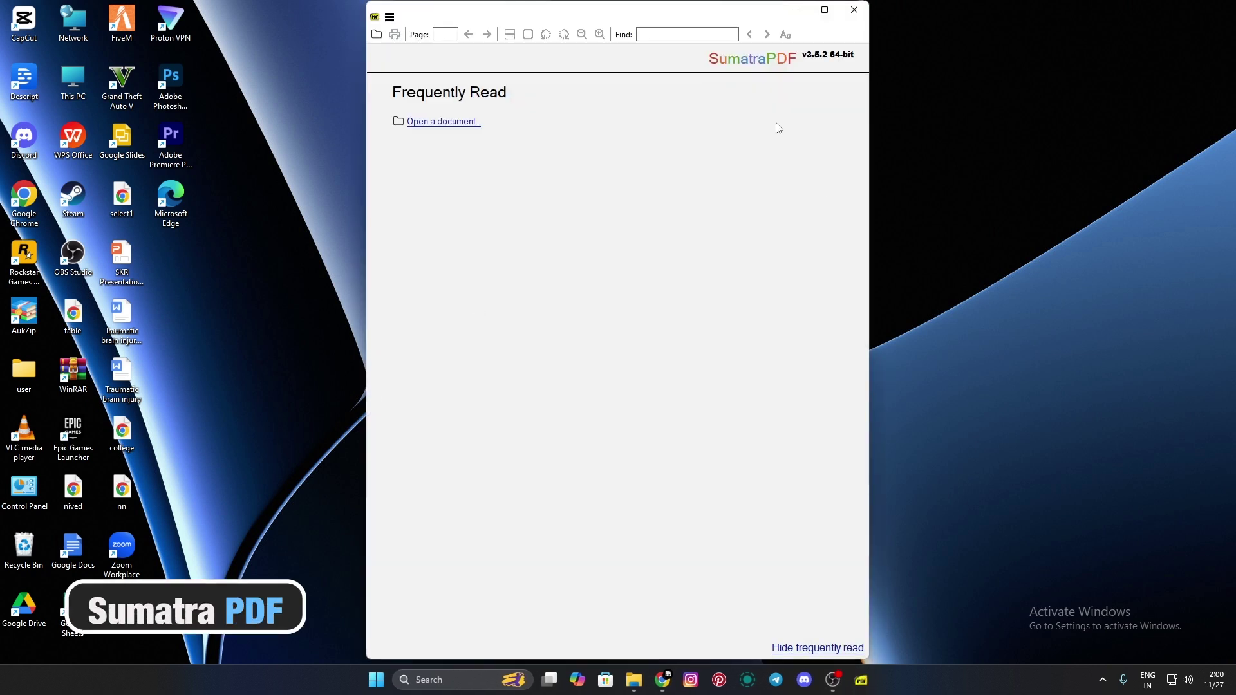
key("super+Up")
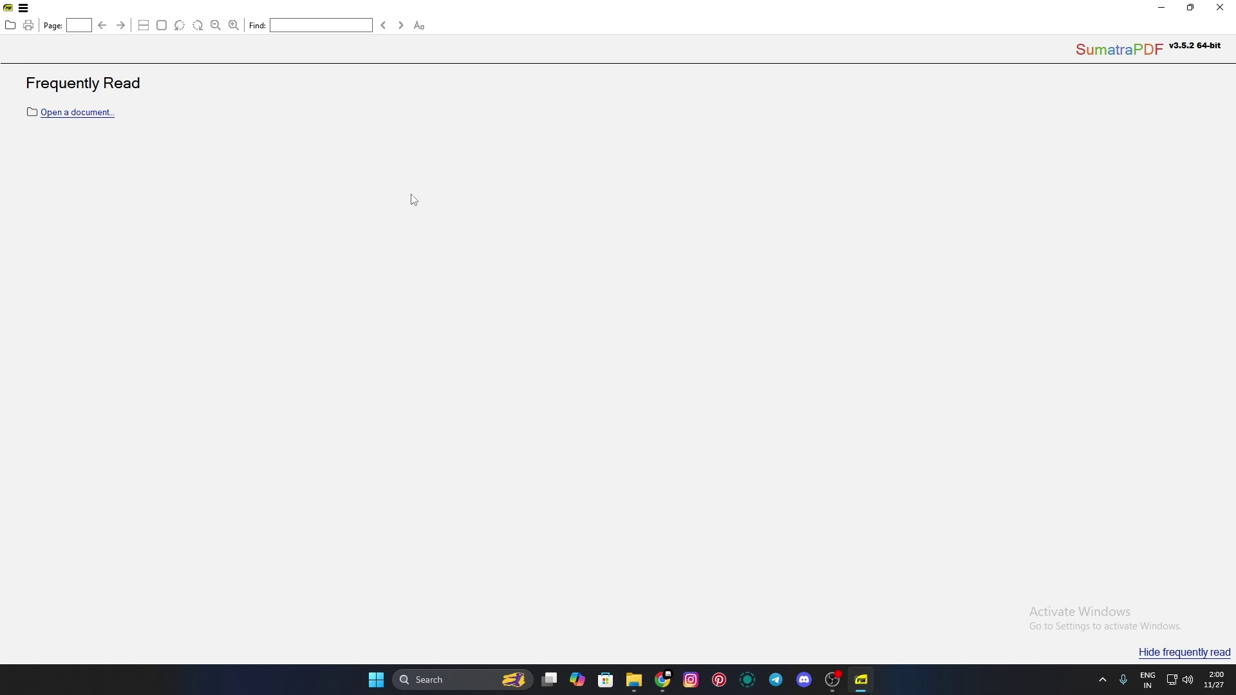
- Switch to File Explorer and search the Downloads folder for "PDF"
left_click(1150, 8)
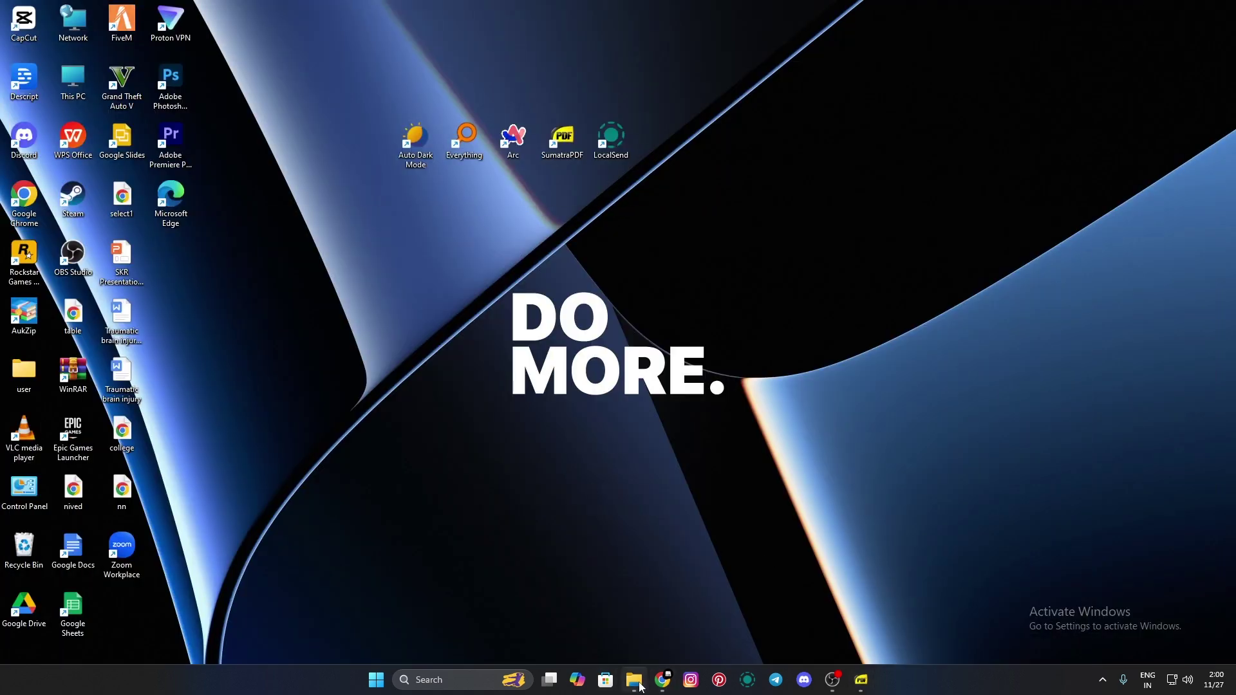
left_click(634, 679)
left_click(63, 217)
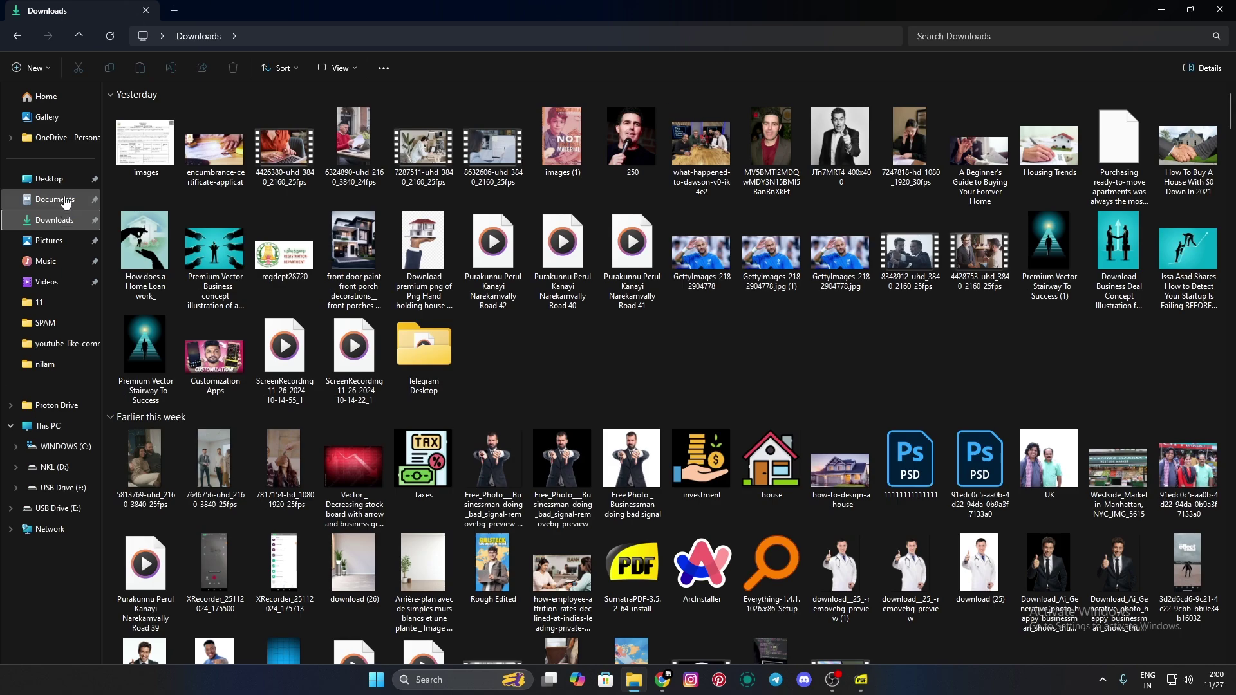
left_click(960, 34)
type("PDF")
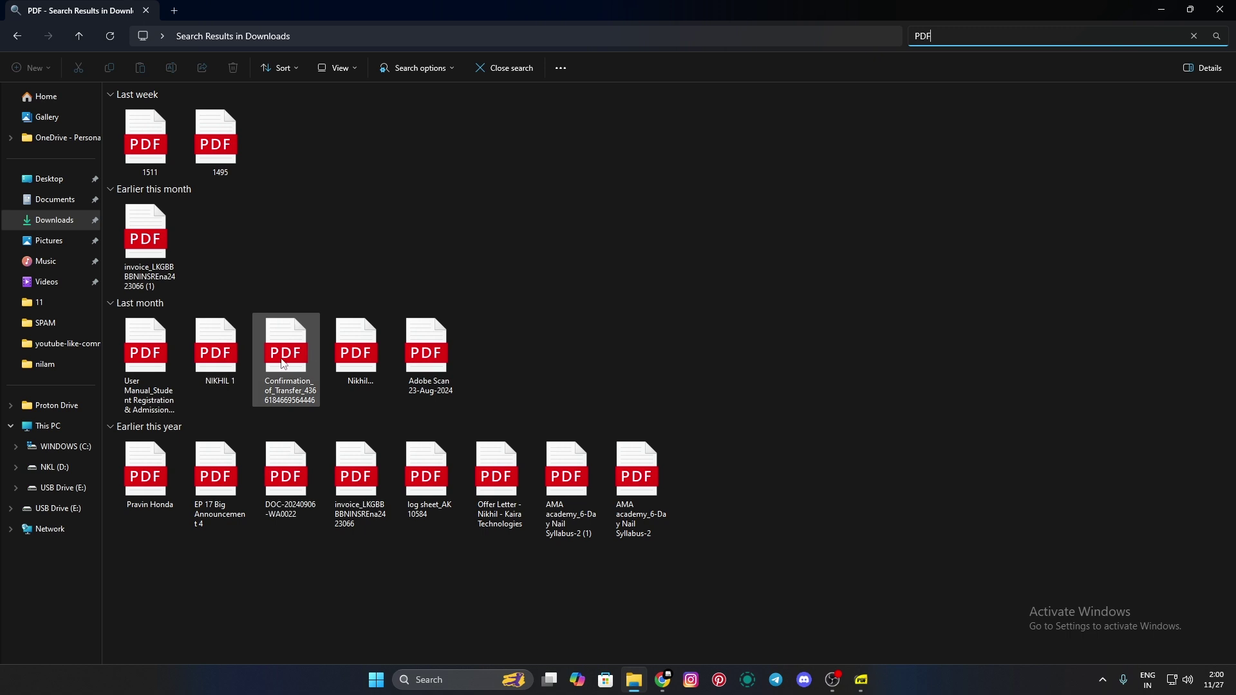
- Open the "Adobe Scan 23-Aug-2024" file with SumatraPDF just once, reviewing the other available apps
double_click(456, 345)
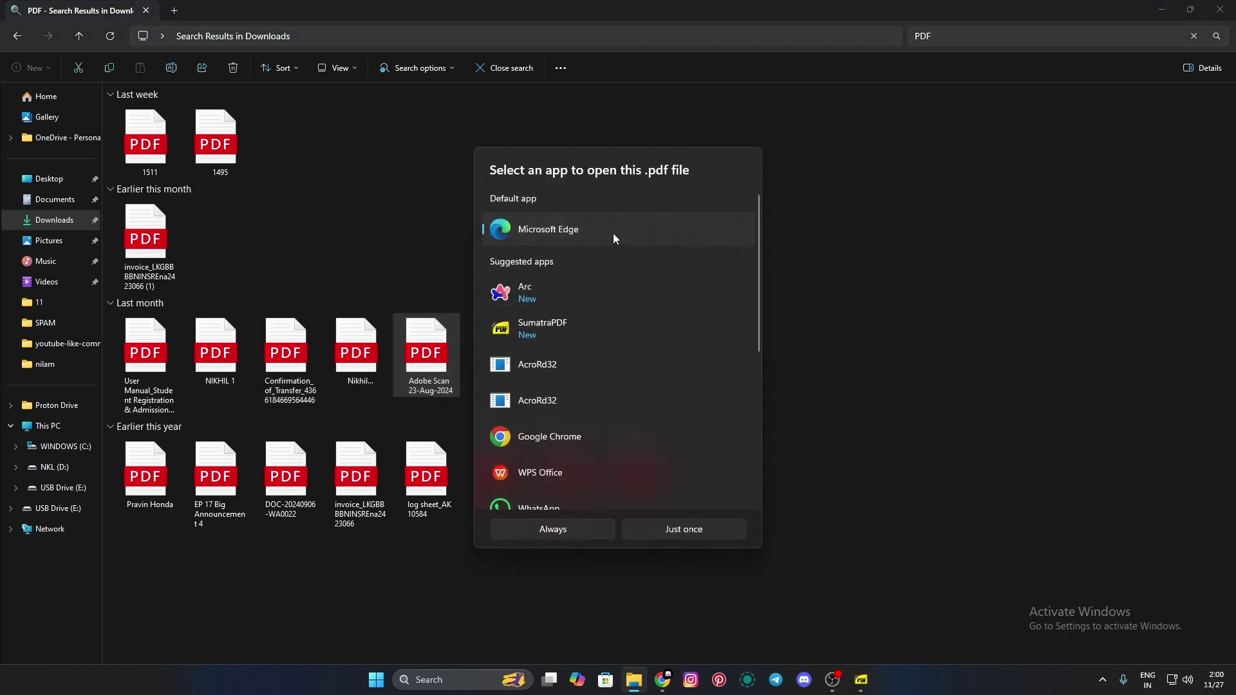
scroll(577, 372, "down", 2)
scroll(597, 374, "down", 2)
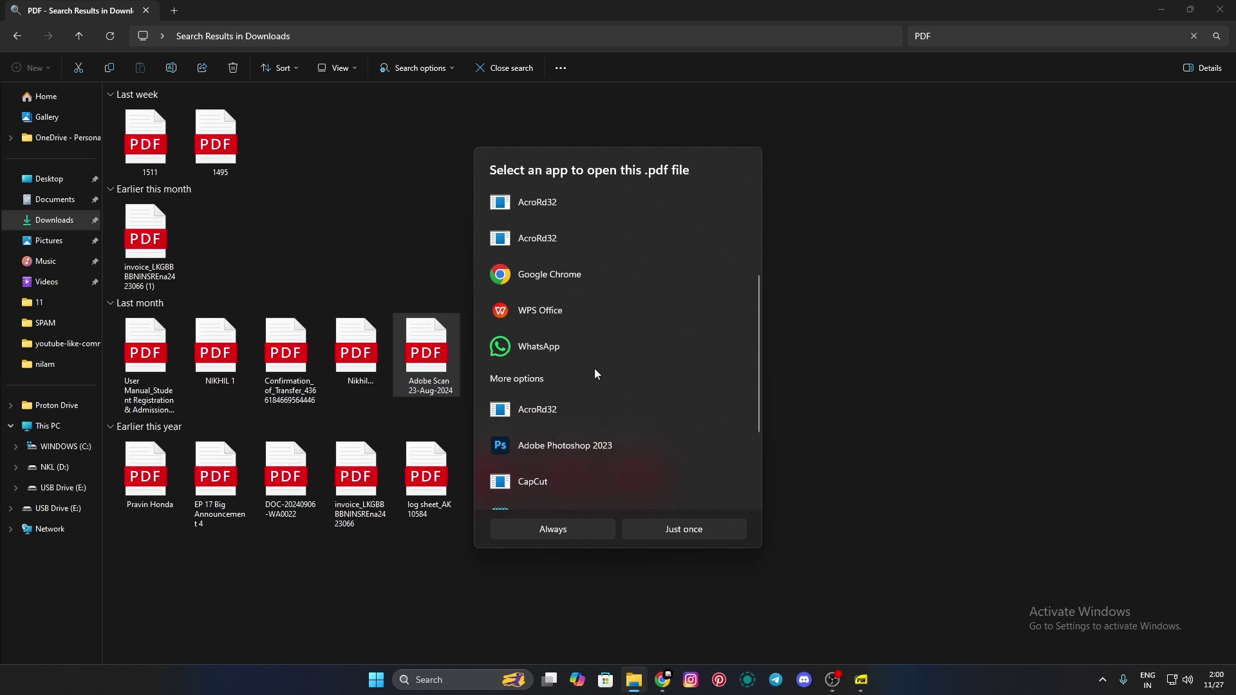
scroll(593, 368, "up", 4)
scroll(611, 396, "down", 5)
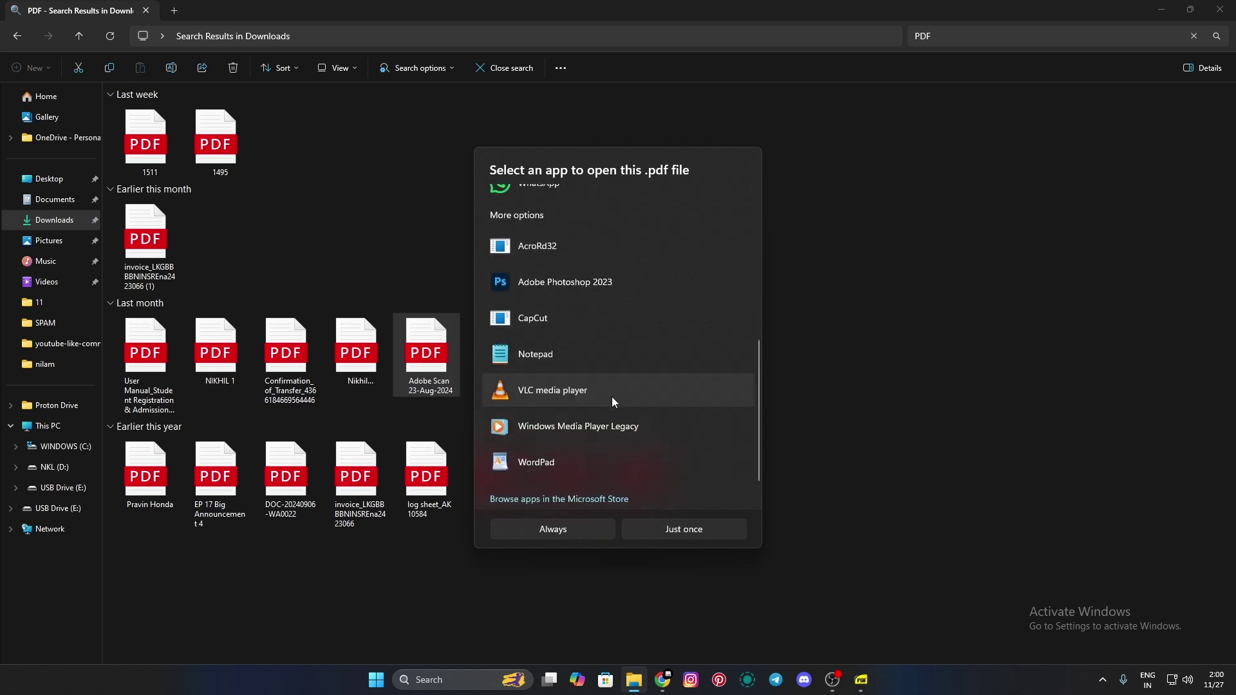
scroll(612, 399, "up", 5)
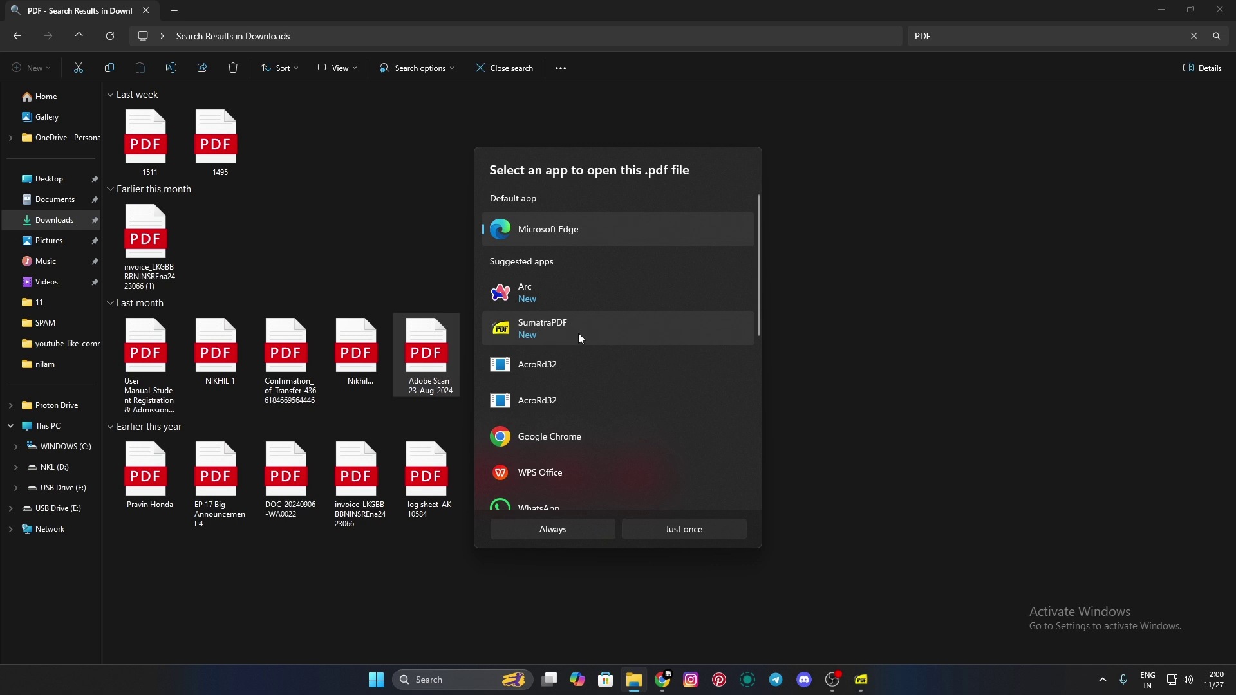
left_click(554, 331)
left_click(713, 528)
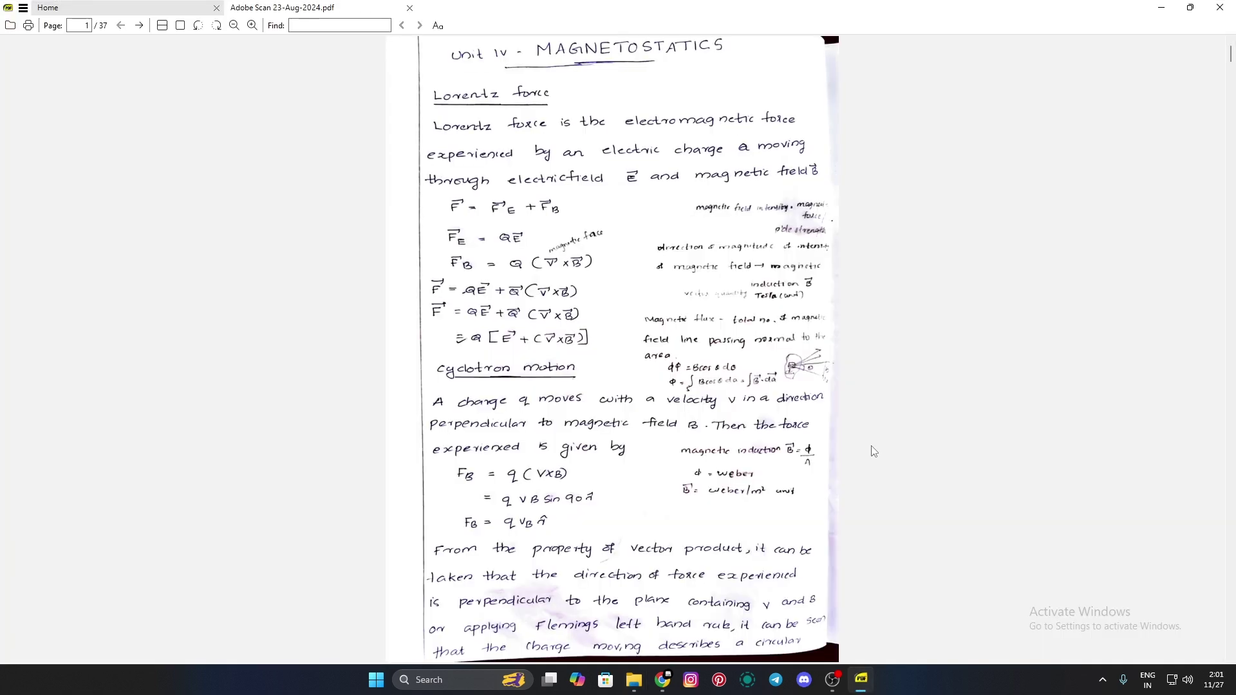
- Browse the scanned PDF's opening pages, page forward through the document and step back to page 5
scroll(615, 203, "down", 2)
scroll(615, 204, "down", 5)
scroll(615, 203, "up", 8)
left_click(139, 25)
left_click(139, 25)
left_click(139, 26)
left_click(139, 25)
left_click(139, 25)
left_click(139, 25)
left_click(139, 25)
left_click(139, 25)
left_click(120, 25)
left_click(121, 25)
left_click(120, 25)
left_click(120, 25)
- Preview page 5 in the fit-width view, restore the previous page size and return to page 1
left_click(162, 25)
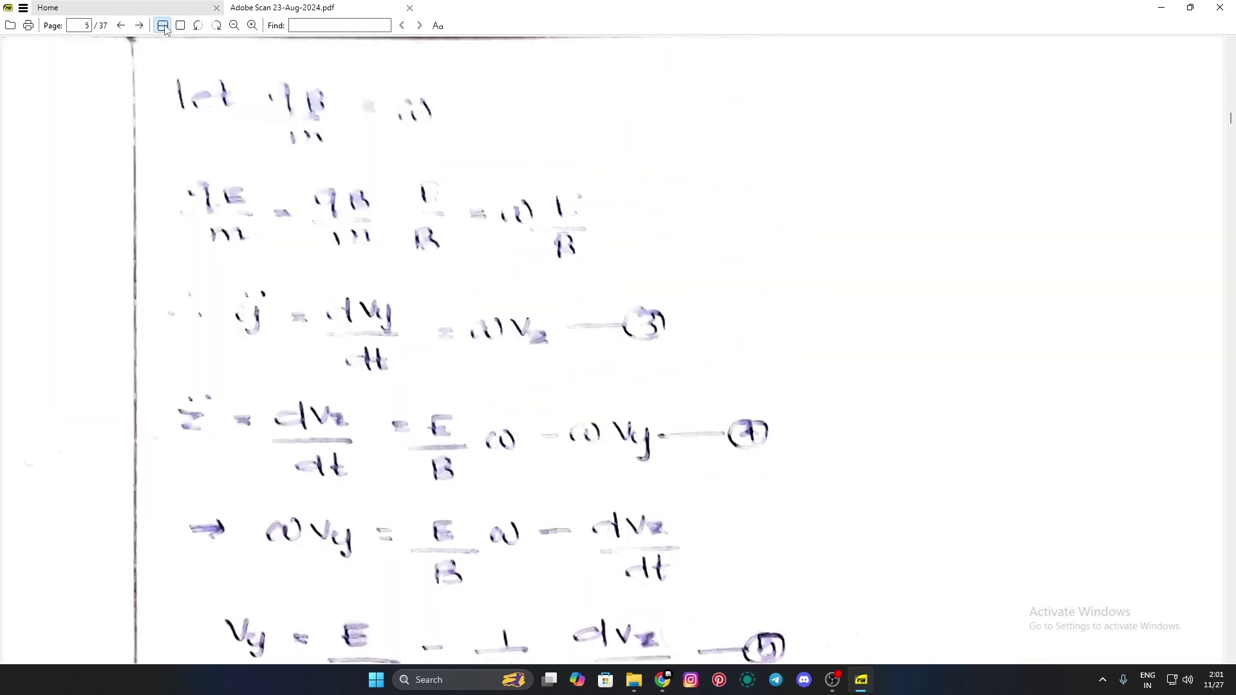
left_click(162, 26)
scroll(504, 277, "up", 6)
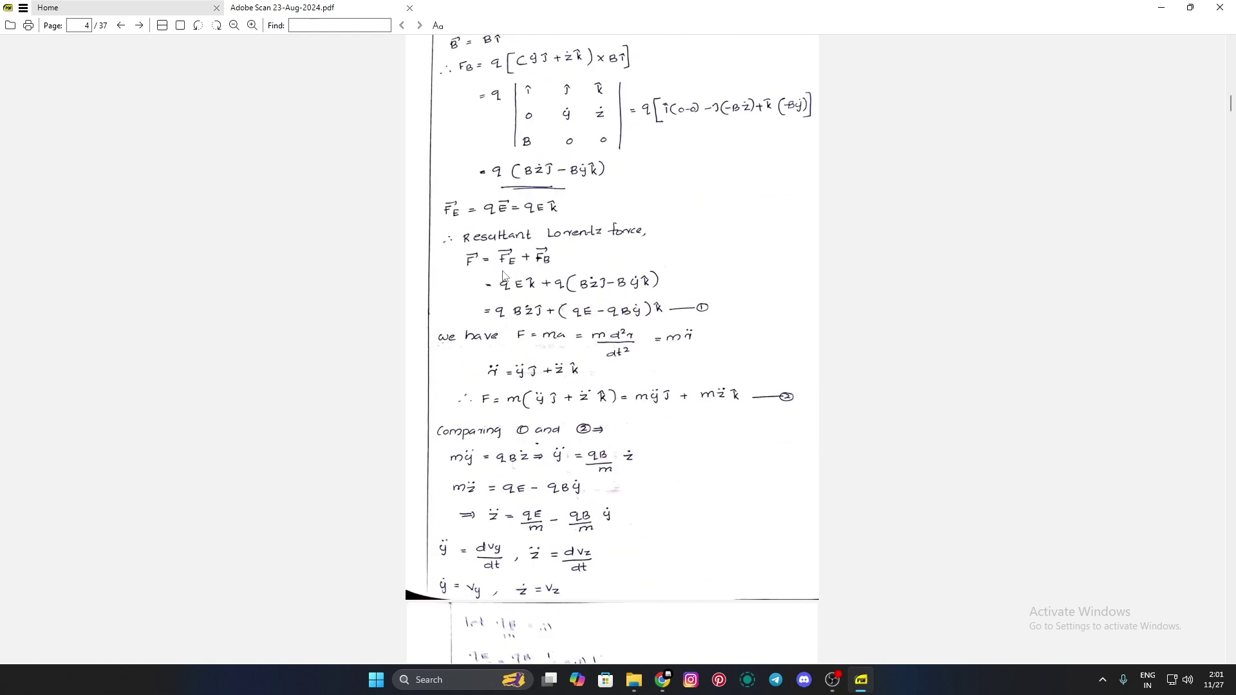
scroll(504, 277, "up", 15)
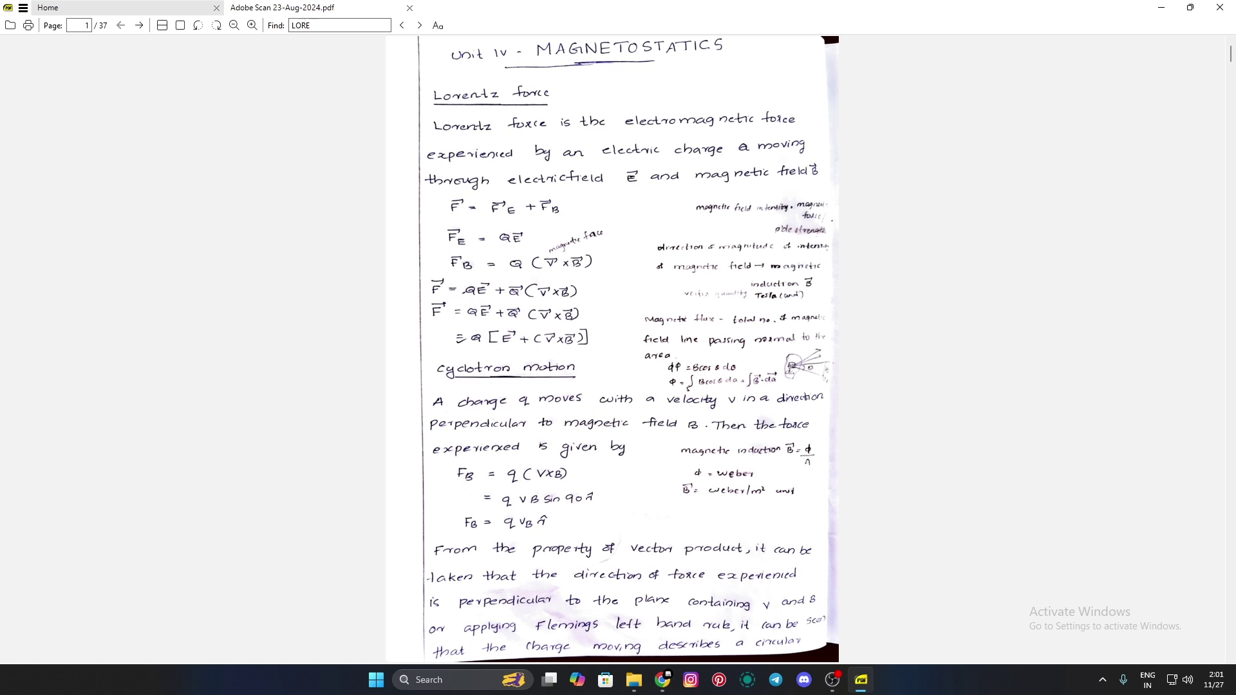
- Search the document for "LORE", clear the search text and move on to page 3
key("Return")
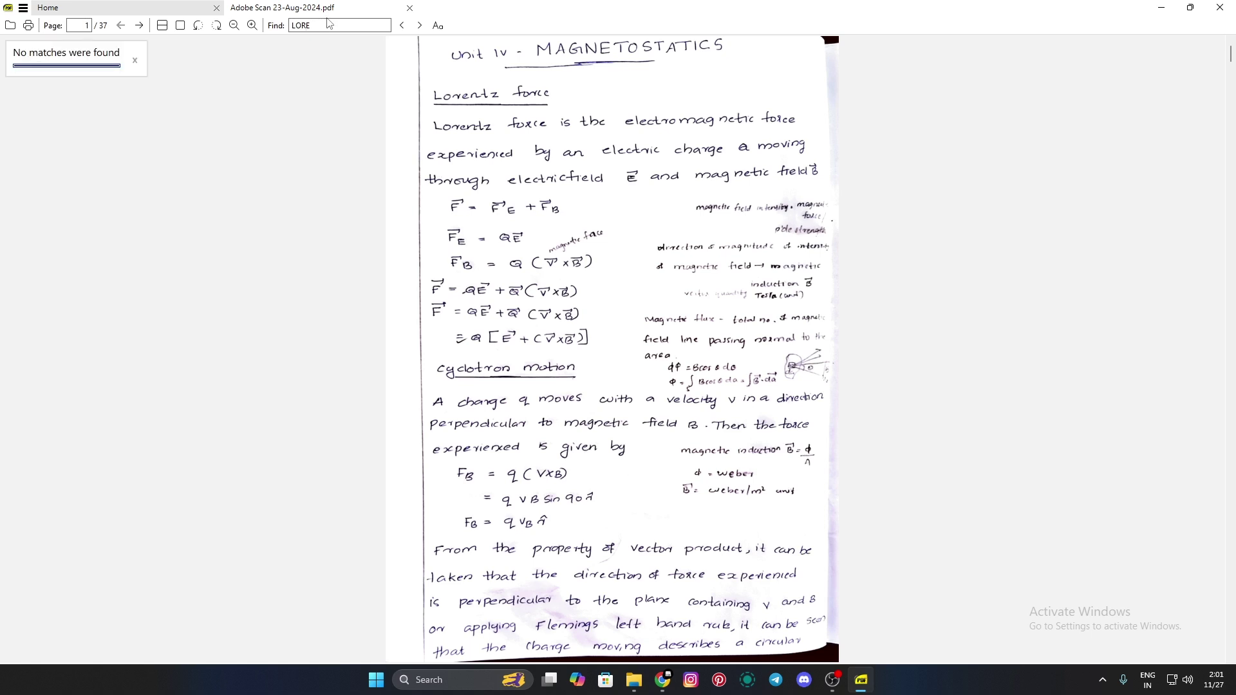
double_click(314, 24)
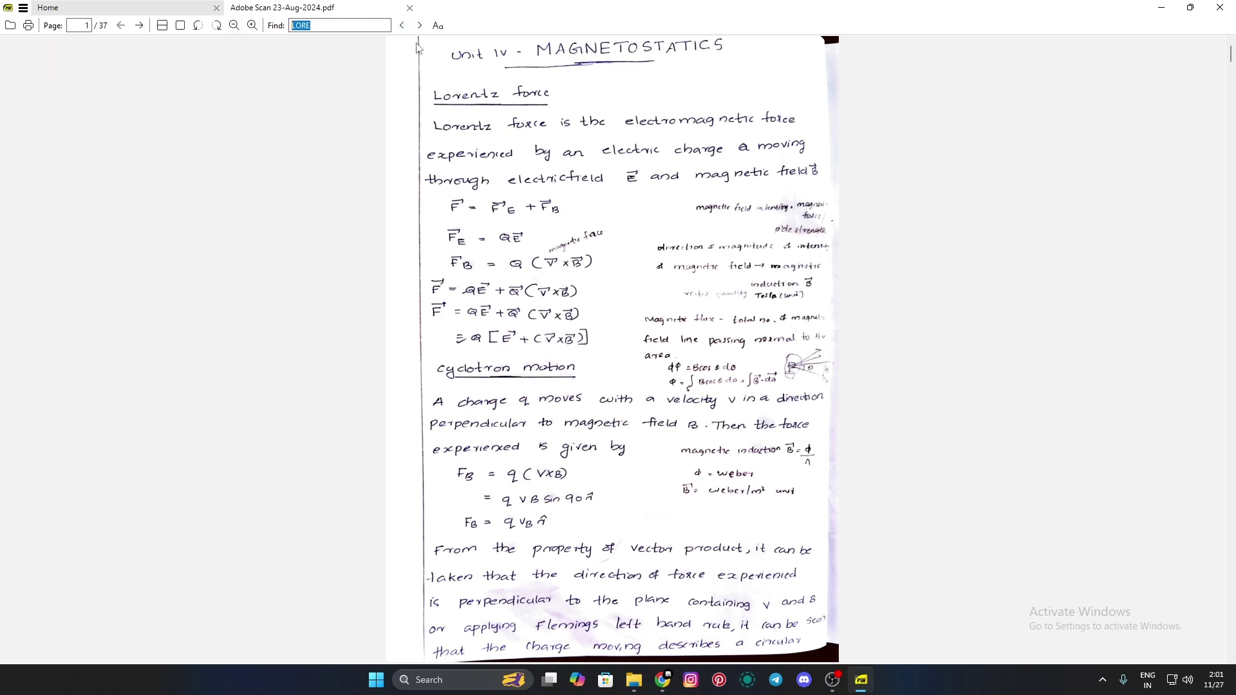
scroll(422, 129, "down", 20)
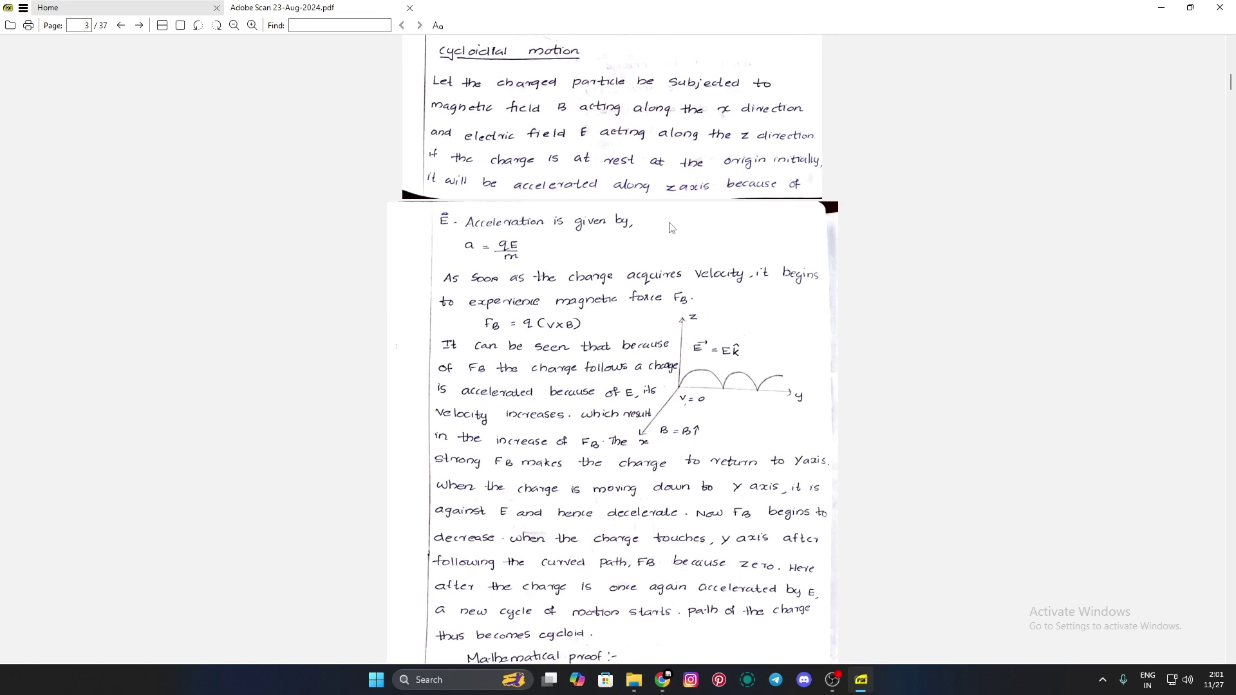
scroll(696, 243, "down", 5)
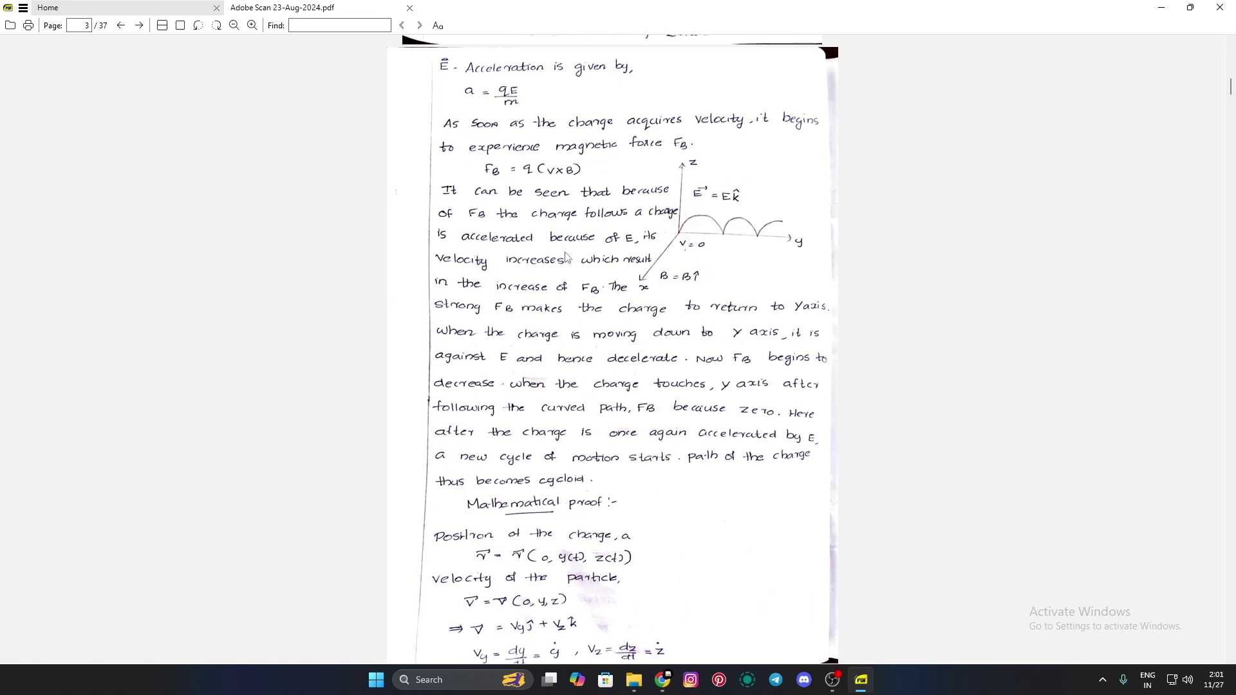
- Switch between the home page and the scanned PDF, and close the "Adobe Scan 23-Aug-2024.pdf" document
right_click(351, 9)
left_click(287, 19)
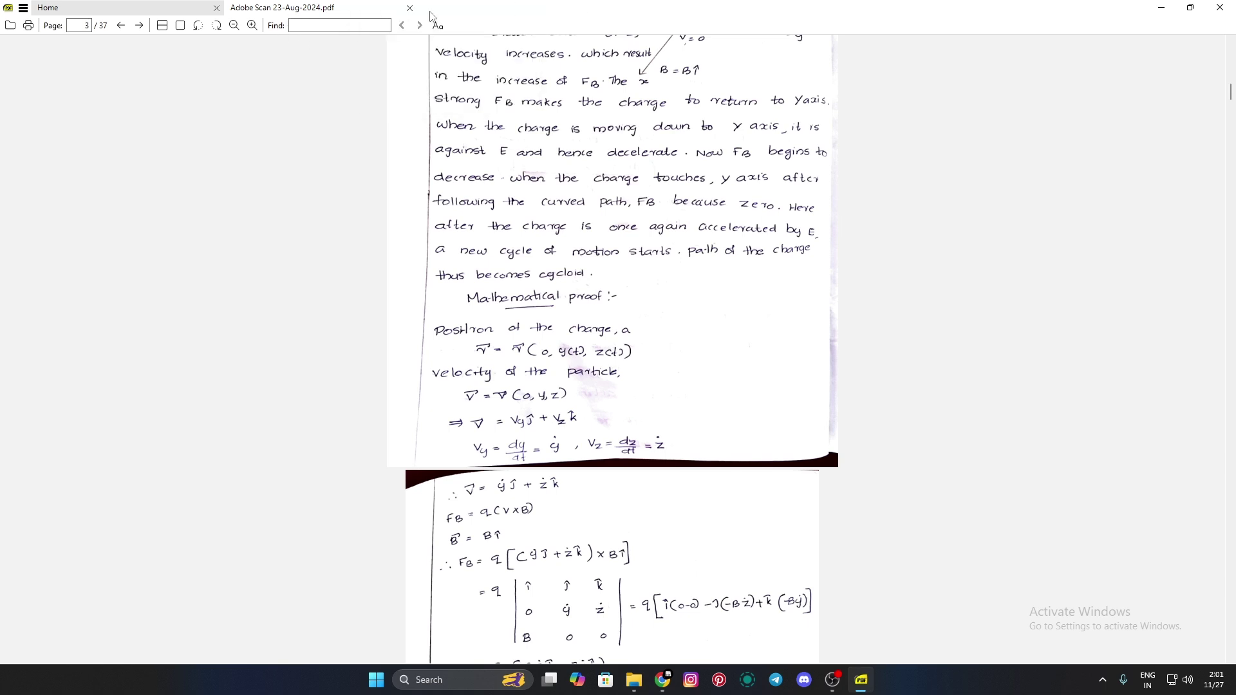
left_click(148, 7)
left_click(370, 9)
left_click(409, 7)
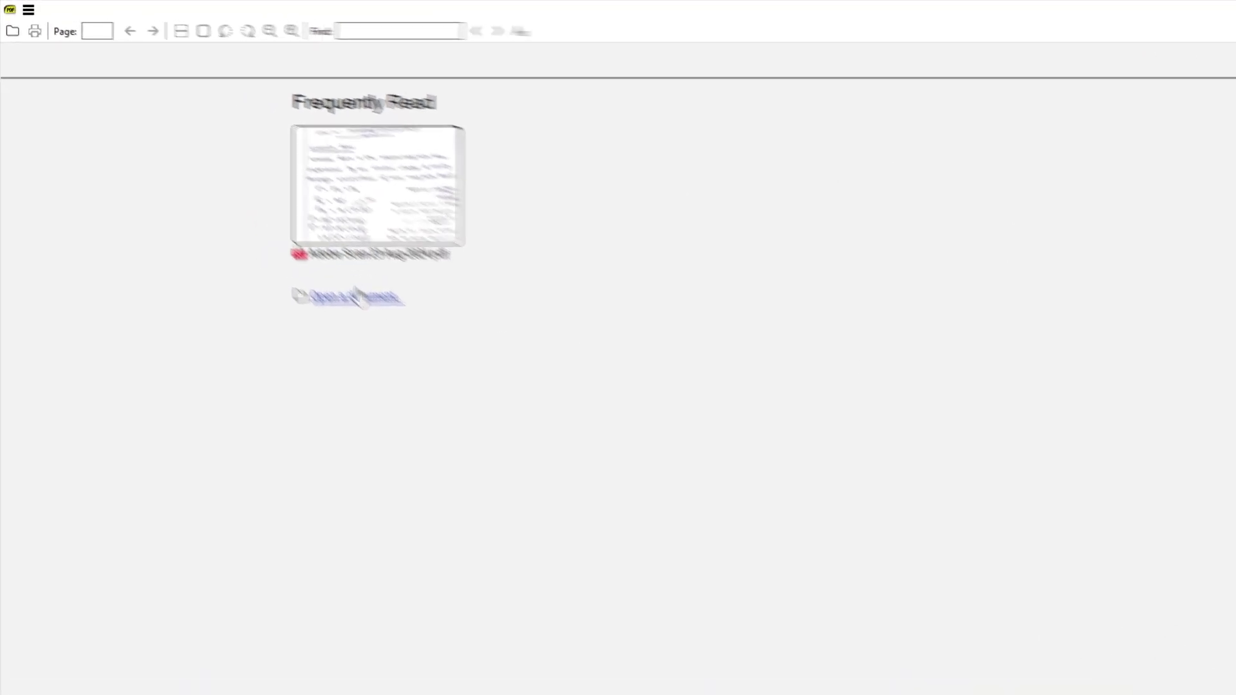
- Preview the dialog for opening a document, cancel it and look over the main menu's command categories
left_click(514, 480)
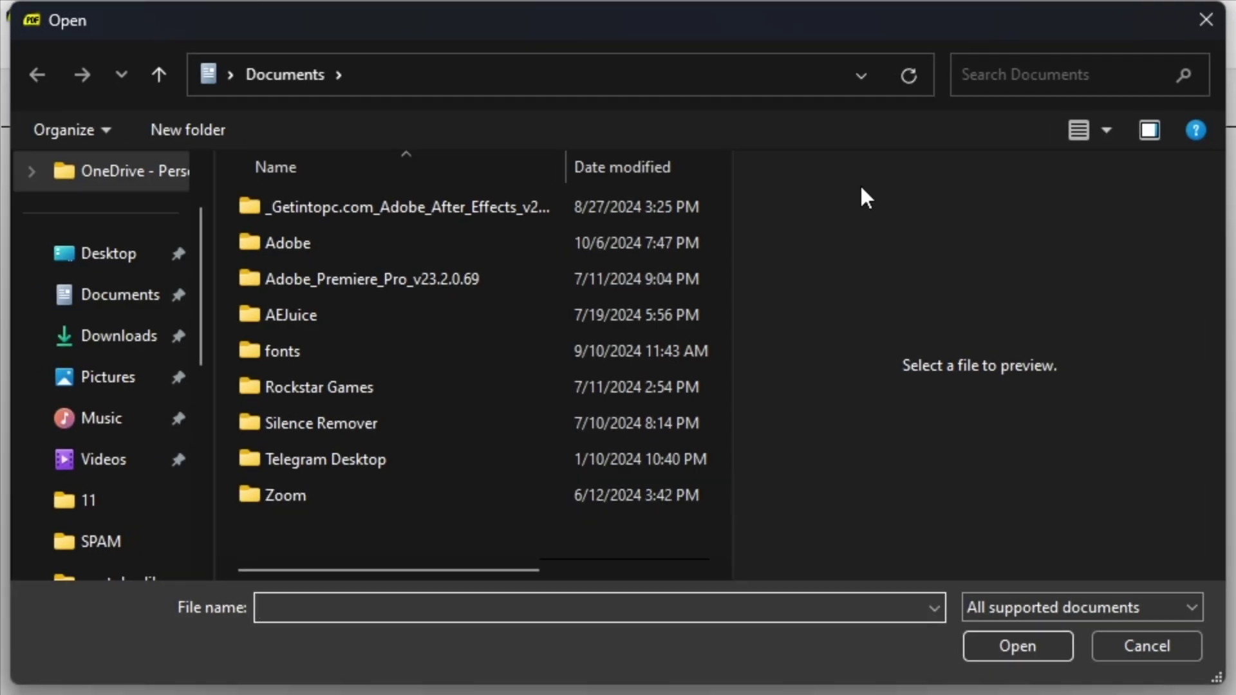
left_click(1168, 647)
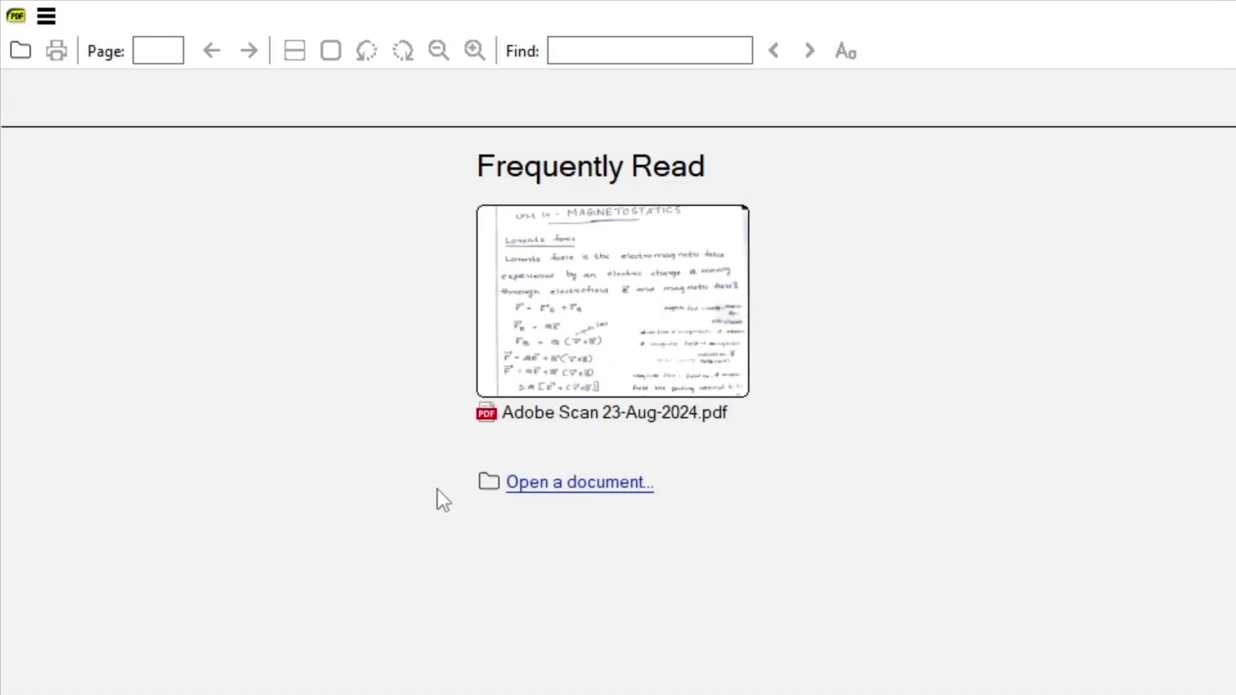
left_click(45, 23)
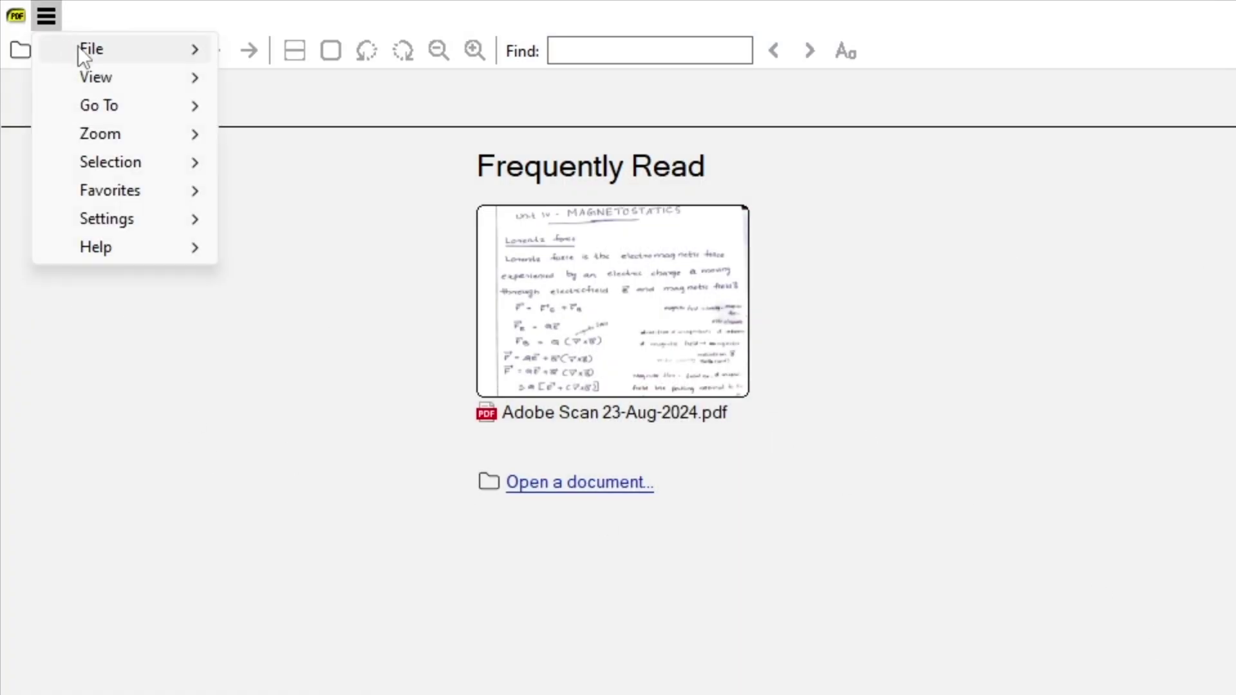
mouse_move(144, 199)
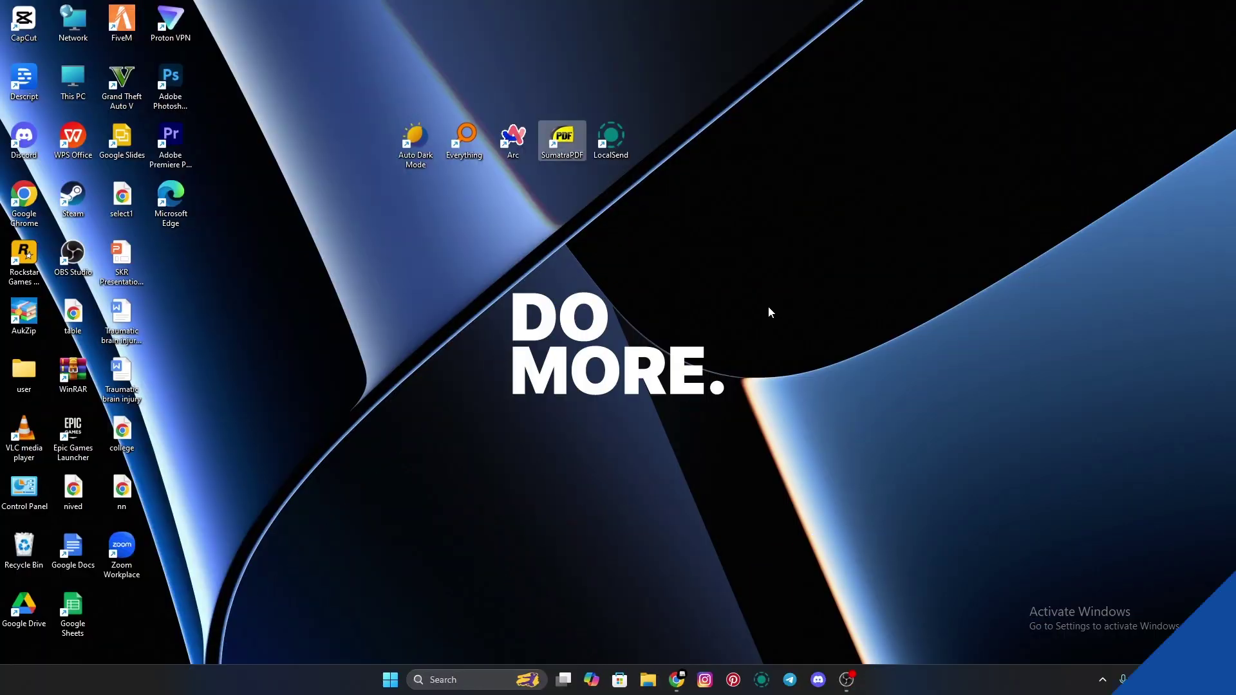
- Launch LocalSend from the desktop, maximize its window and show the Send page
left_click(756, 252)
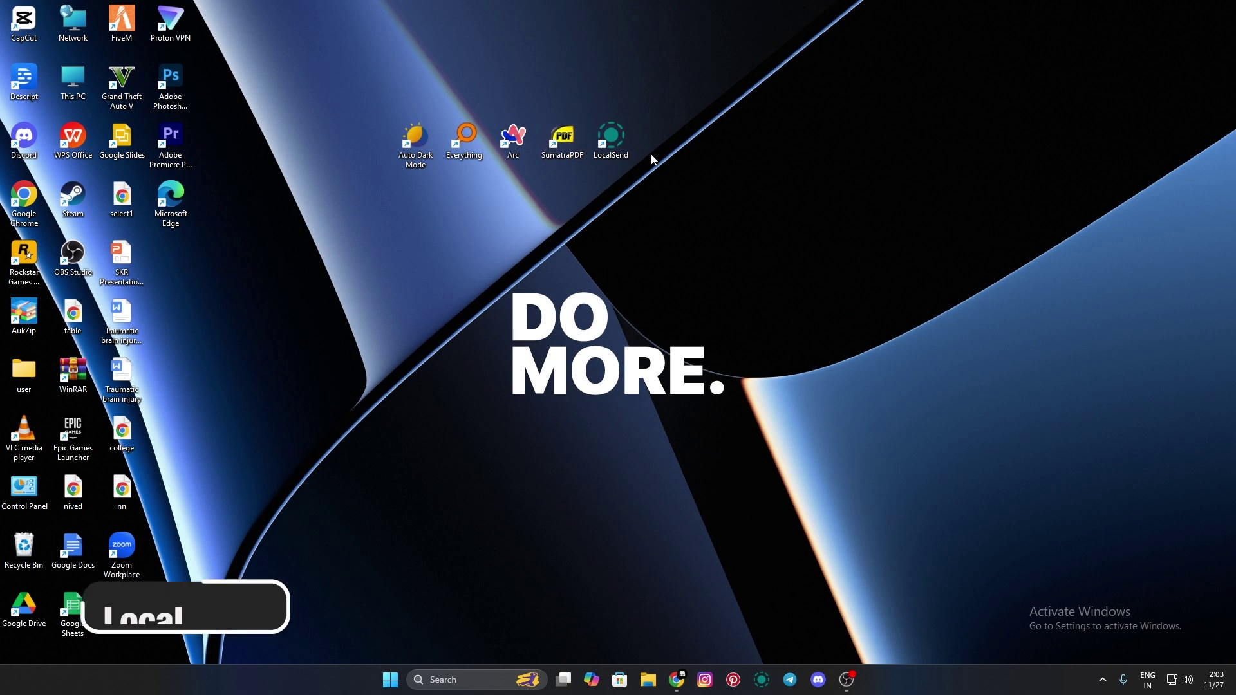
double_click(615, 140)
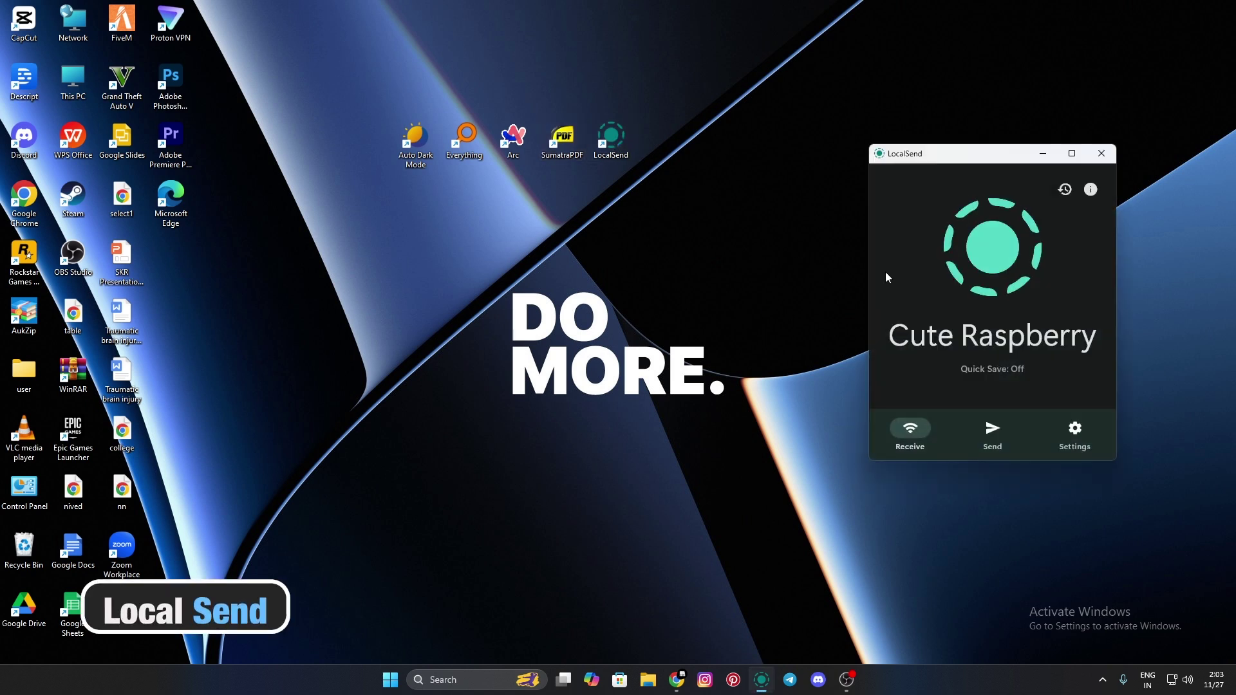
left_click(1073, 162)
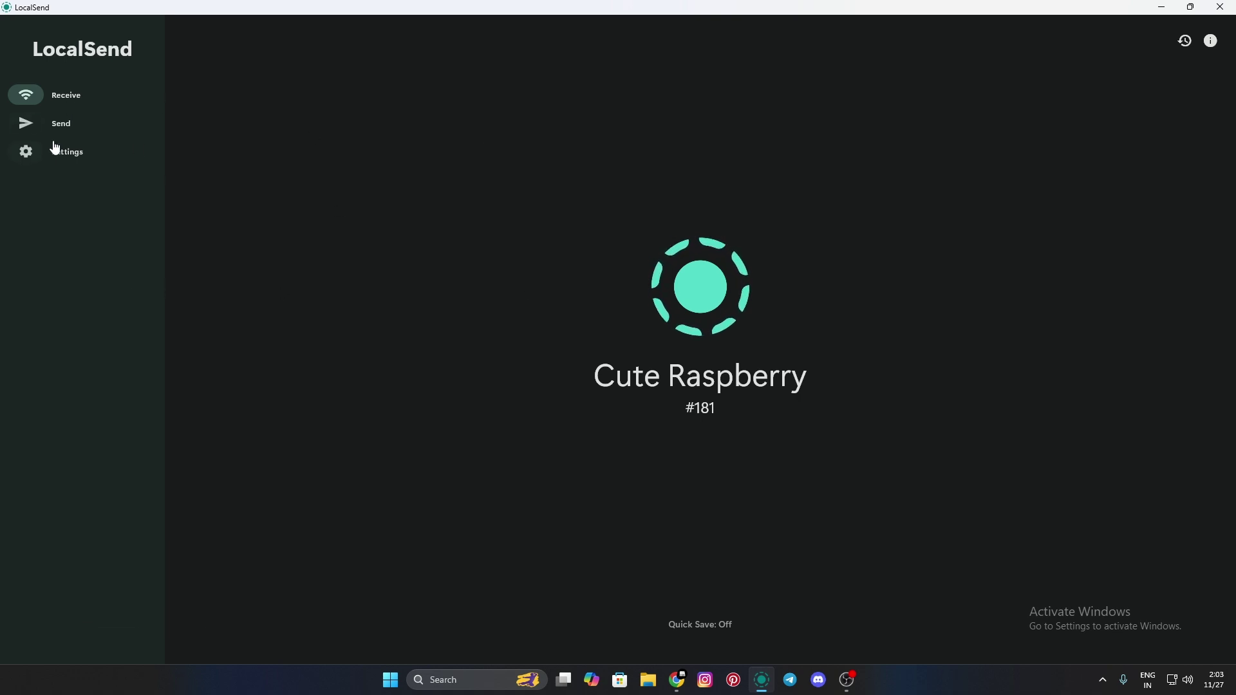
left_click(61, 123)
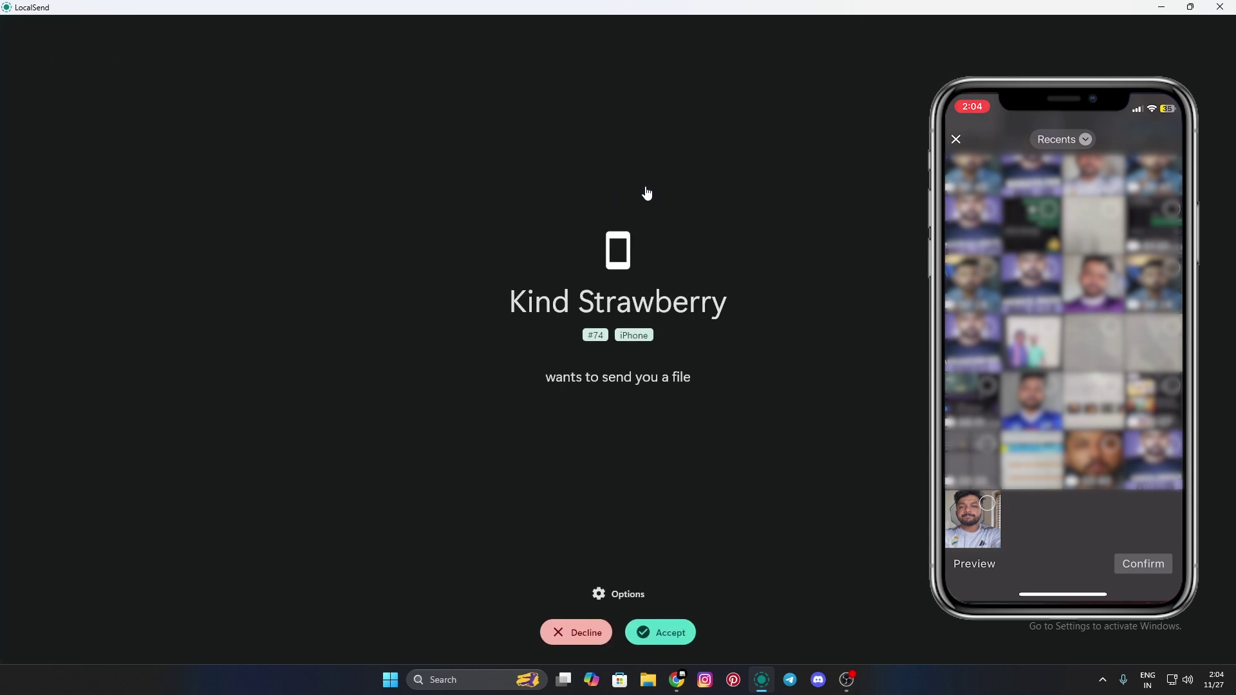
- Accept the file from the "Kind Strawberry" iPhone, dismiss the finished transfer and return to the Send page after checking the Receive page
left_click(673, 634)
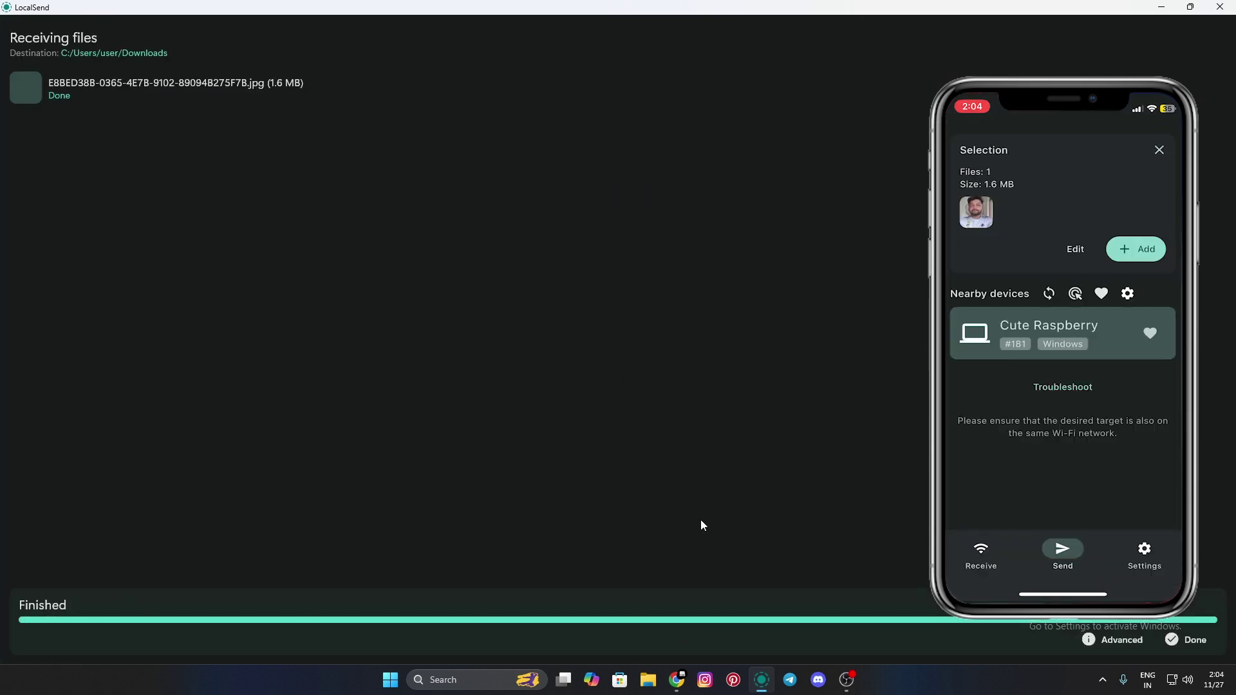
left_click(1196, 639)
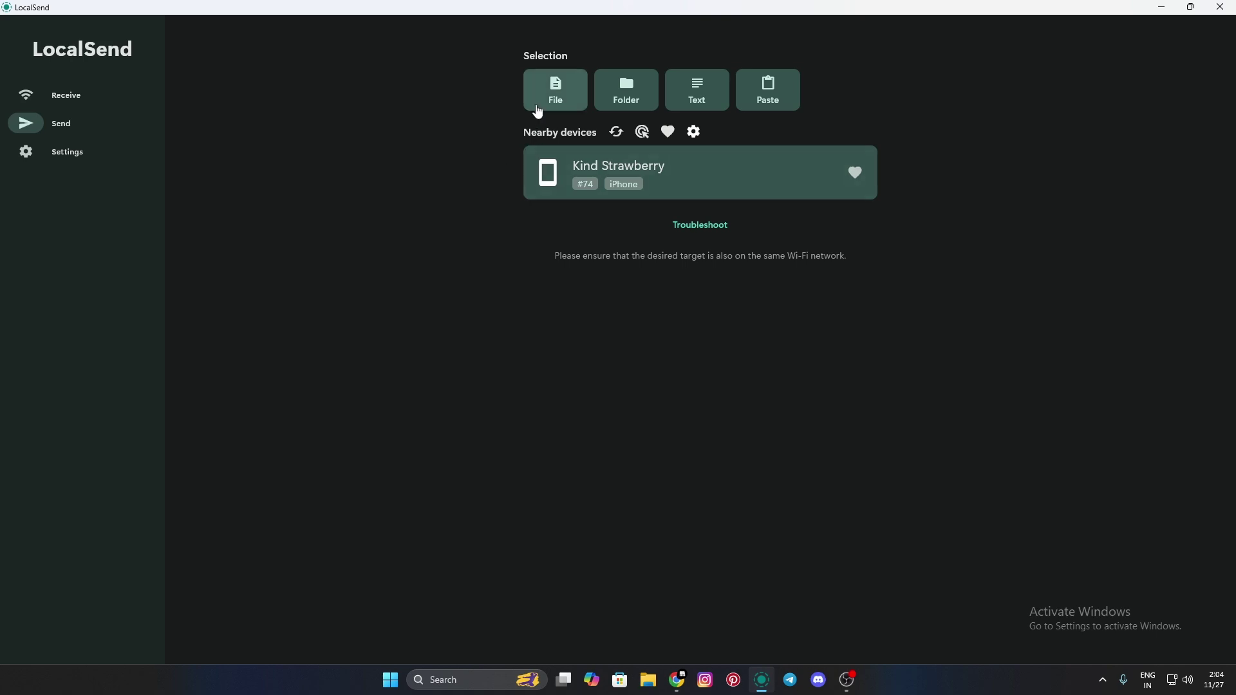
left_click(65, 96)
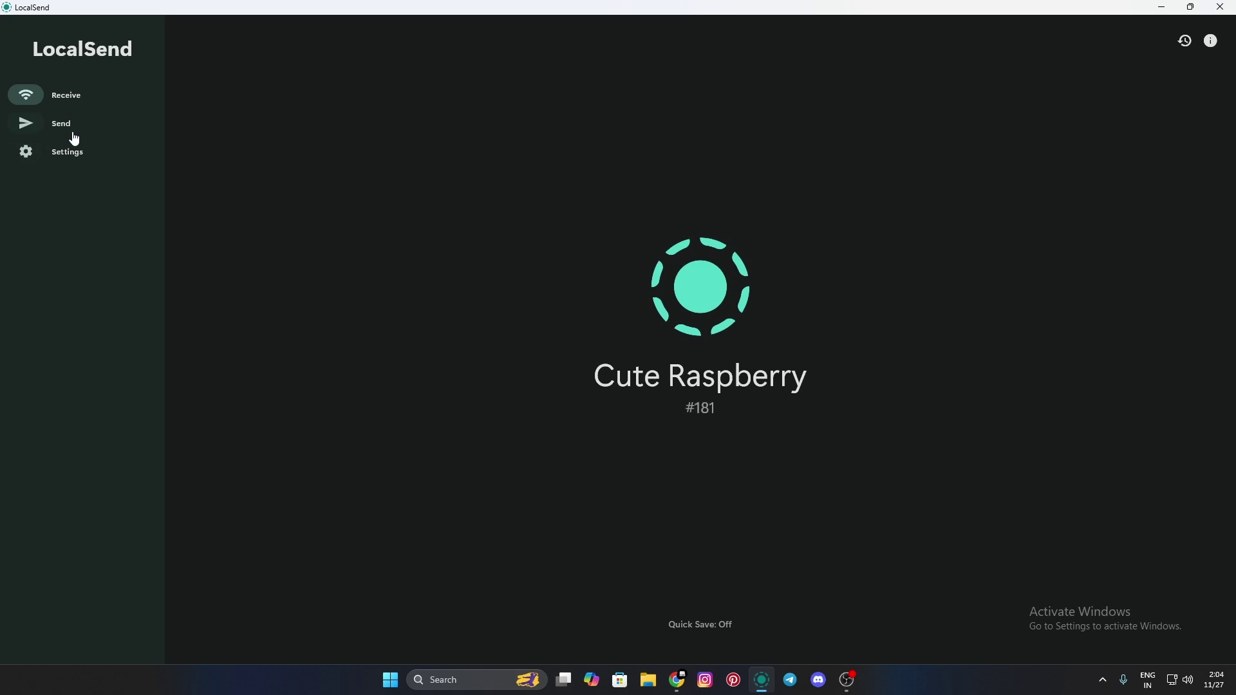
left_click(73, 137)
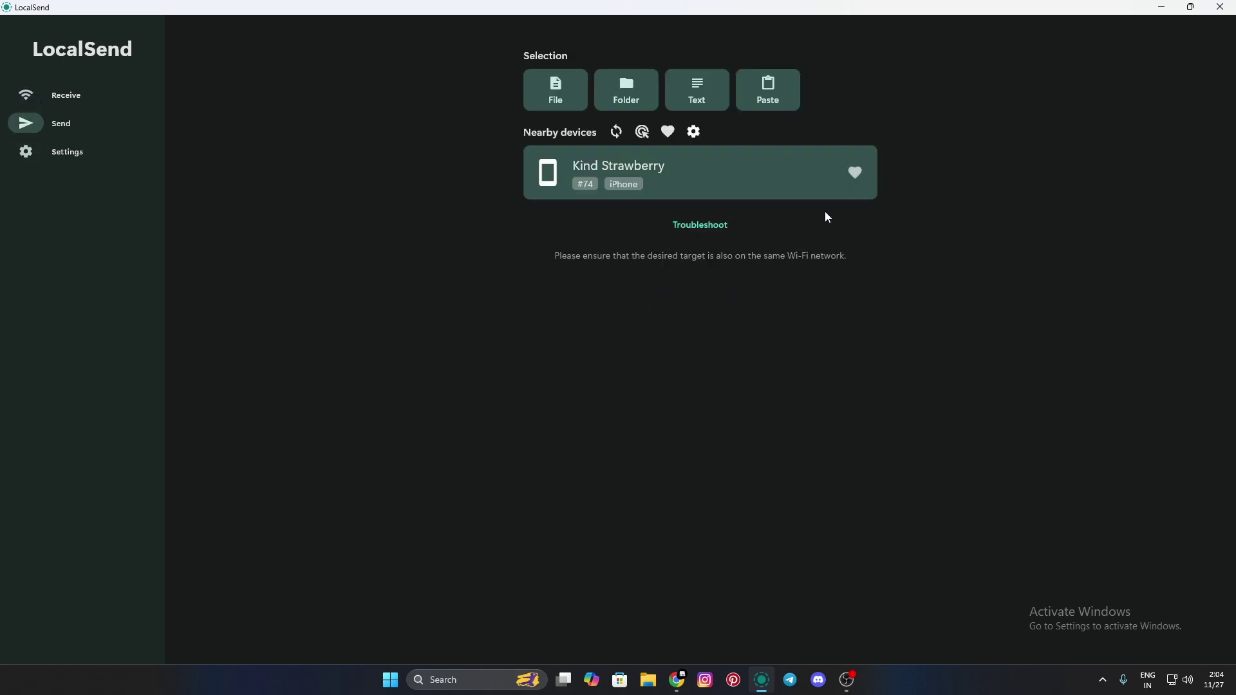